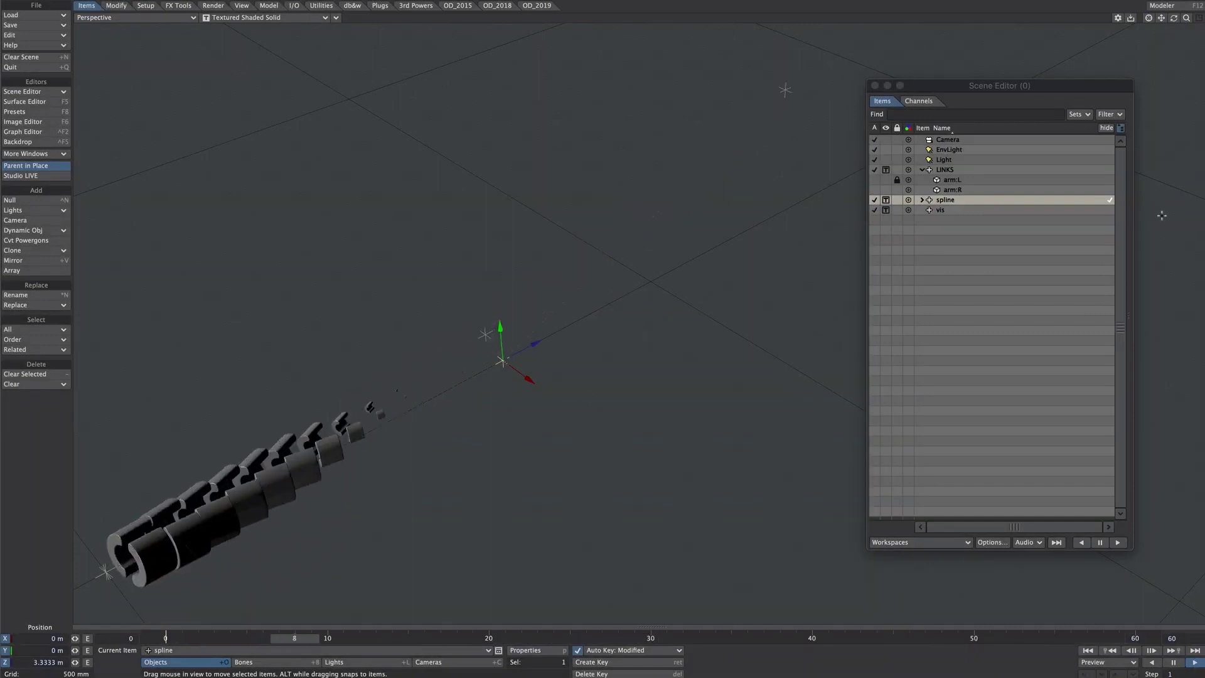
# Switch off the spline instance generator in the spline object's properties.
pyautogui.press('p')
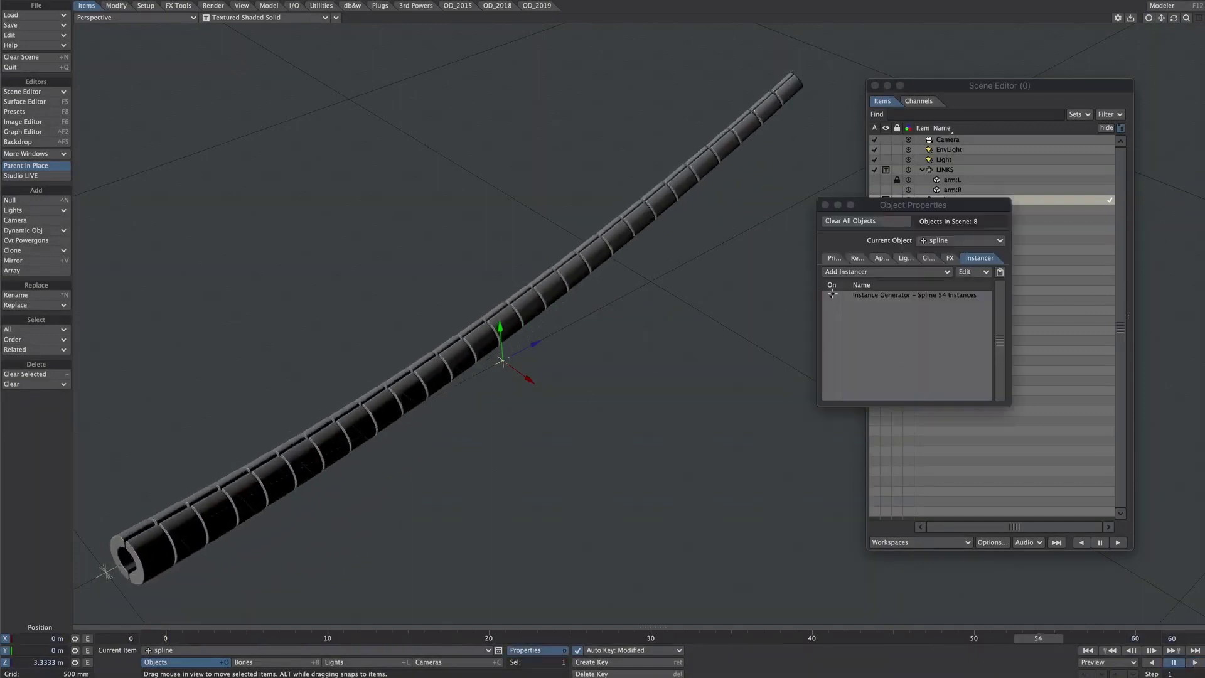
pyautogui.click(832, 295)
pyautogui.click(825, 205)
# Set the visibility of arm:L and arm:R to Textured Solid and centre the view on them.
pyautogui.click(952, 179)
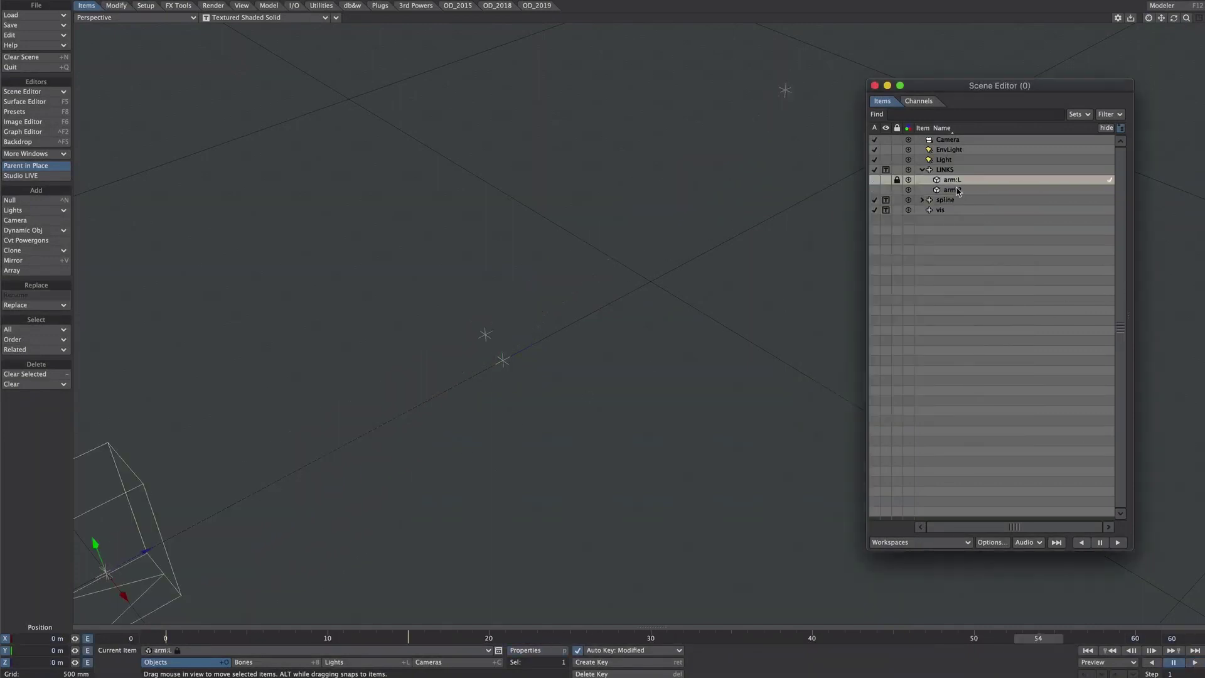
pyautogui.keyDown('shift'); pyautogui.click(952, 190); pyautogui.keyUp('shift')
pyautogui.click(888, 183)
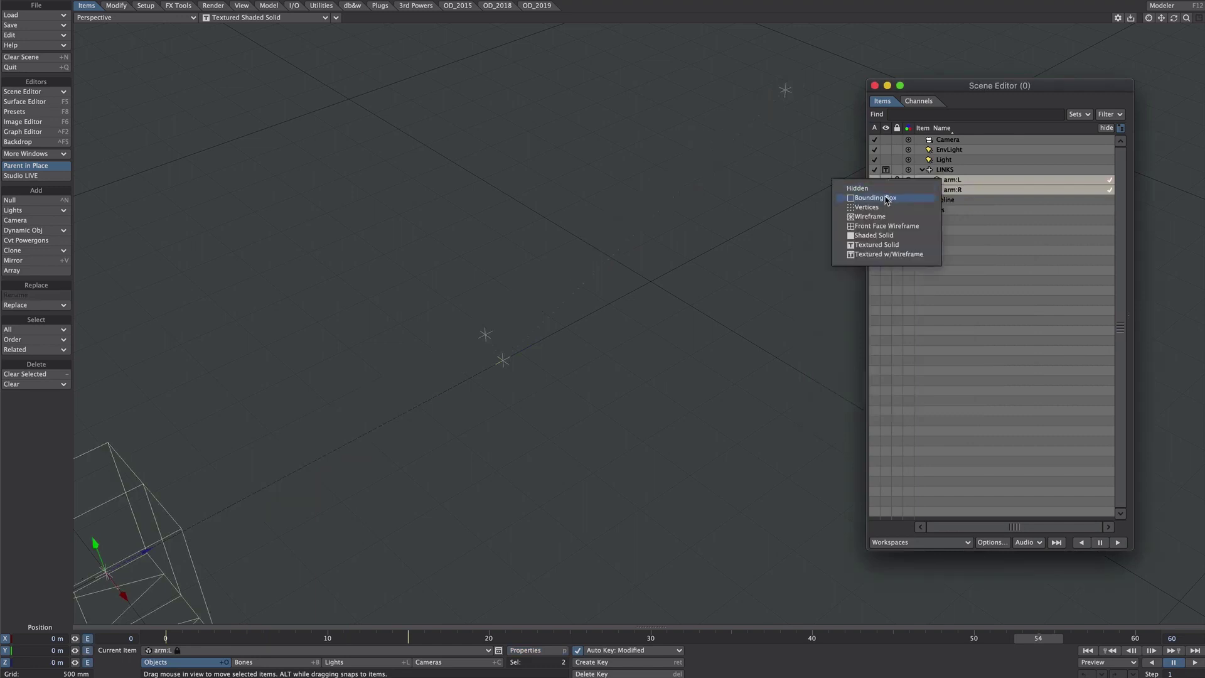
pyautogui.click(879, 251)
pyautogui.click(1149, 17)
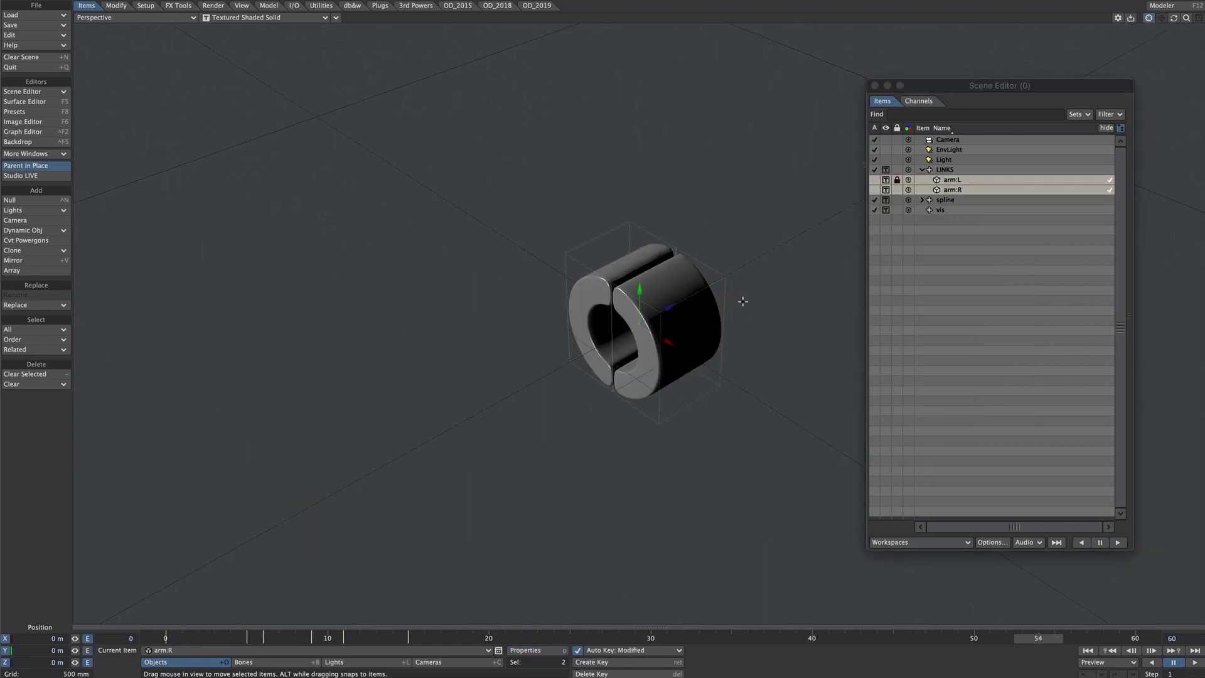
pyautogui.keyDown('ctrl'); pyautogui.keyDown('alt'); pyautogui.moveTo(743, 299); pyautogui.dragTo(969, 156); pyautogui.keyUp('alt'); pyautogui.keyUp('ctrl')
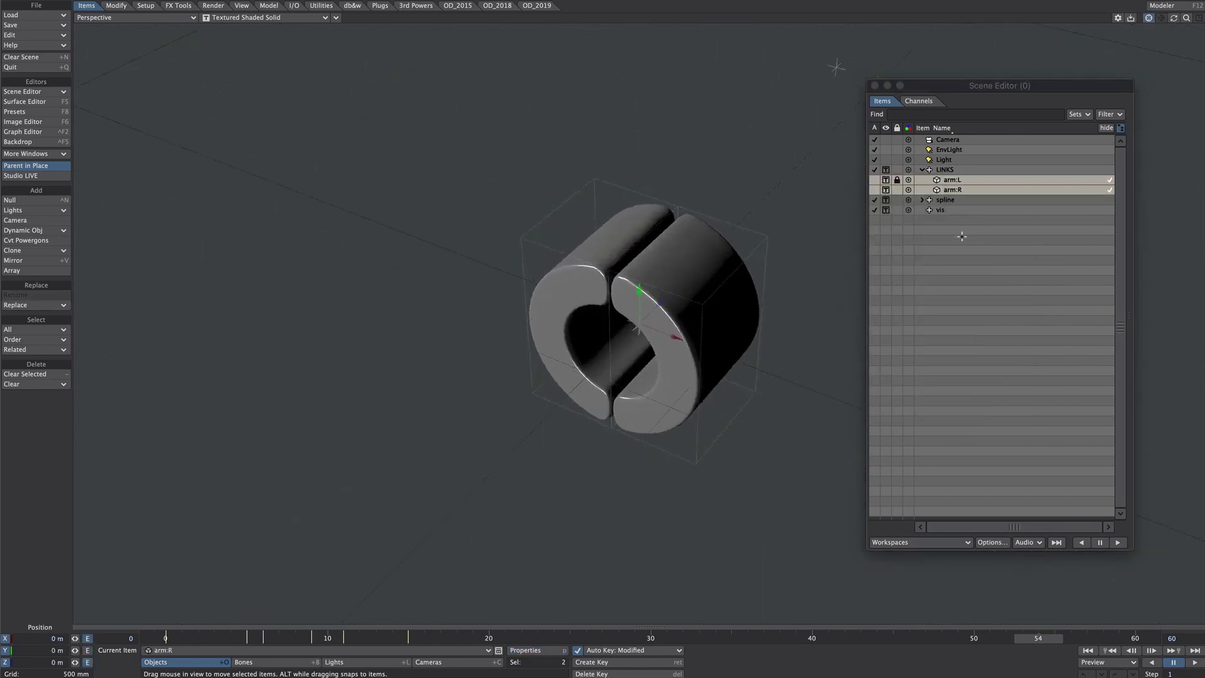
# Examine all motion curves of arm:R, from position through scale, in the Graph Editor.
pyautogui.click(967, 189)
pyautogui.hotkey('ctrl', 'F2')
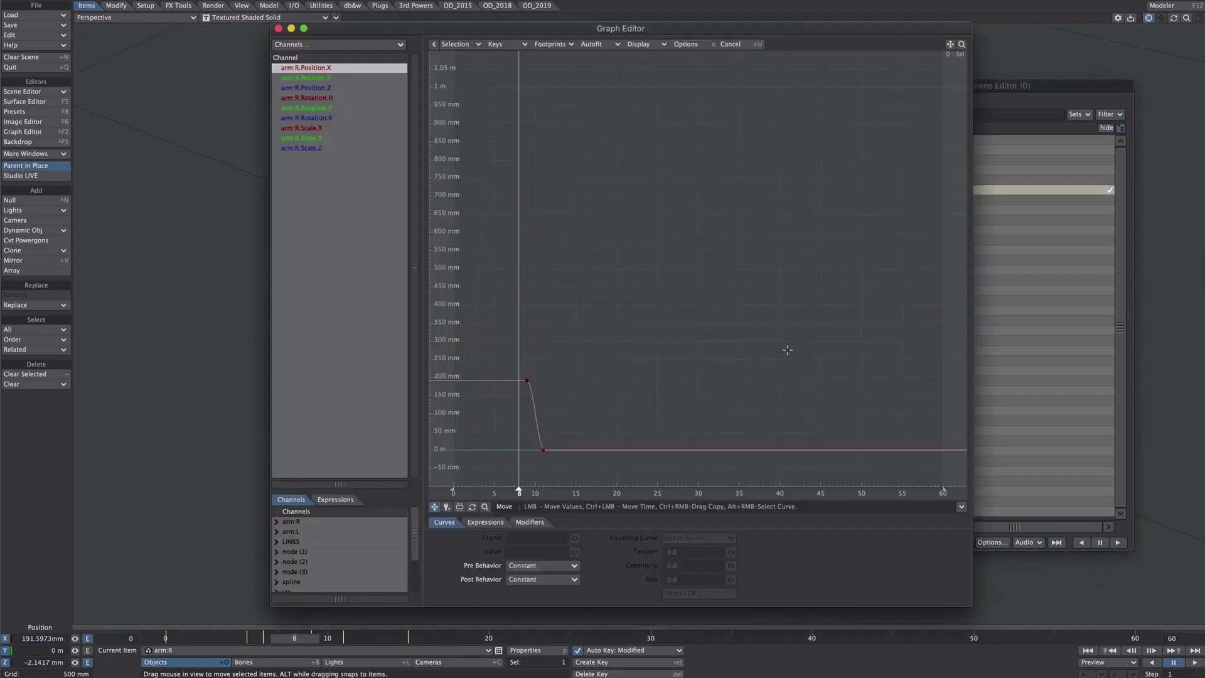
pyautogui.keyDown('shift'); pyautogui.click(303, 148); pyautogui.keyUp('shift')
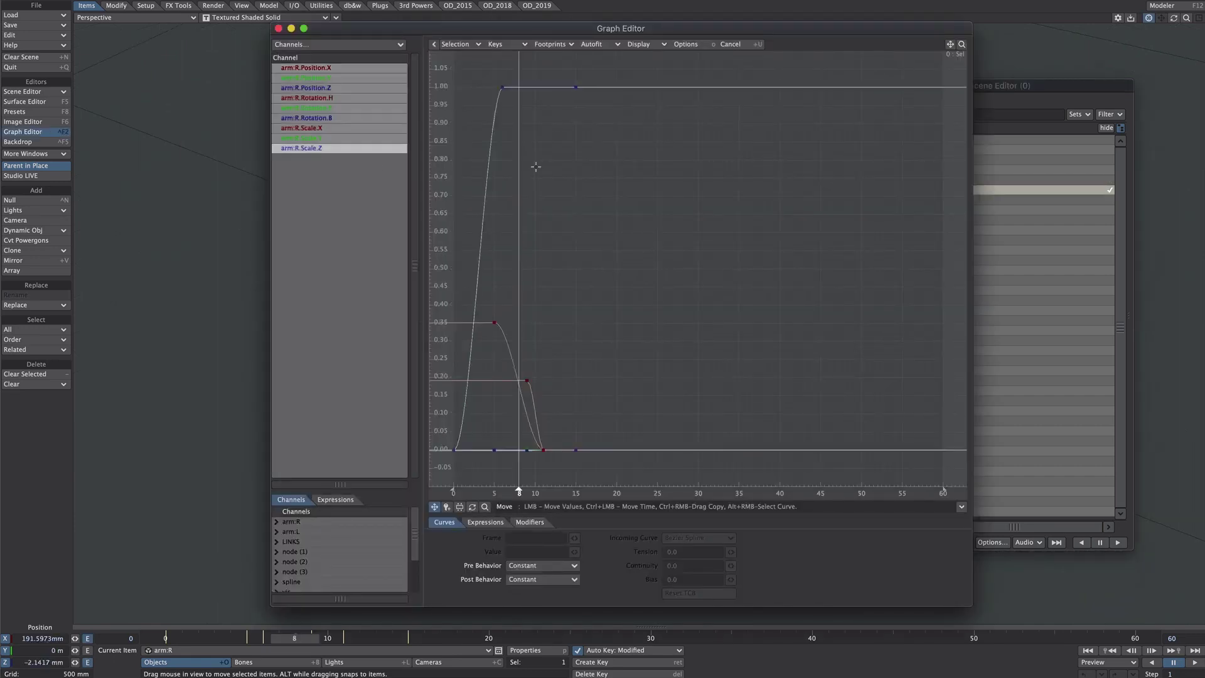
pyautogui.click(279, 29)
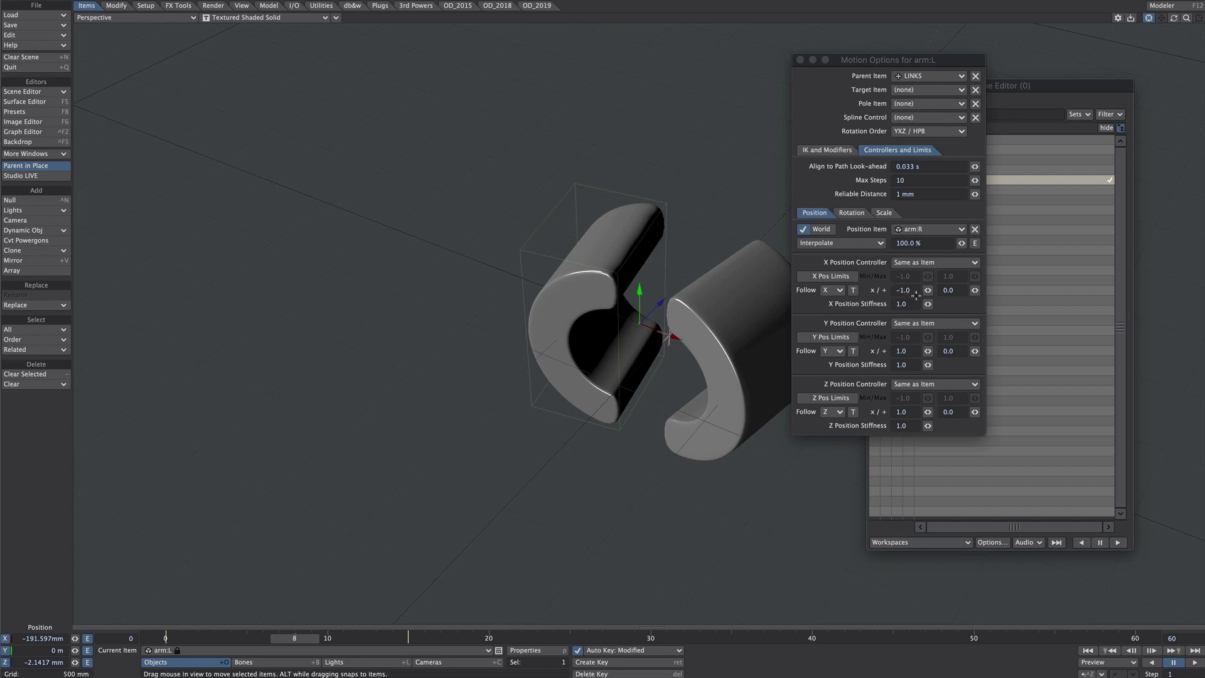
# Review the rotation controllers in the motion options of arm:L and scrub the animation back towards its start.
pyautogui.click(852, 213)
pyautogui.click(800, 60)
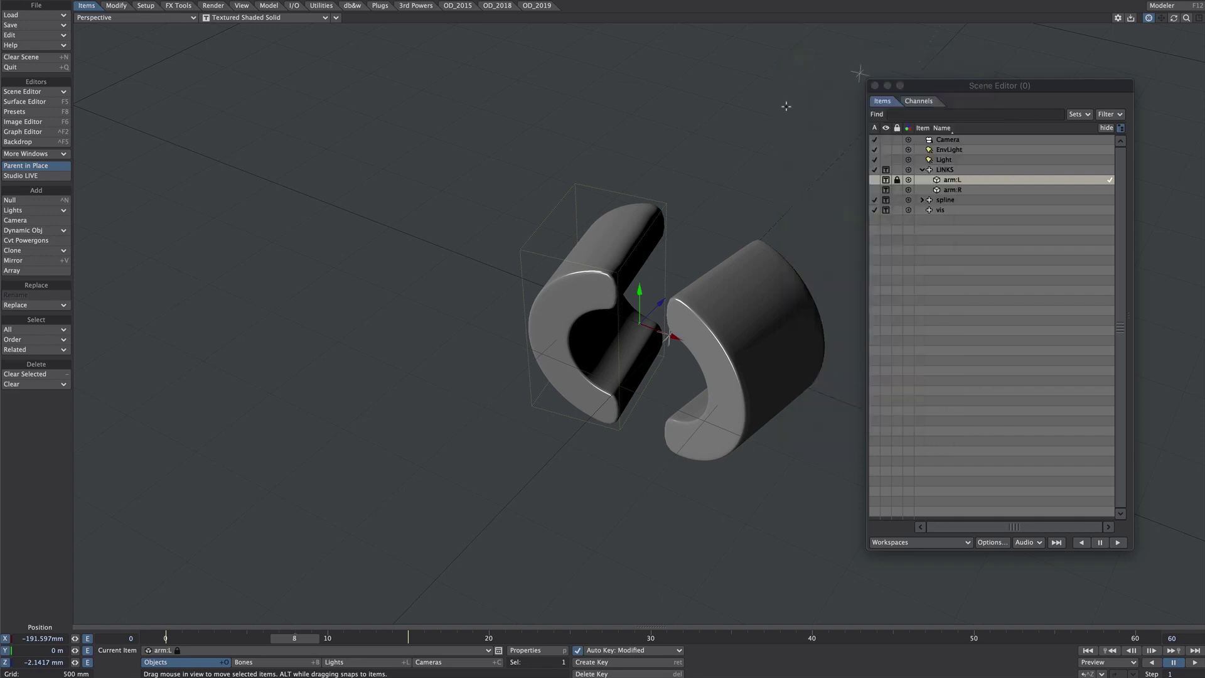
pyautogui.moveTo(299, 641); pyautogui.dragTo(185, 641)
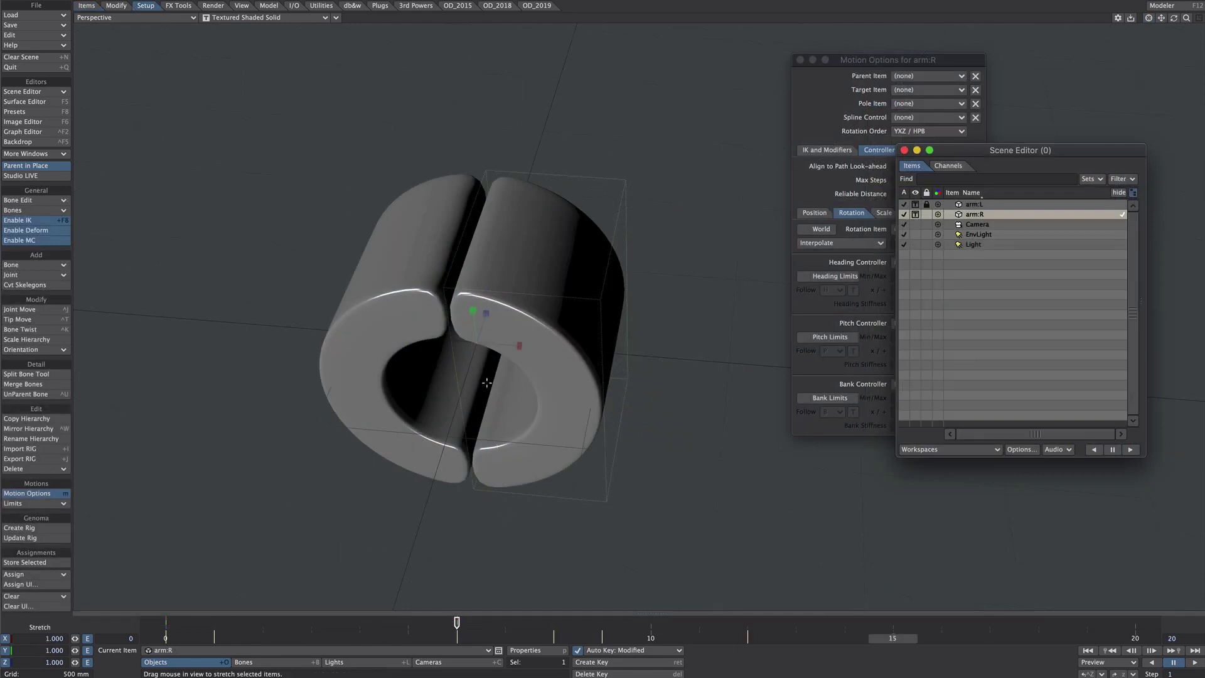
# Group arm:L and arm:R with LW_CreateGroup under a new group named LINKS.
pyautogui.keyDown('shift'); pyautogui.click(978, 205); pyautogui.keyUp('shift')
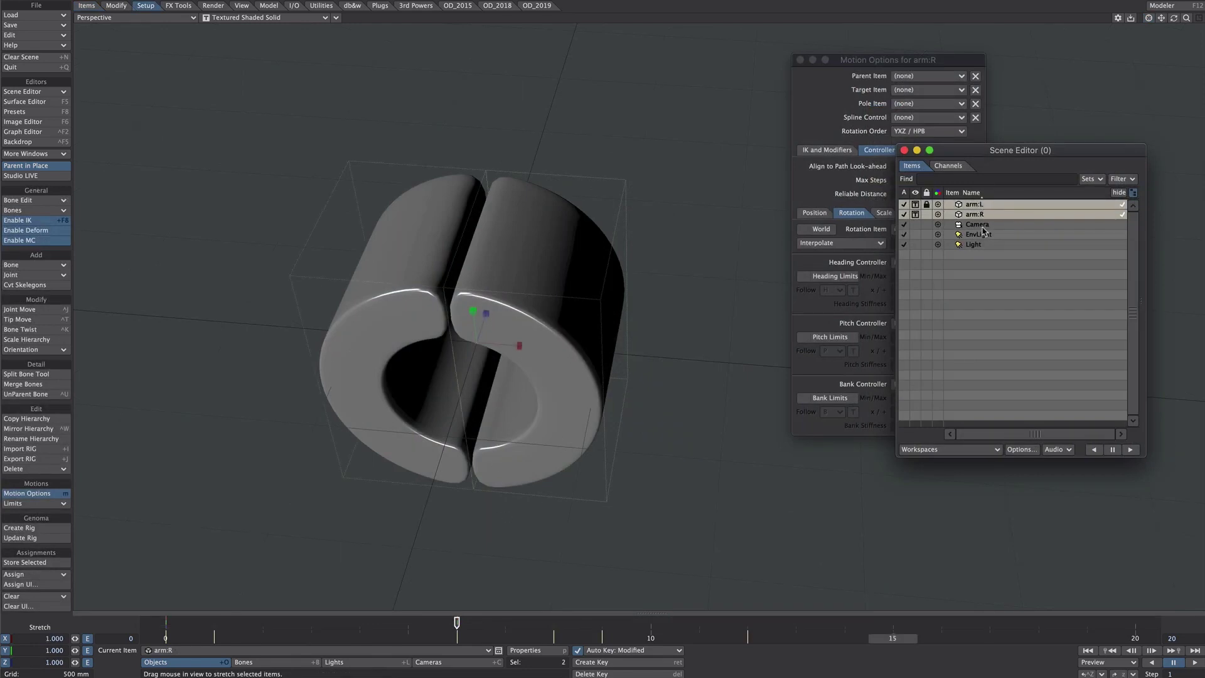
pyautogui.hotkey('ctrl', 'f')
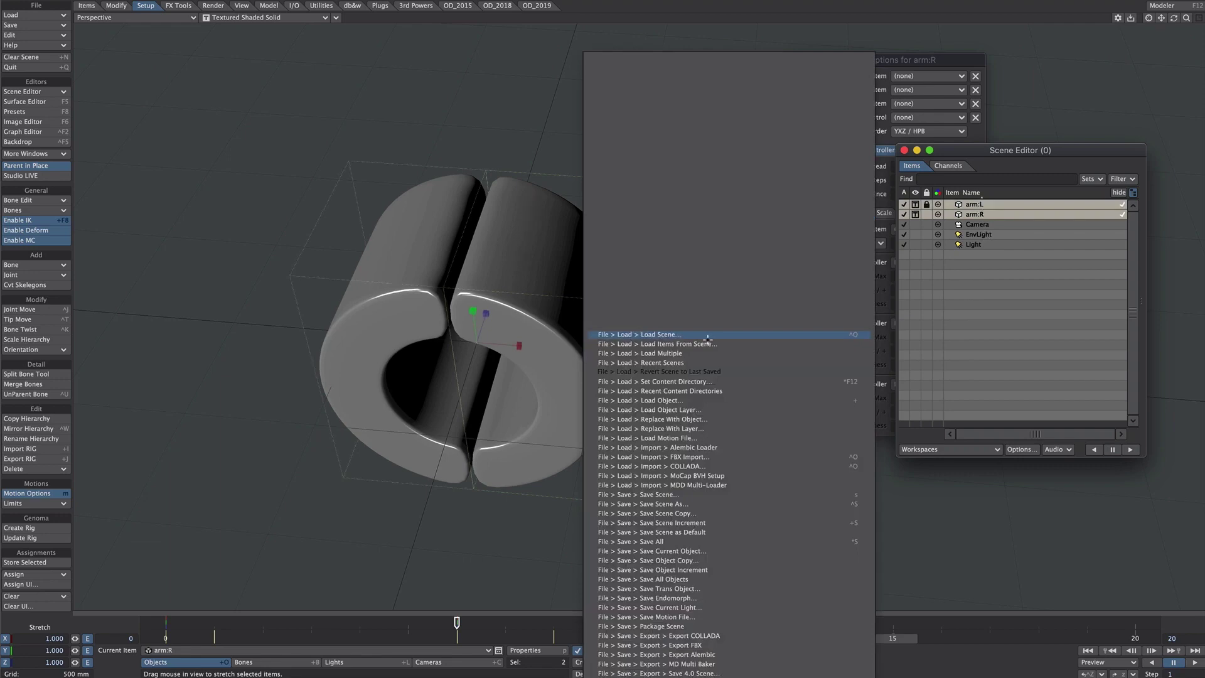
pyautogui.write('grou')
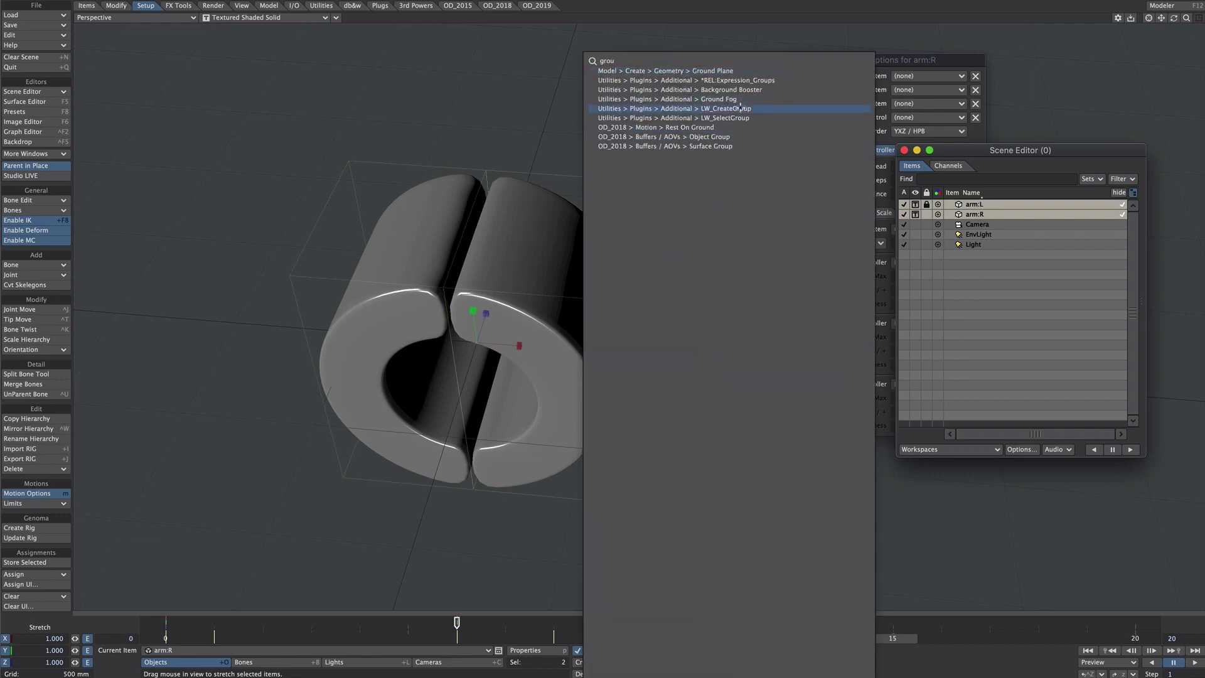
pyautogui.click(741, 108)
pyautogui.write('LINKS')
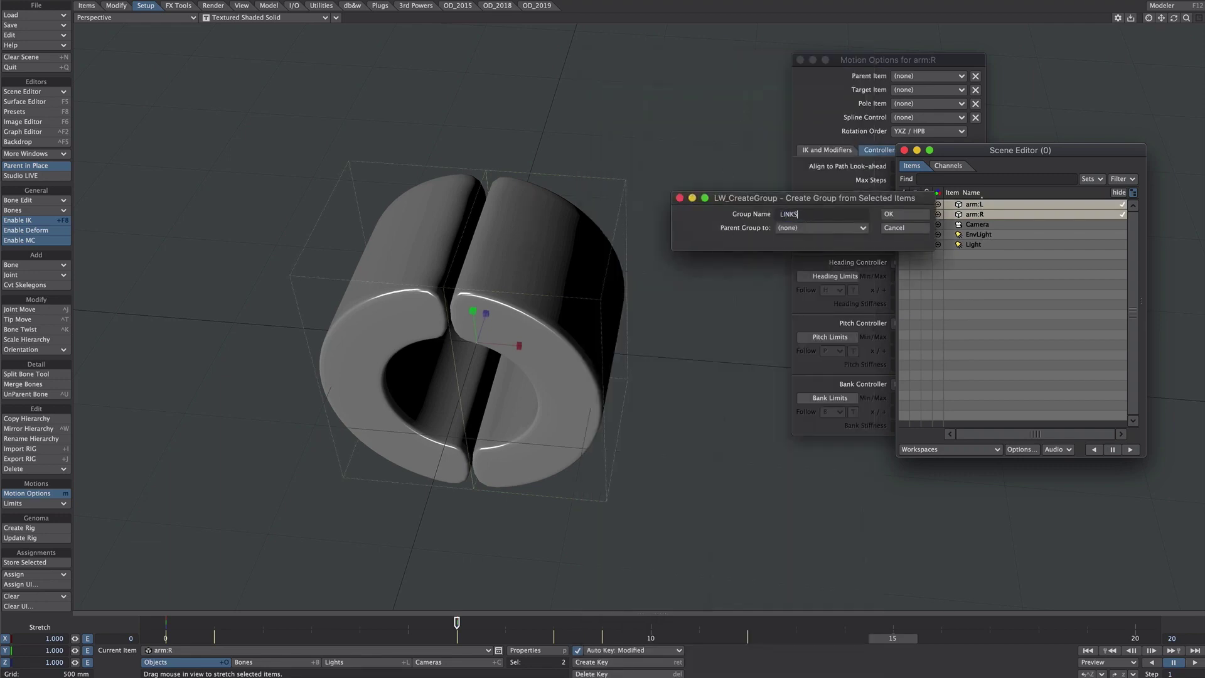
pyautogui.click(890, 215)
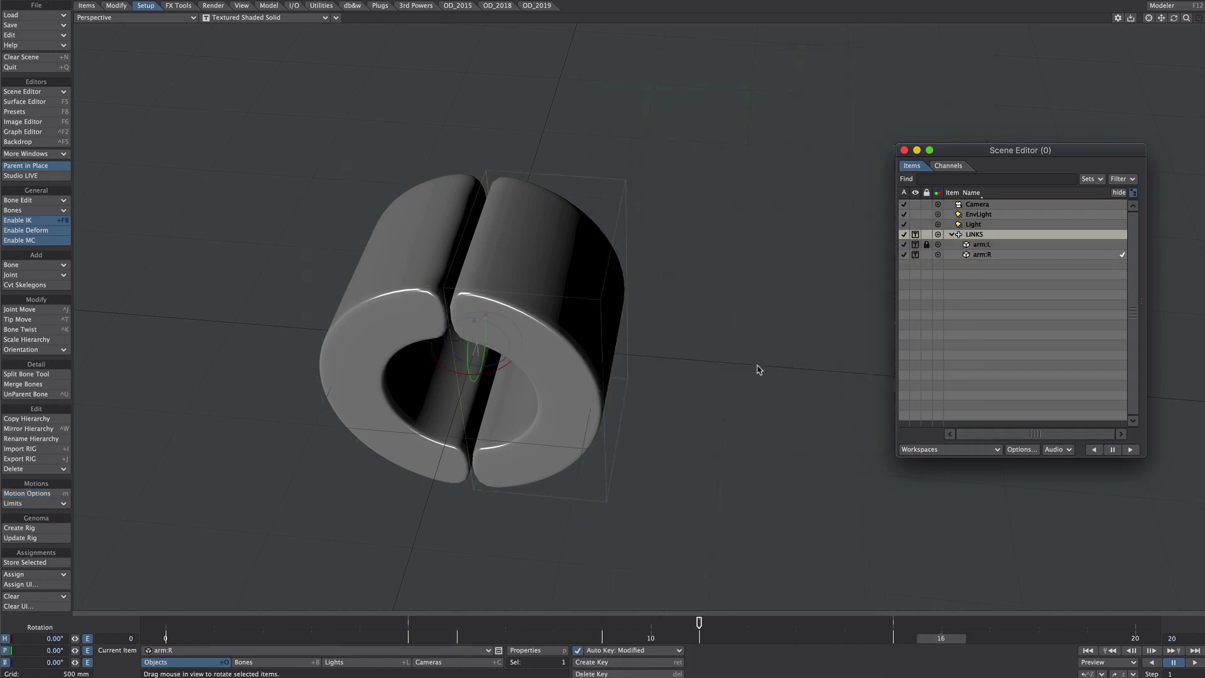
# Add a null object named "node" to the scene.
pyautogui.keyDown('ctrl'); pyautogui.keyDown('alt'); pyautogui.moveTo(757, 362); pyautogui.dragTo(547, 344); pyautogui.keyUp('alt'); pyautogui.keyUp('ctrl')
pyautogui.hotkey('ctrl', 'n')
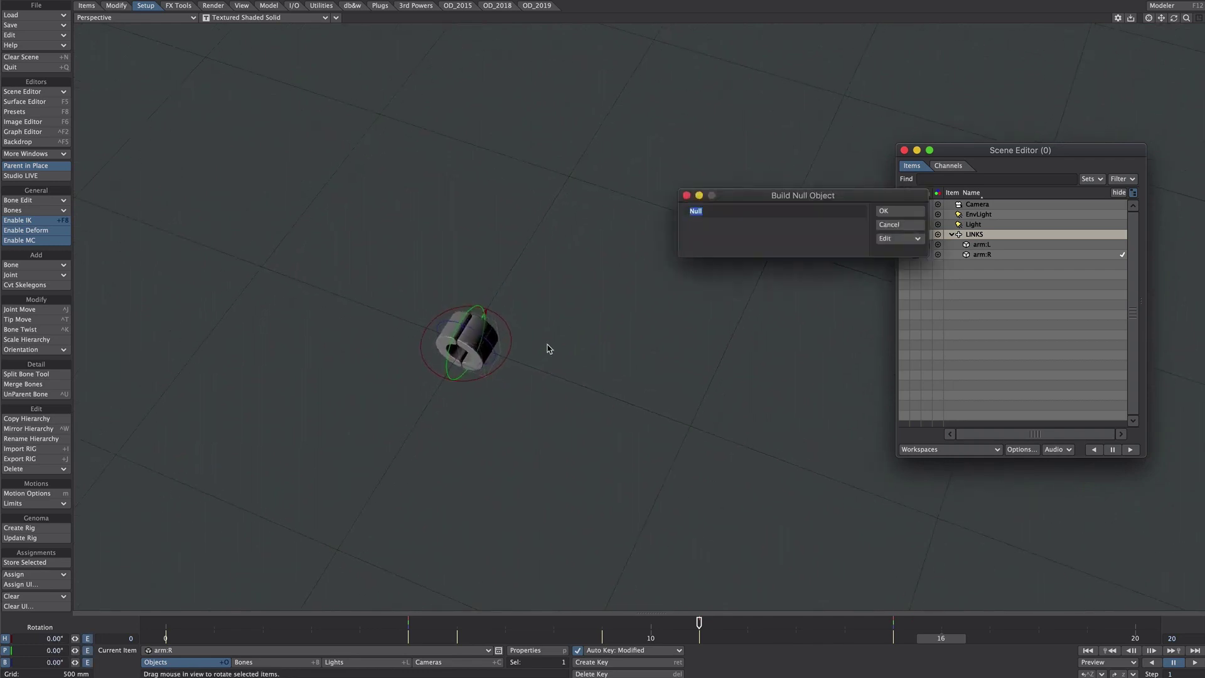
pyautogui.write('node')
pyautogui.press('Return')
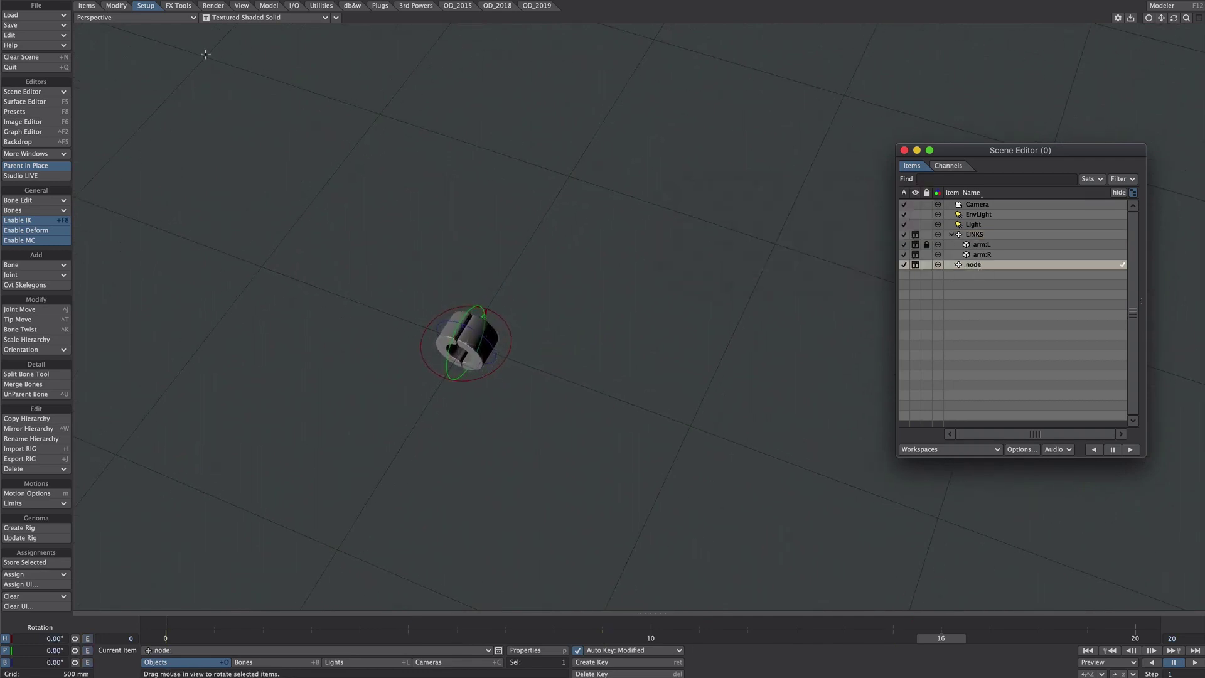
# Array the node null rectangularly with a Z count of 3 over a total of 10 m, grouping the clones on a null.
pyautogui.click(86, 9)
pyautogui.click(12, 270)
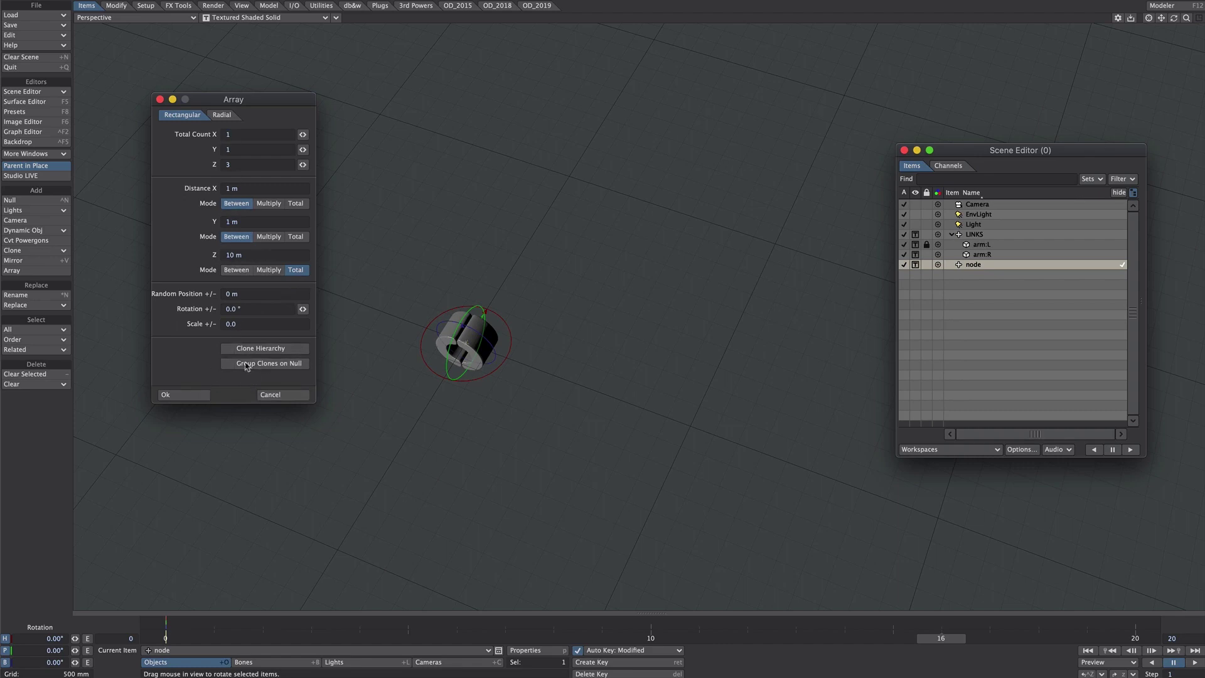
pyautogui.click(277, 367)
pyautogui.click(188, 395)
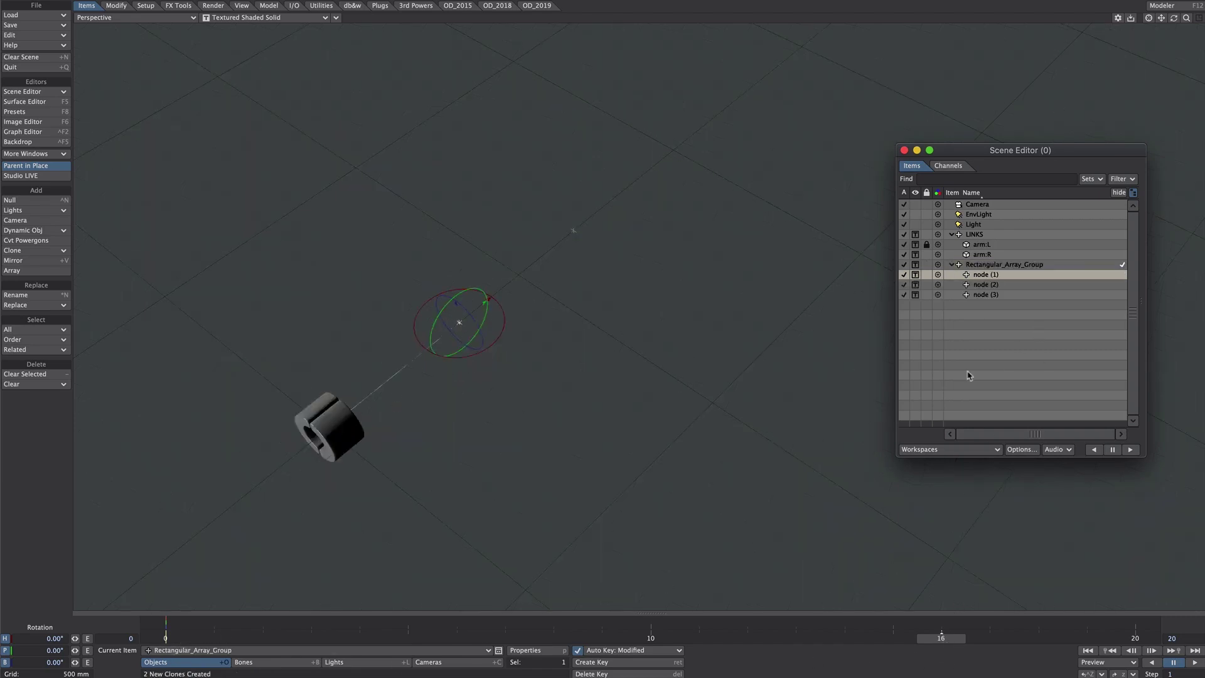
# Create keys for the array group and its three nodes, and return to frame 0.
pyautogui.keyDown('shift'); pyautogui.click(987, 294); pyautogui.keyUp('shift')
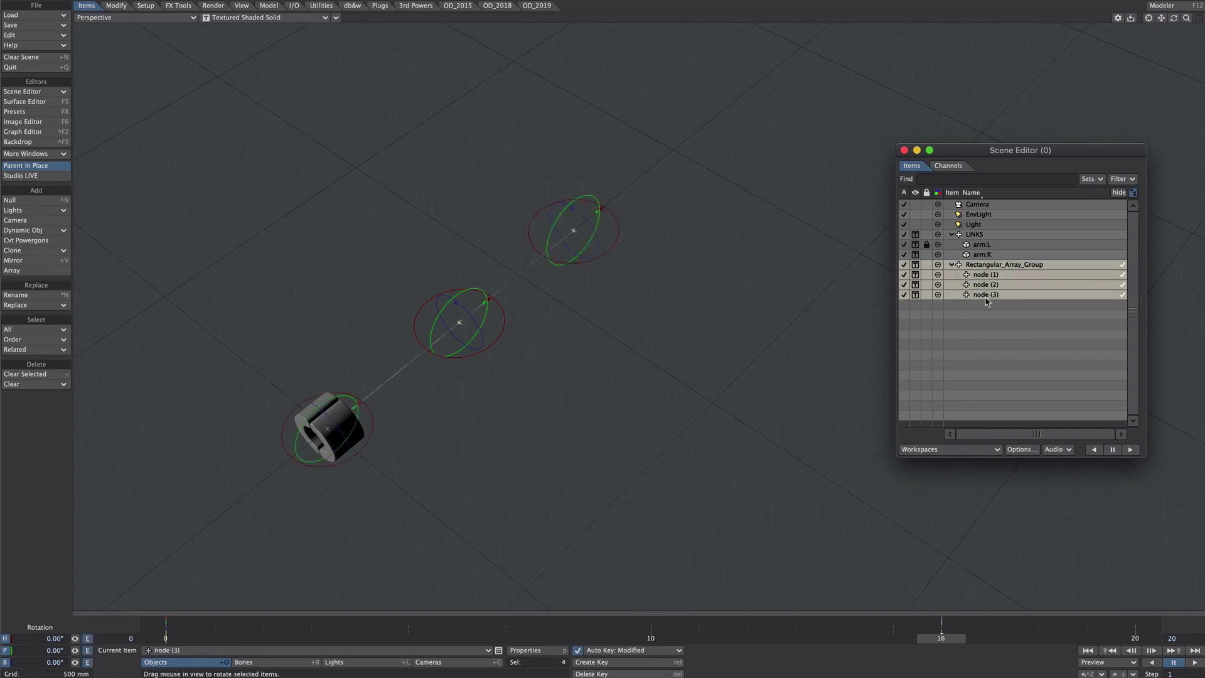
pyautogui.press('Return')
pyautogui.press('Return')
pyautogui.press('Return')
pyautogui.press('Return')
pyautogui.click(1087, 651)
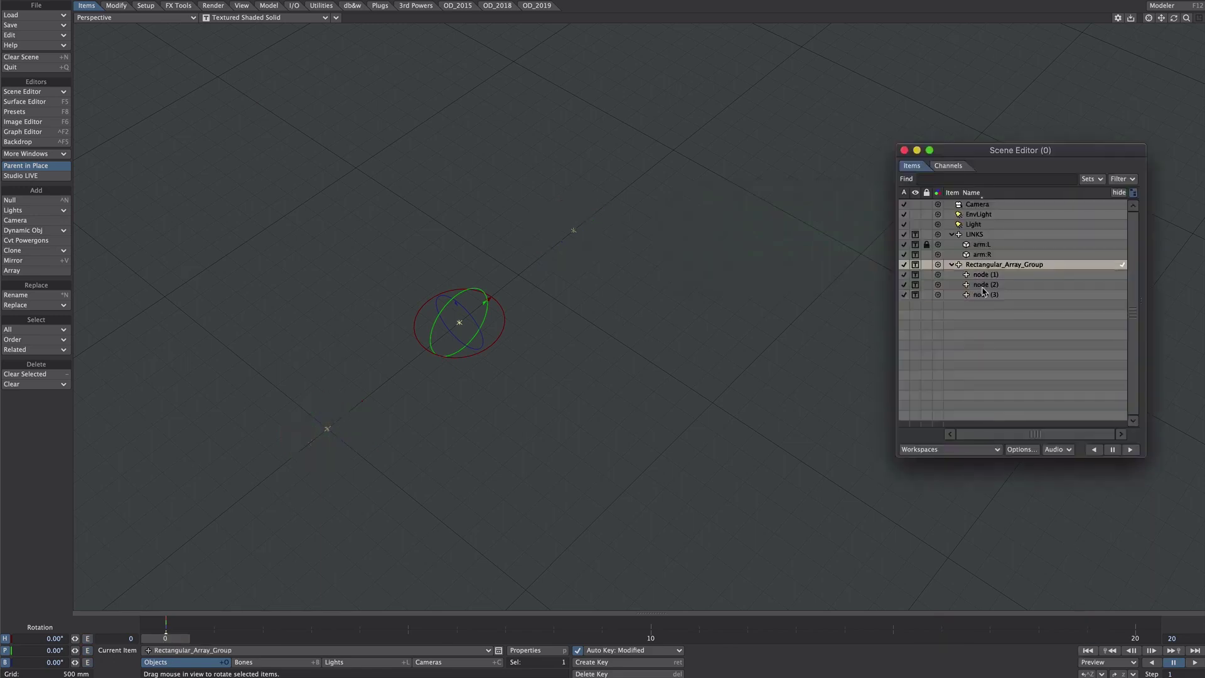
# Rename the Rectangular_Array_Group null to "spline".
pyautogui.hotkey('alt', 'n')
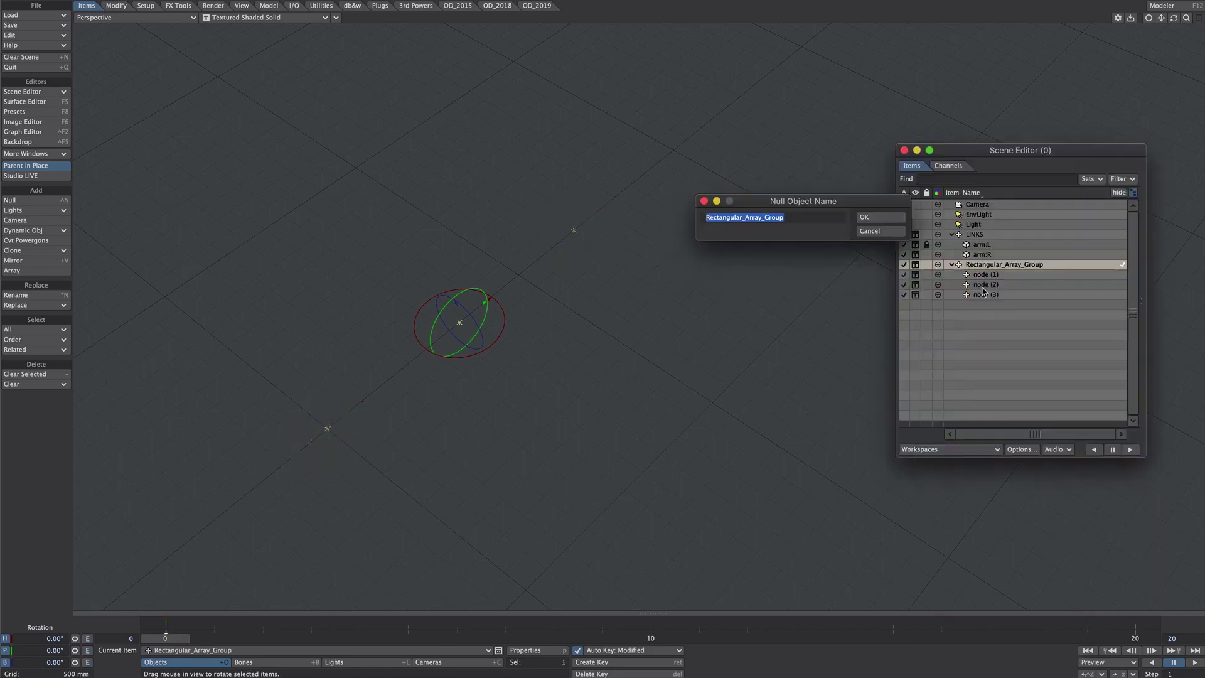
pyautogui.write('spline')
pyautogui.press('Return')
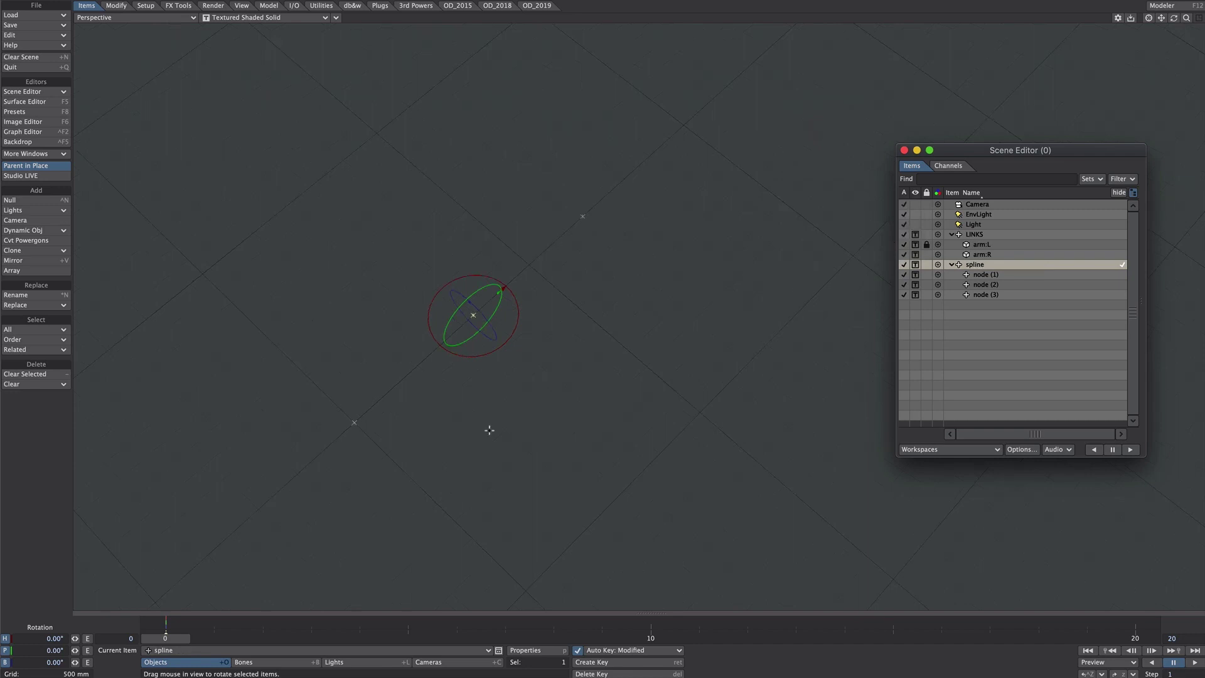
# Add a null named "vis" and set its Spline Control to node (1).
pyautogui.hotkey('ctrl', 'n')
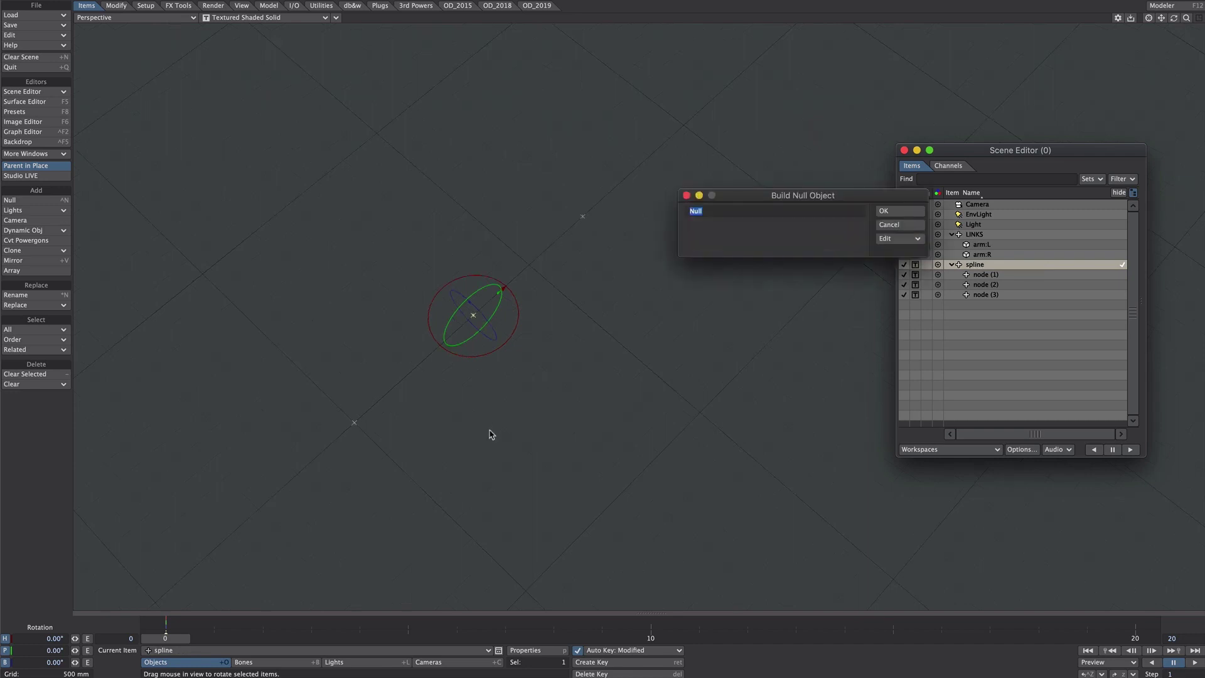
pyautogui.write('vis')
pyautogui.press('Return')
pyautogui.press('m')
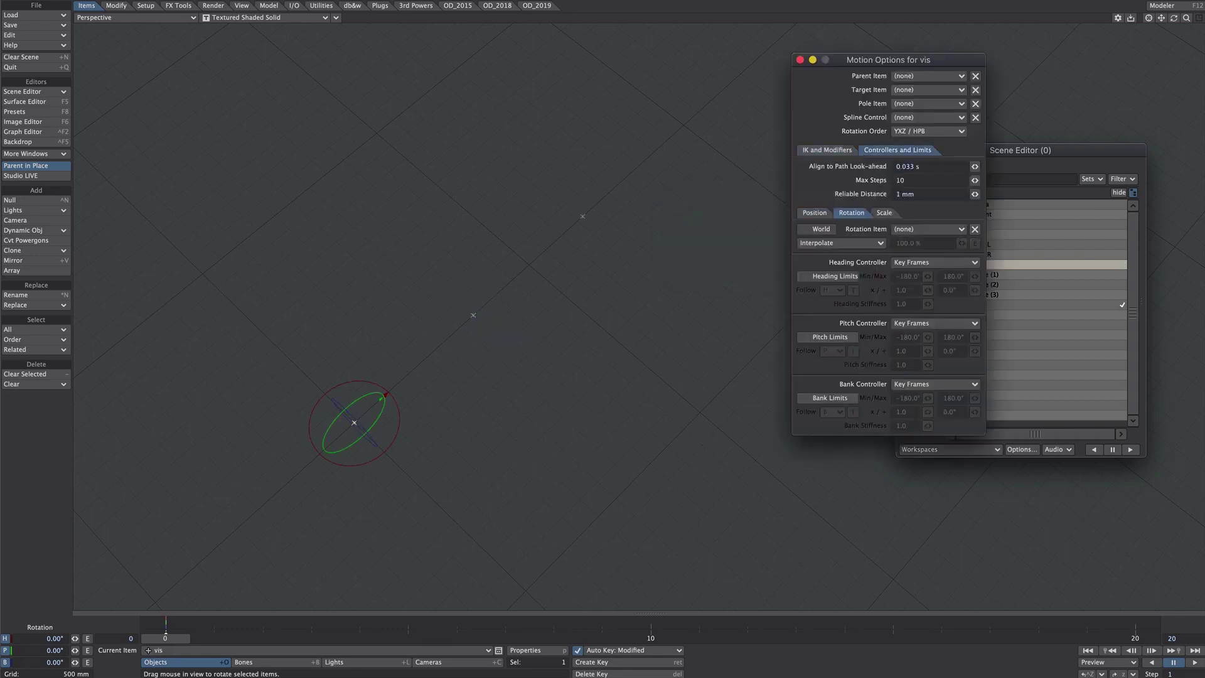
pyautogui.click(904, 118)
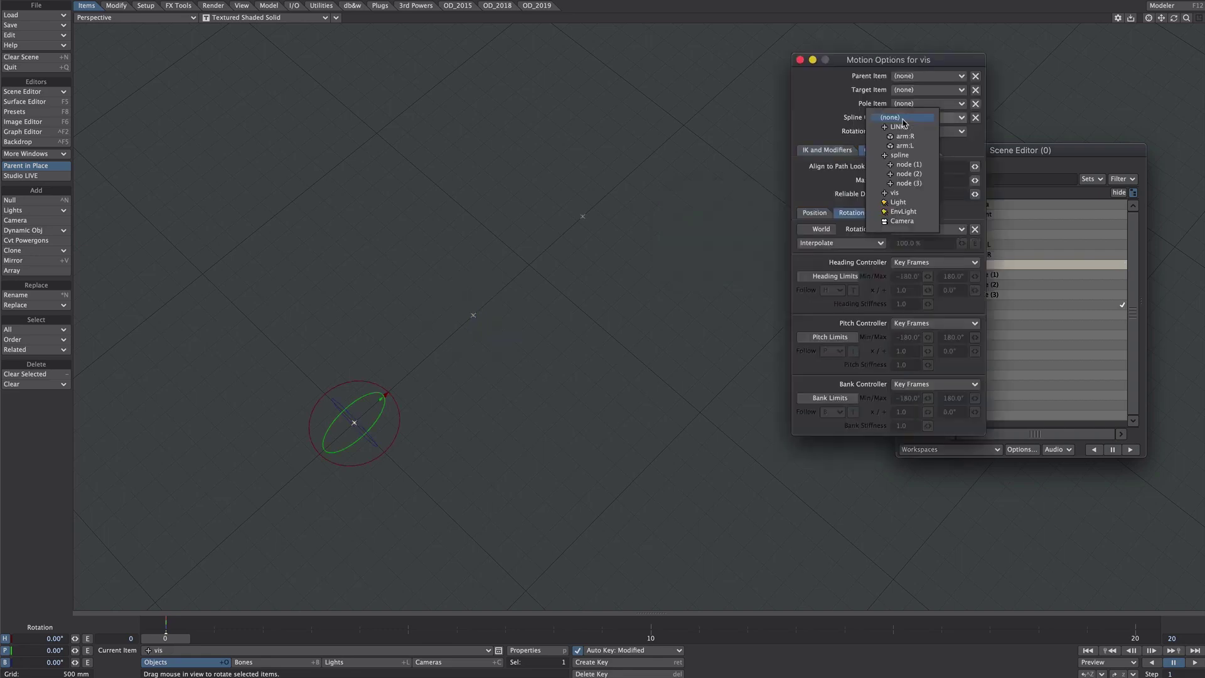
pyautogui.click(907, 164)
pyautogui.click(800, 60)
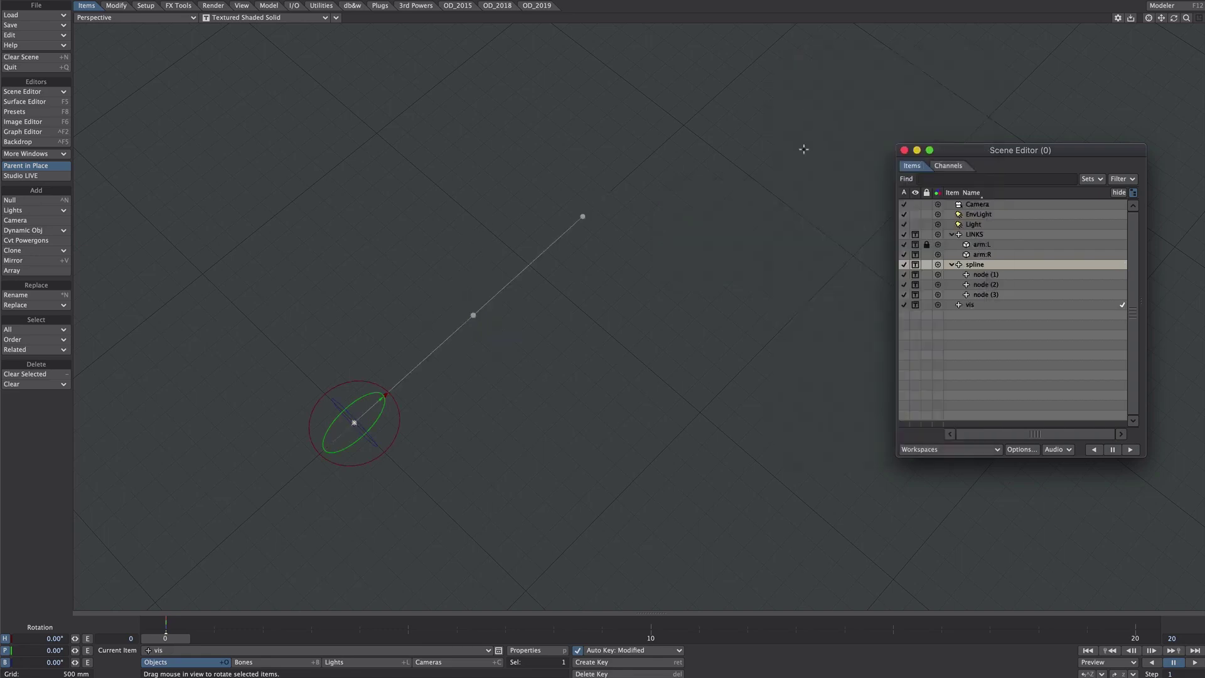
# Set the OpenGL preference Show Spline Controls to Ribbon.
pyautogui.press('o')
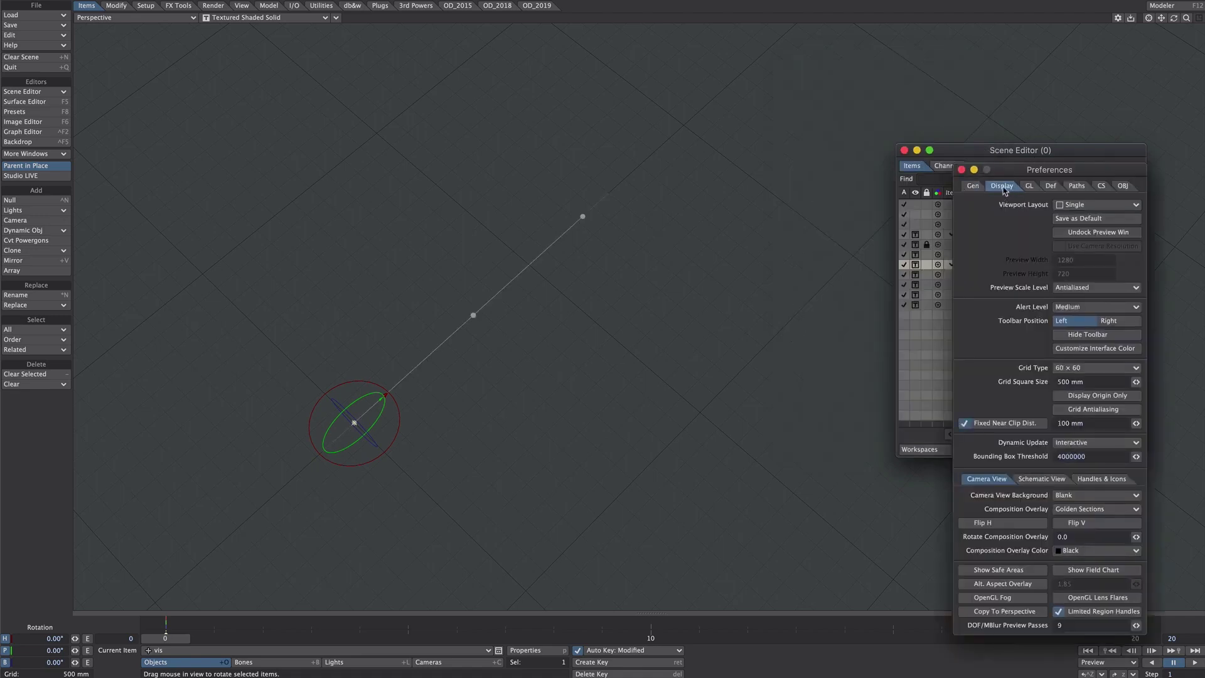
pyautogui.click(1029, 186)
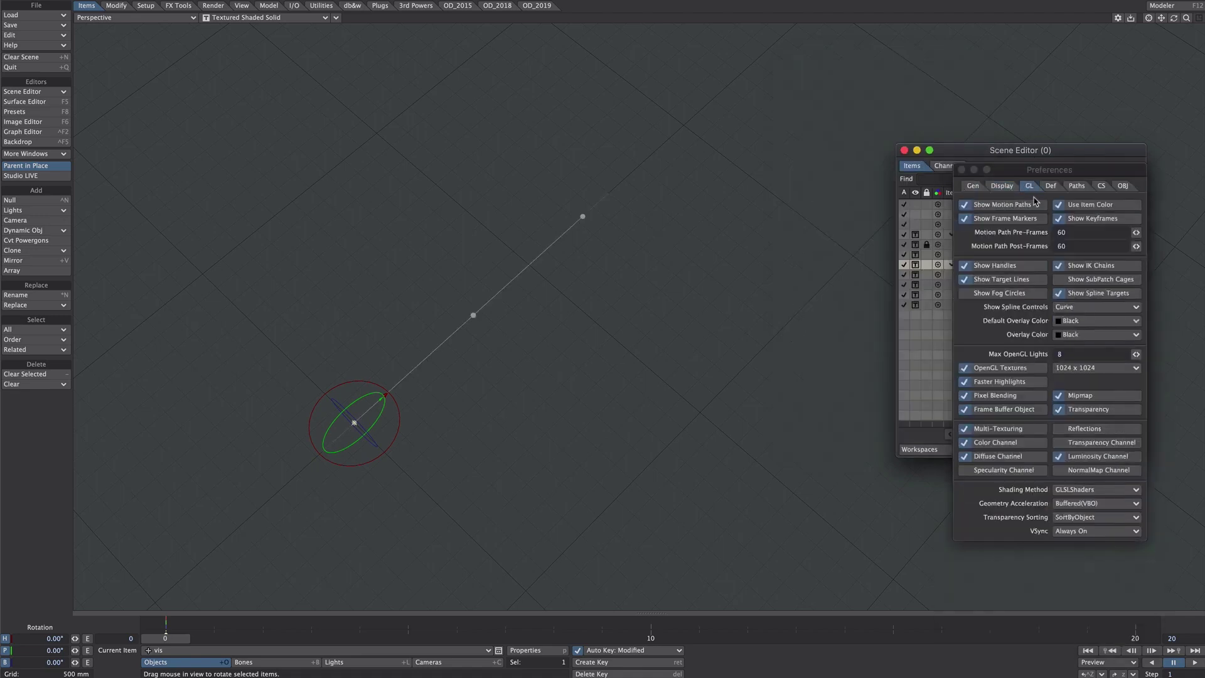
pyautogui.click(1067, 306)
pyautogui.click(1071, 321)
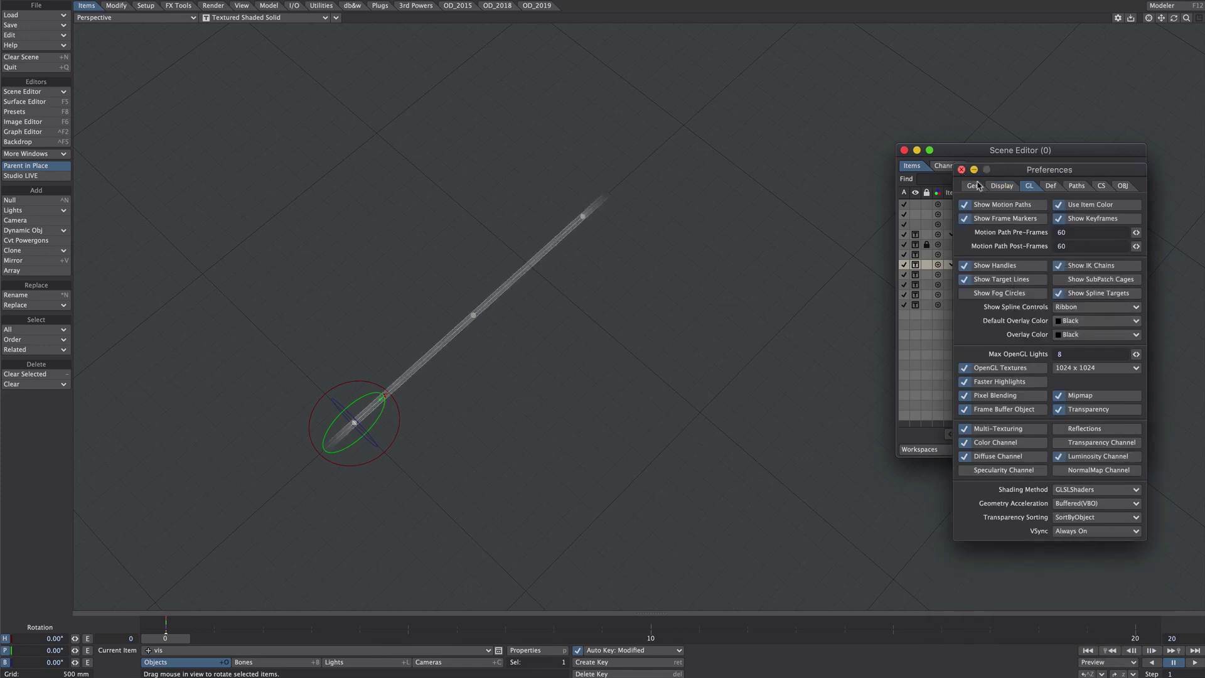
pyautogui.click(961, 170)
# Bend the spline by moving node (2) slightly and raising node (3) to about 1.32 m in Y.
pyautogui.click(991, 286)
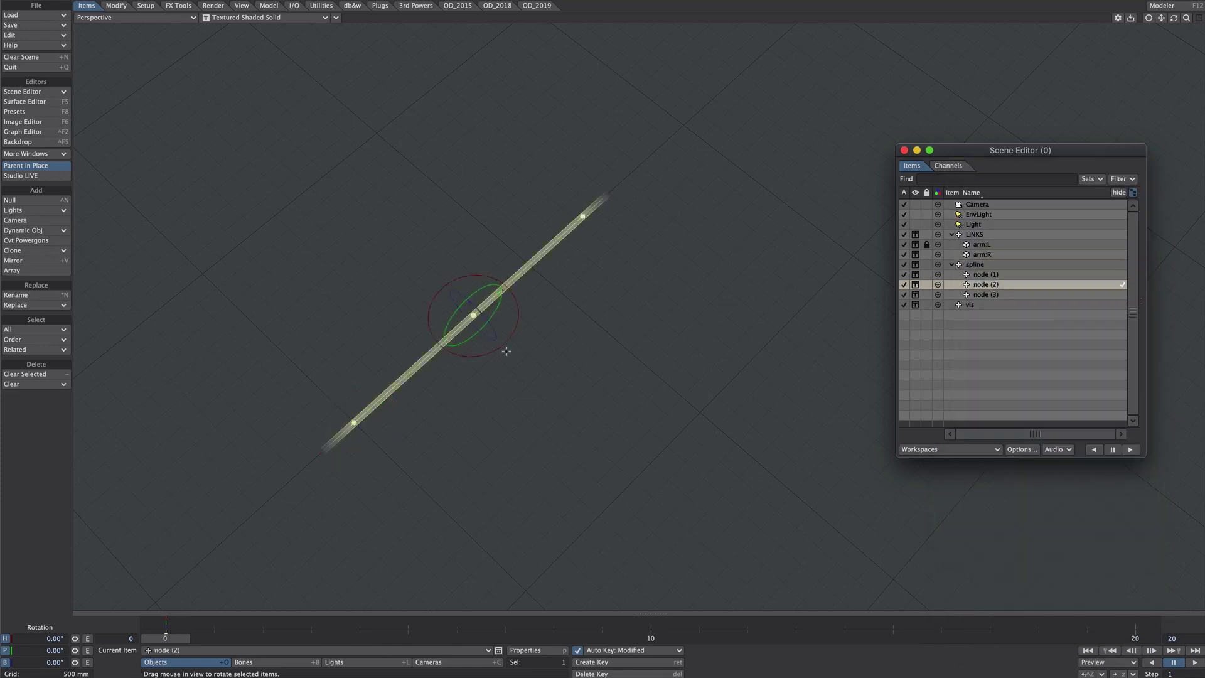
pyautogui.press('t')
pyautogui.moveTo(519, 312); pyautogui.dragTo(590, 250)
pyautogui.moveTo(667, 141); pyautogui.dragTo(667, 84)
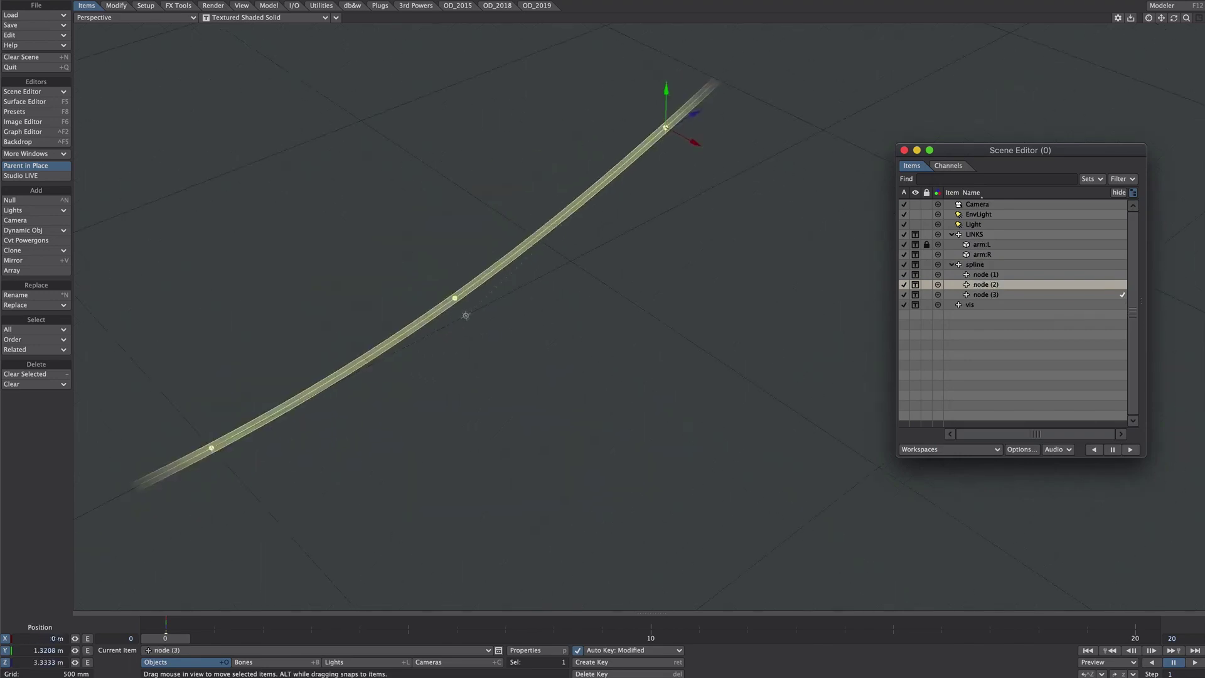
pyautogui.keyDown('alt'); pyautogui.moveTo(565, 377); pyautogui.dragTo(615, 370); pyautogui.keyUp('alt')
pyautogui.keyDown('alt'); pyautogui.moveTo(565, 455); pyautogui.dragTo(536, 480); pyautogui.keyUp('alt')
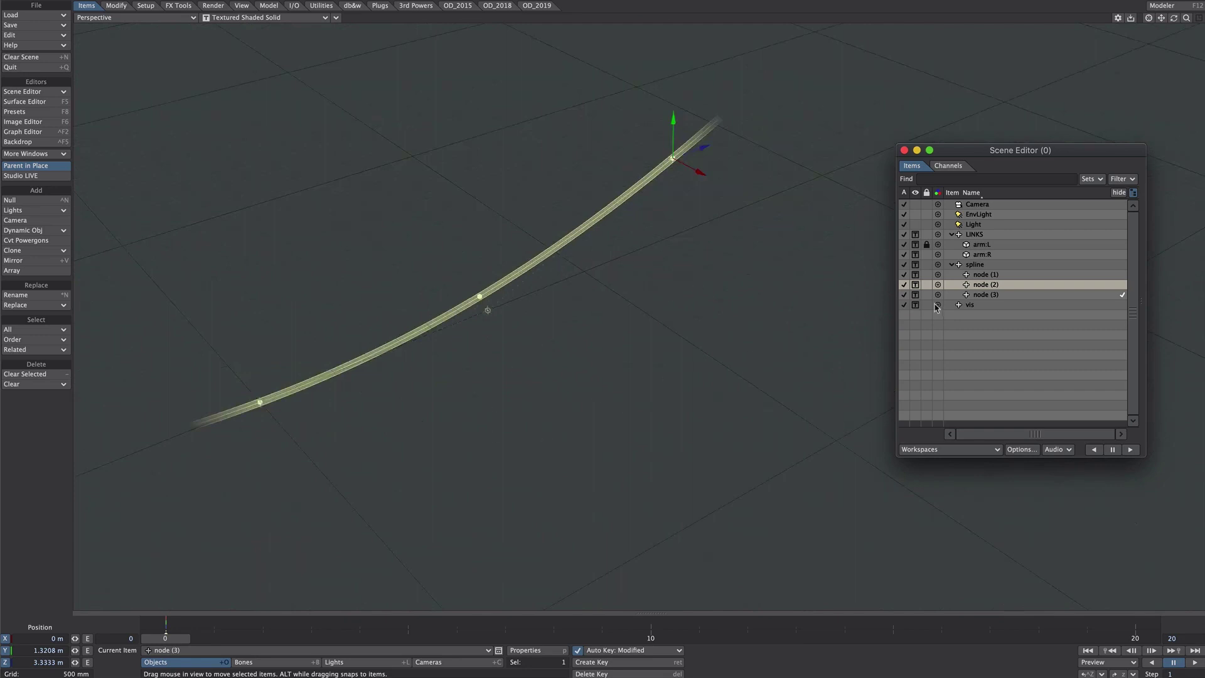
# Add an instancer to the spline null and open its Instance Generator.
pyautogui.click(987, 267)
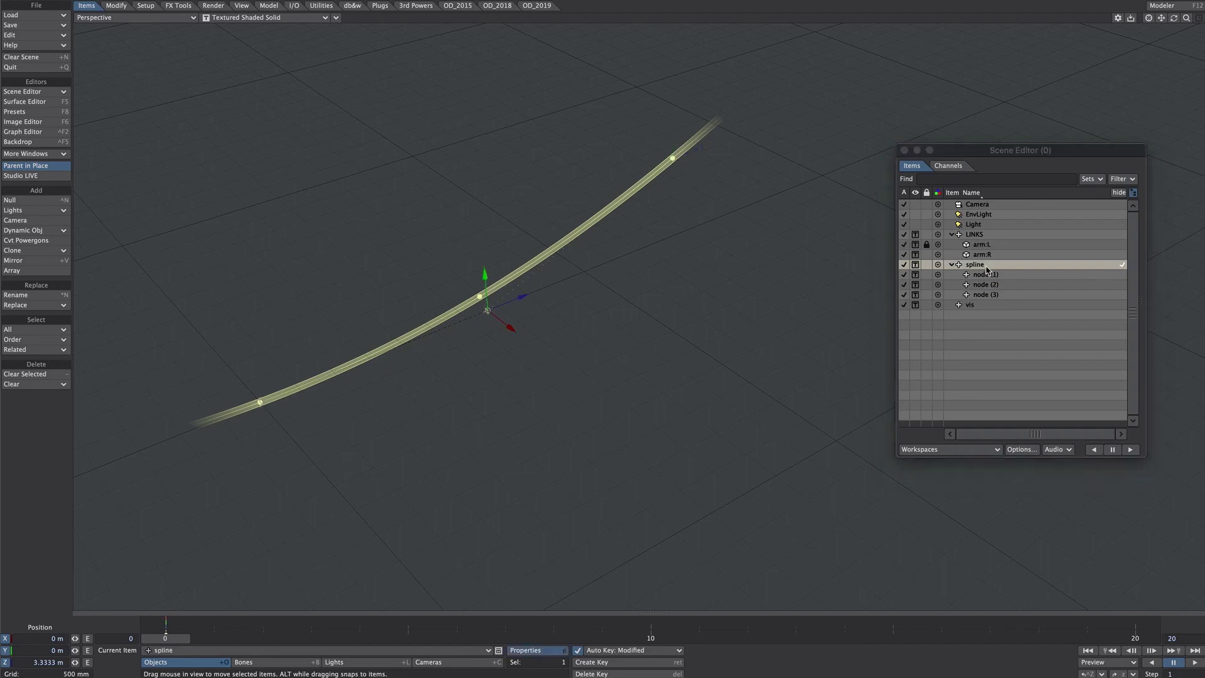
pyautogui.press('p')
pyautogui.click(979, 123)
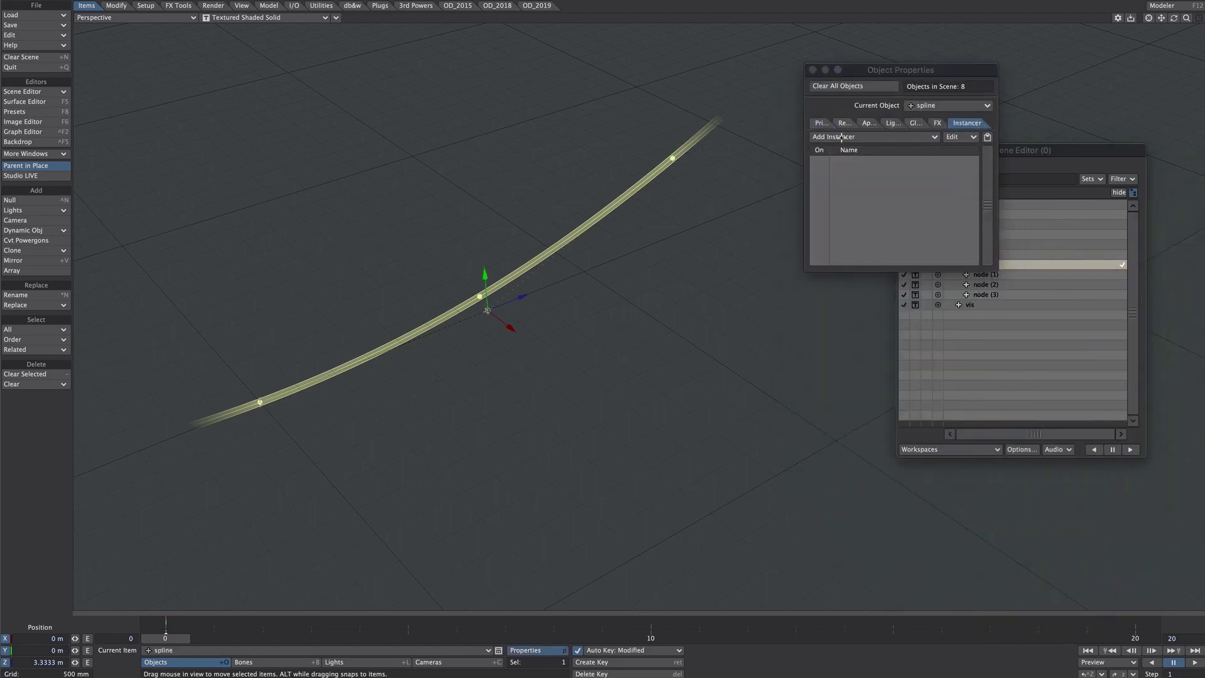
pyautogui.click(841, 137)
pyautogui.click(855, 138)
pyautogui.doubleClick(884, 163)
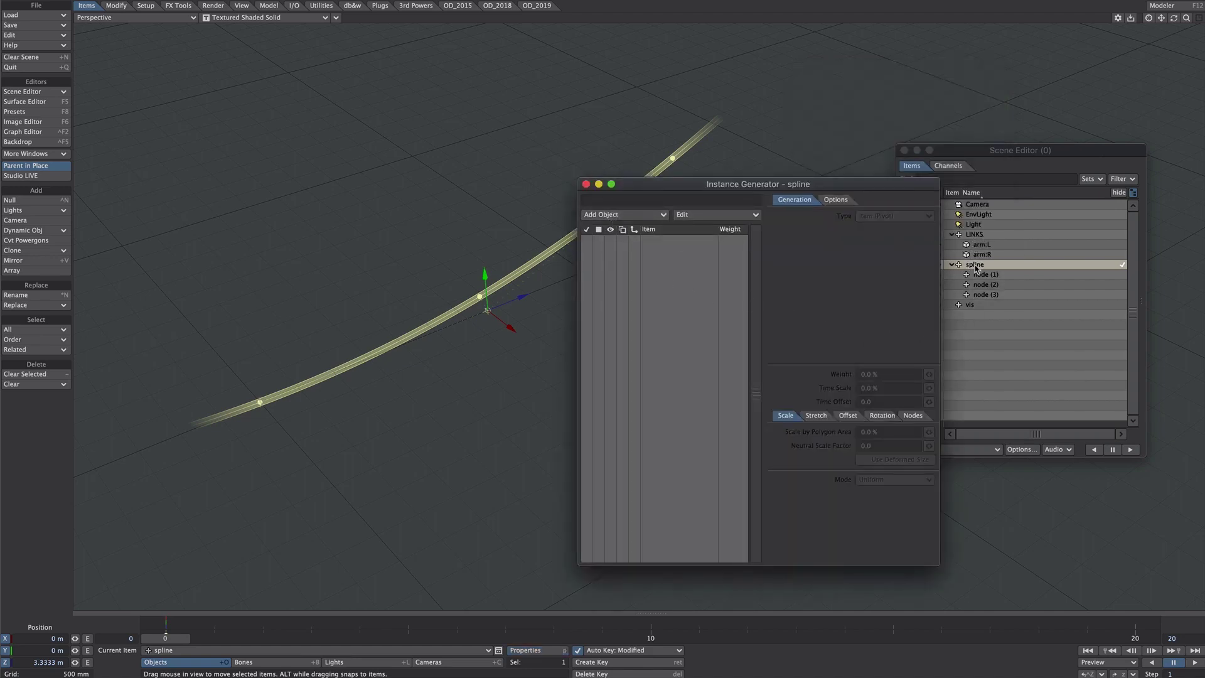
# Add LINKS to the instancer with its child items included and display its instances as Textured Shaded Solid.
pyautogui.click(642, 217)
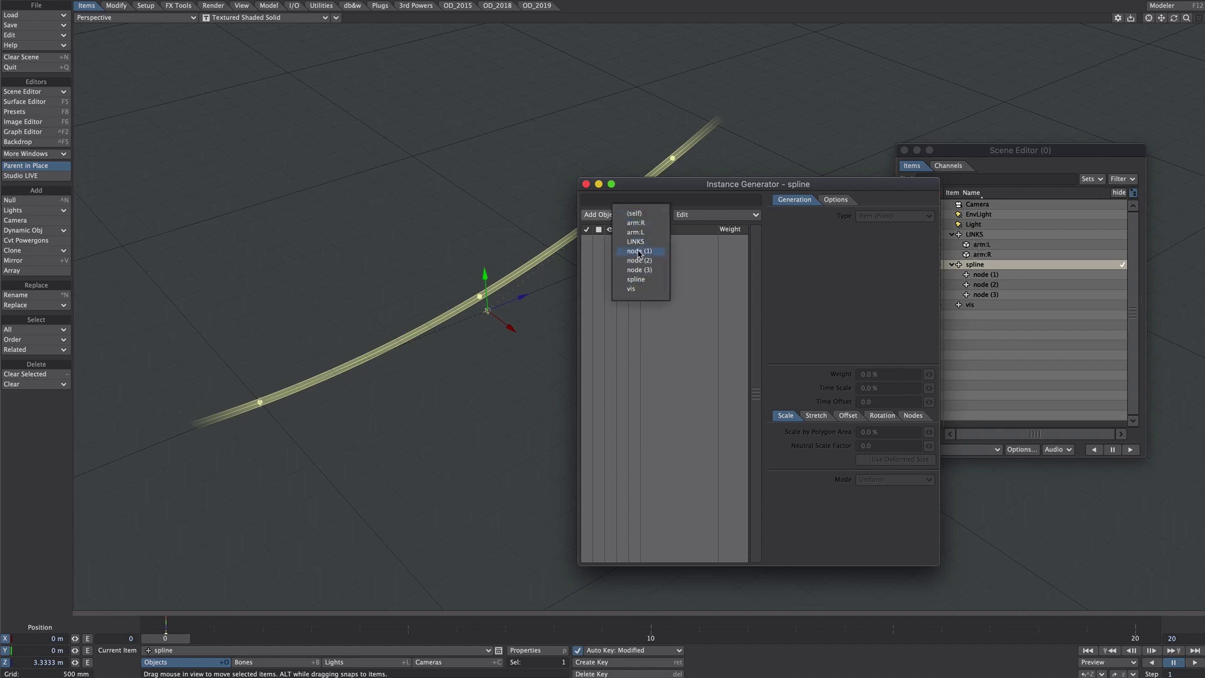
pyautogui.click(636, 242)
pyautogui.click(635, 244)
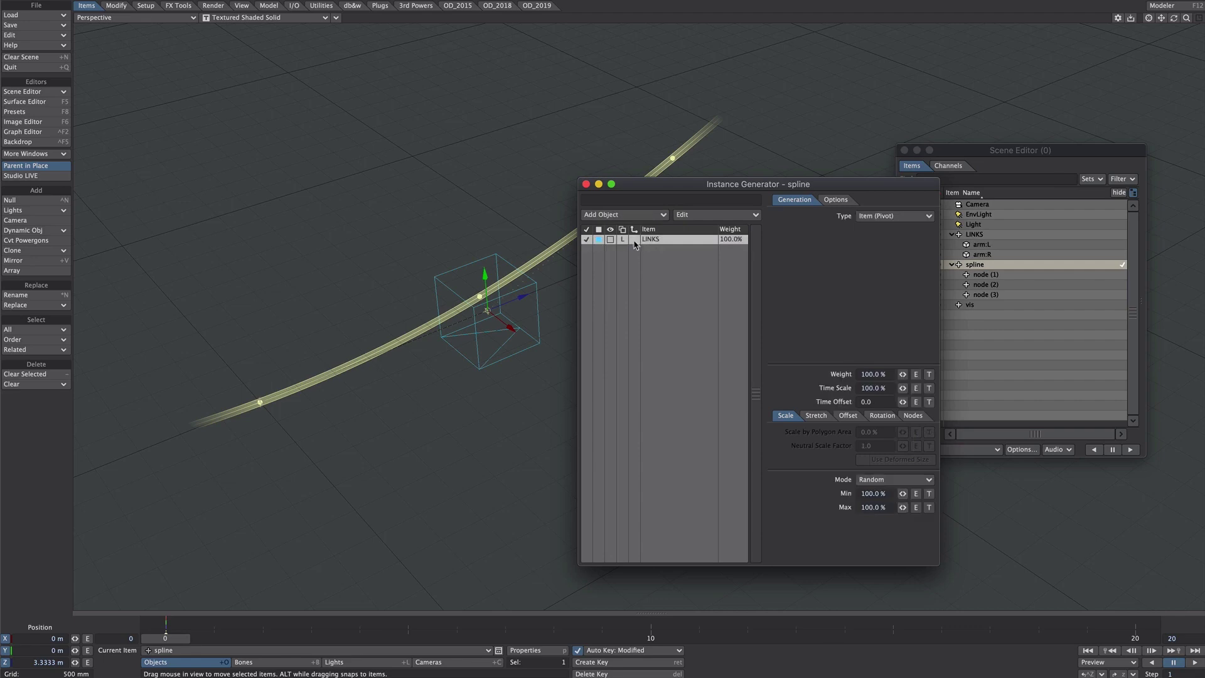
pyautogui.click(611, 239)
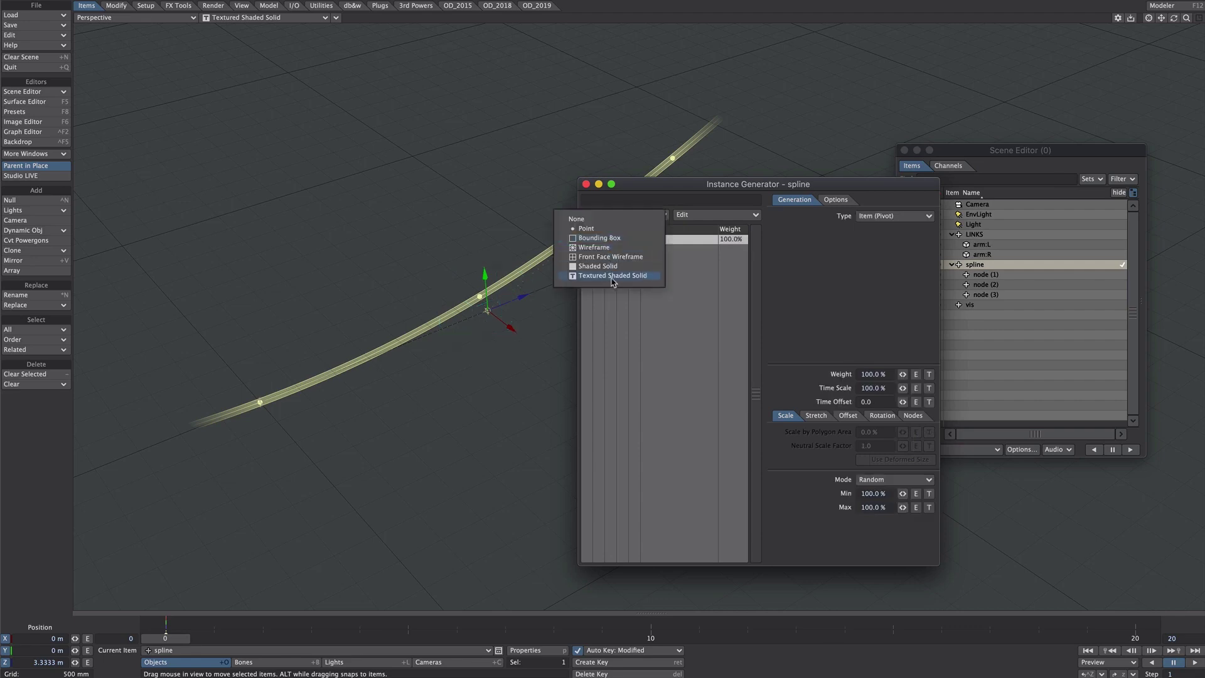
pyautogui.click(613, 276)
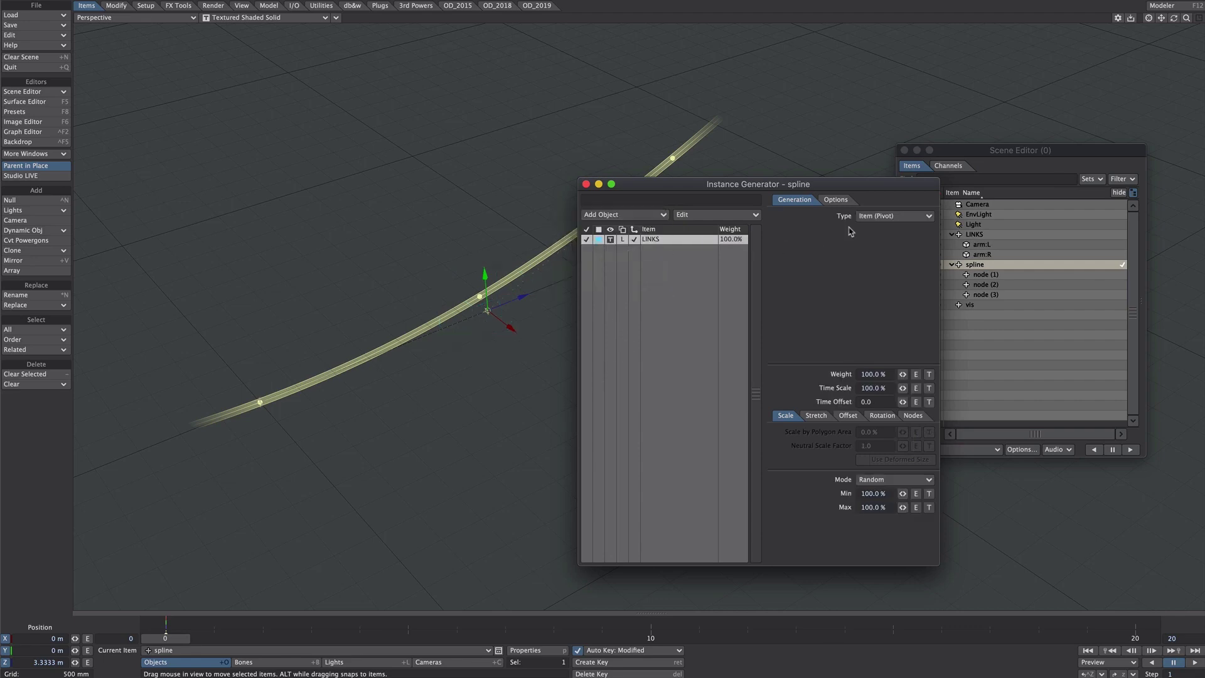
# Set the LINKS generation type to Spline and enable Distribute.
pyautogui.click(875, 220)
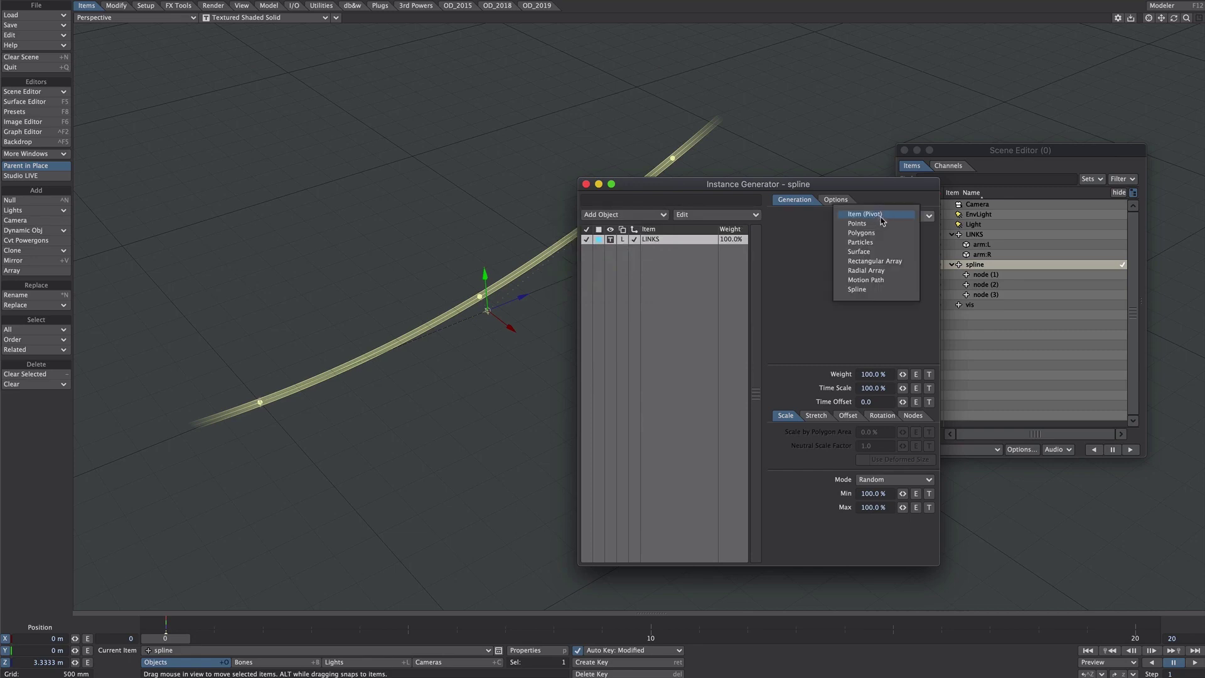
pyautogui.click(858, 291)
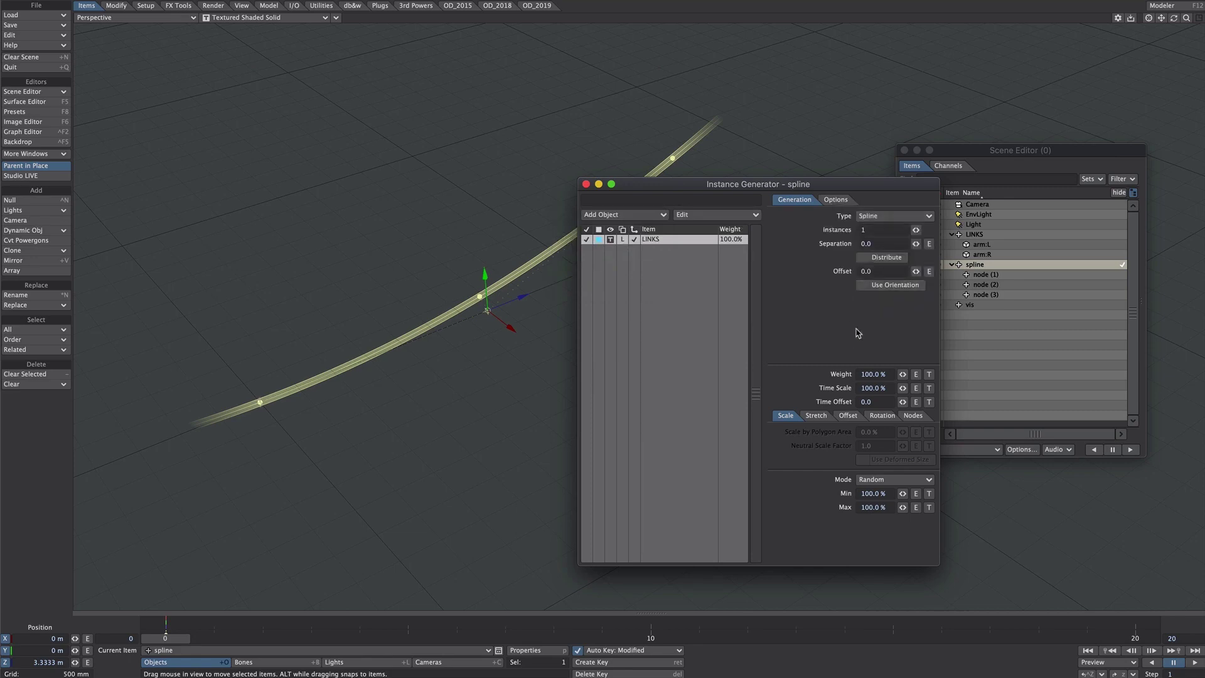
pyautogui.click(880, 258)
pyautogui.moveTo(712, 197); pyautogui.dragTo(794, 201)
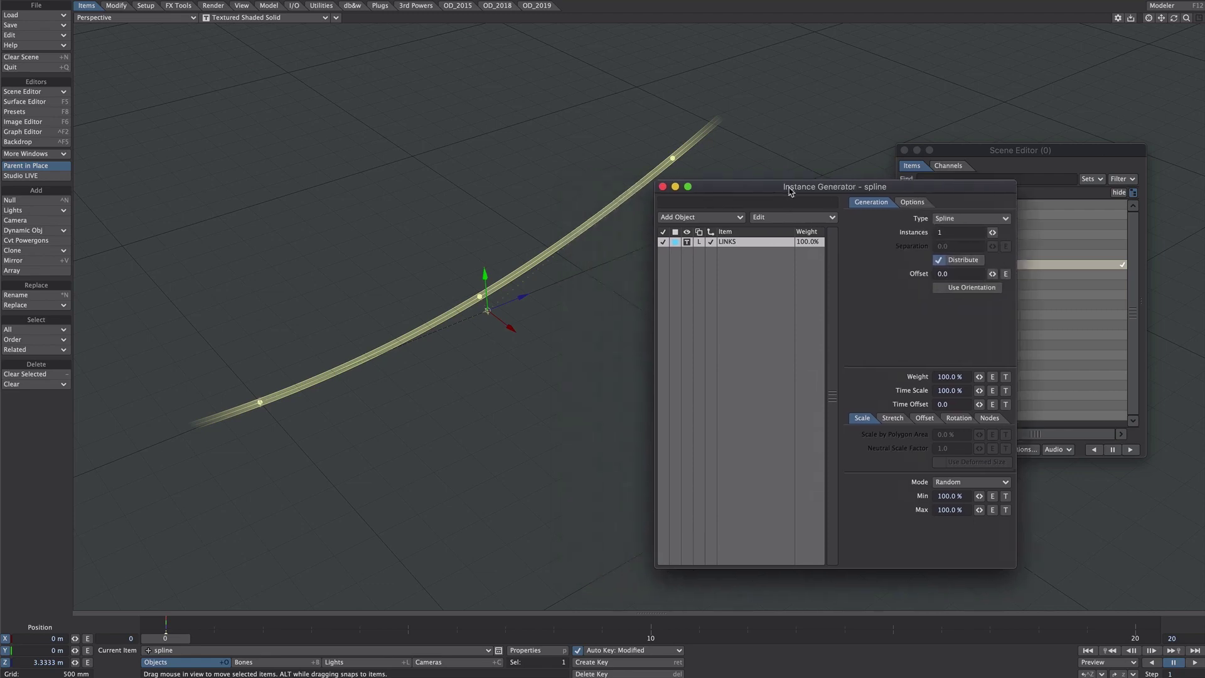
# Scrub the timeline to frame 6 and hide the original arm:L and arm:R objects in the viewport.
pyautogui.click(167, 639)
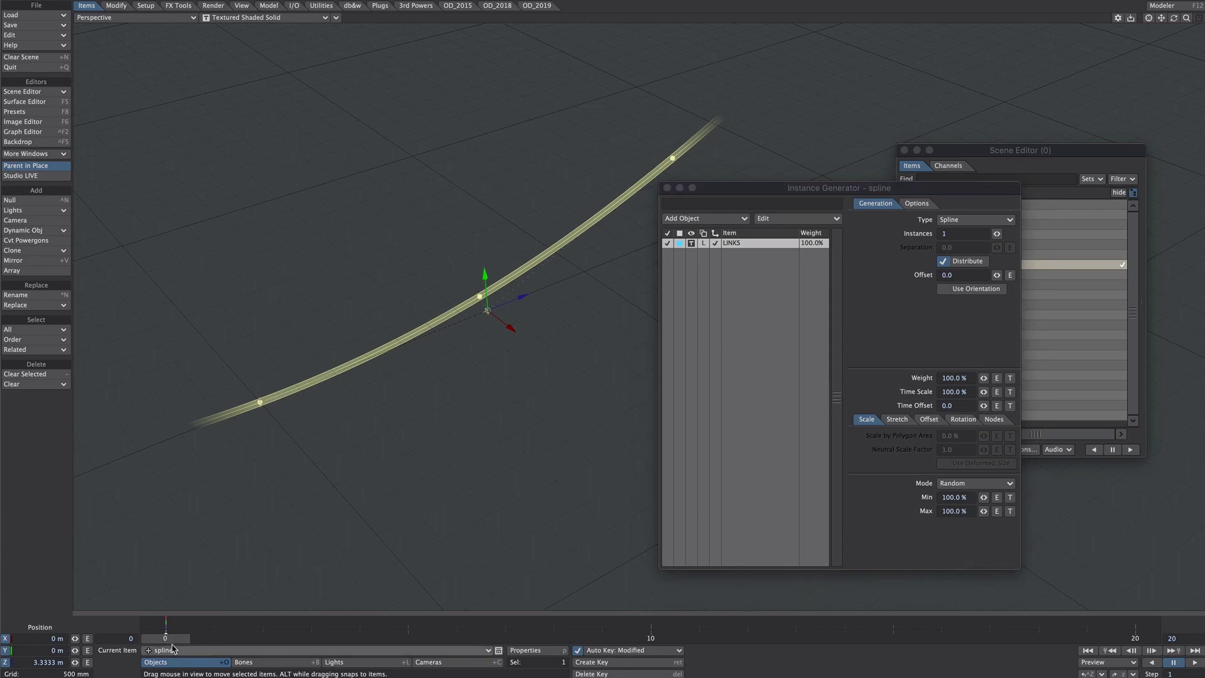
pyautogui.moveTo(167, 638); pyautogui.dragTo(456, 638)
pyautogui.scroll(-3, 472, 355)
pyautogui.keyDown('alt'); pyautogui.moveTo(471, 355); pyautogui.dragTo(408, 345); pyautogui.keyUp('alt')
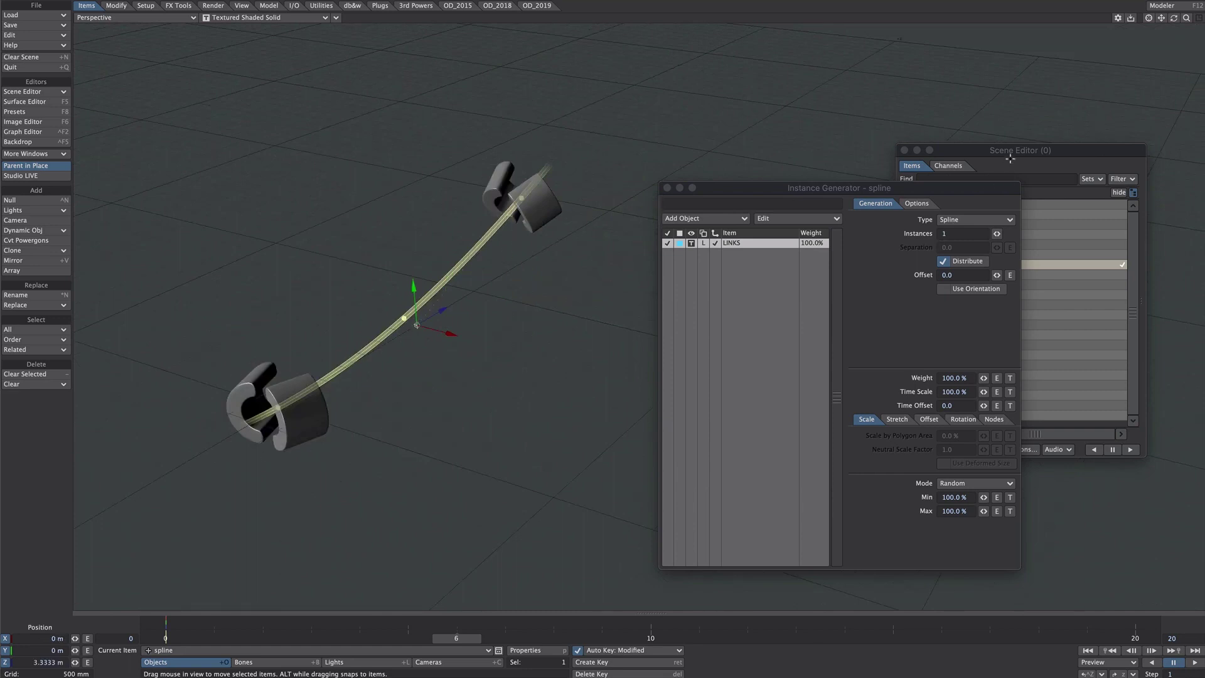
pyautogui.click(991, 157)
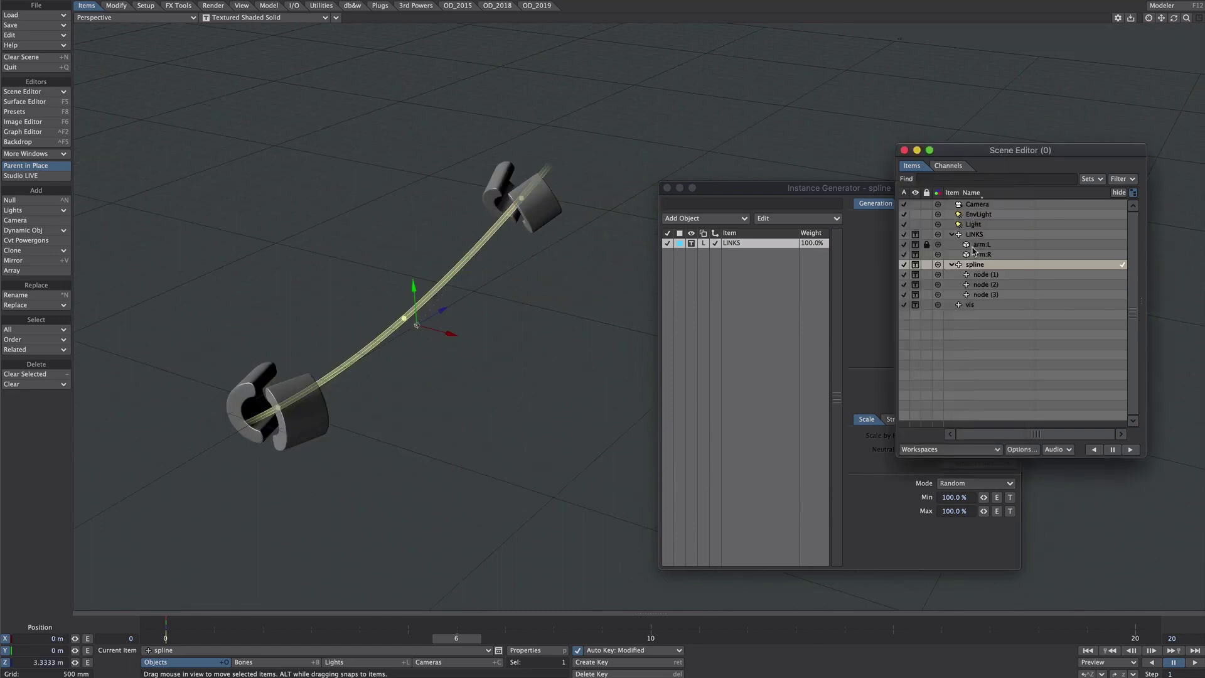
pyautogui.moveTo(981, 244); pyautogui.dragTo(980, 254)
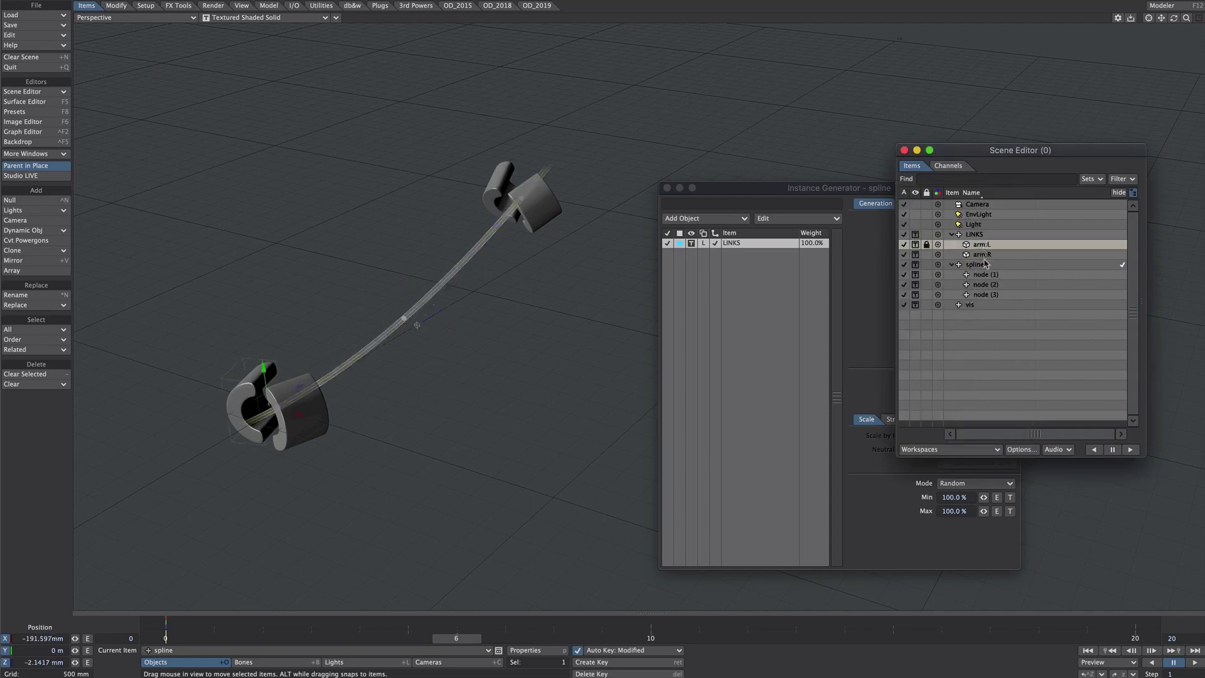
pyautogui.click(916, 252)
pyautogui.click(917, 263)
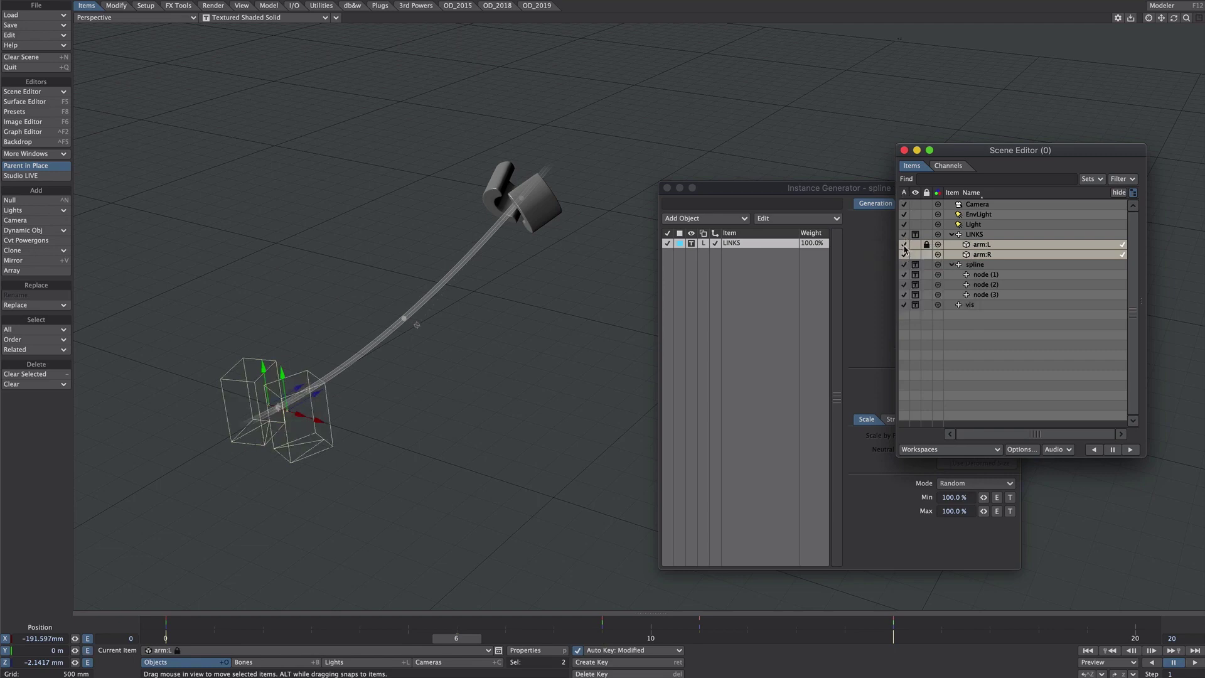
# Set the LINKS instancer to 27 instances with a Uniform scale of 34.5%.
pyautogui.click(758, 355)
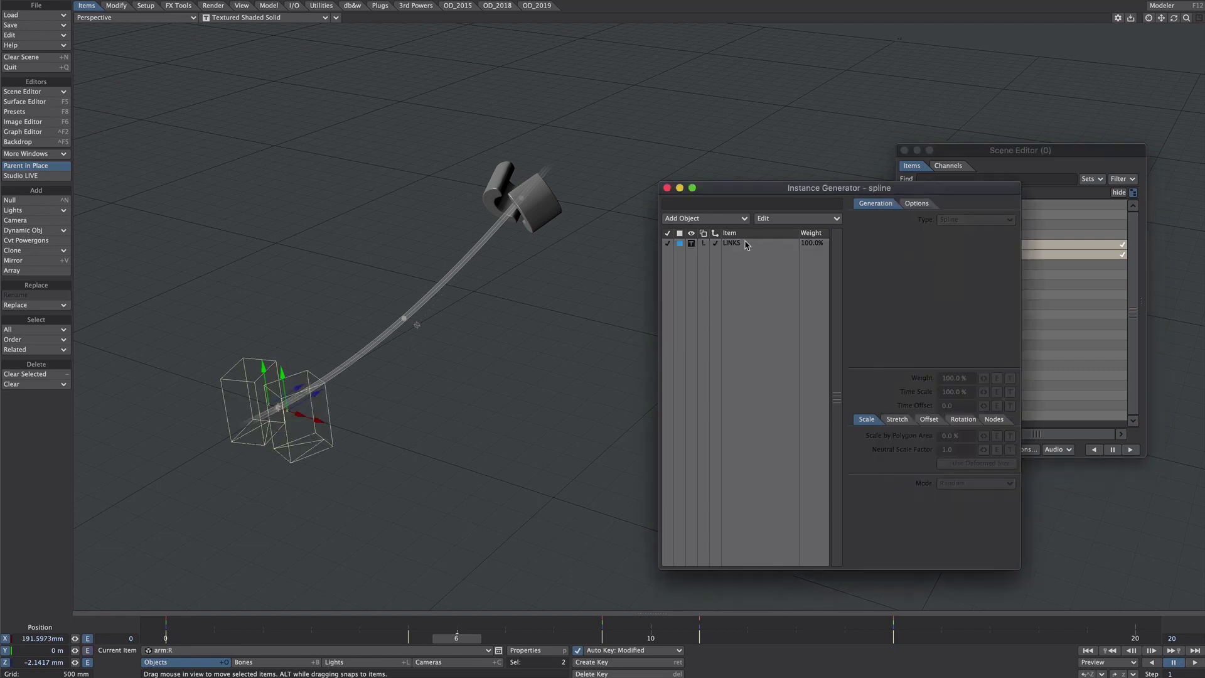
pyautogui.click(747, 246)
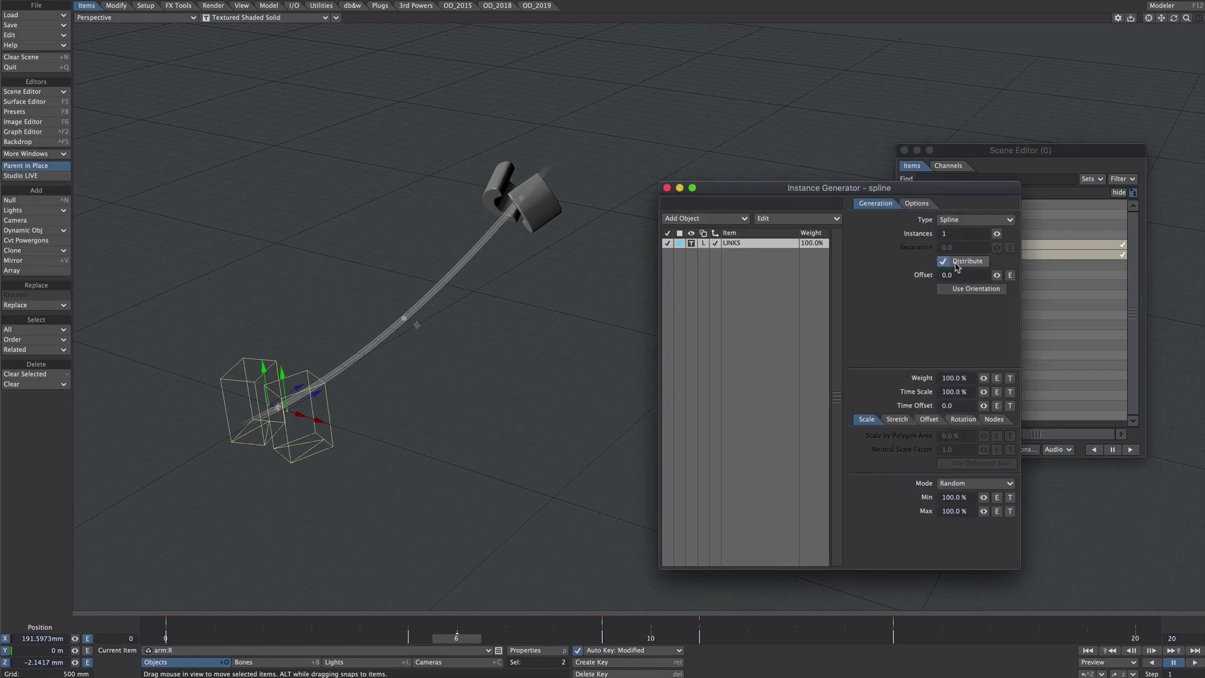
pyautogui.moveTo(996, 234); pyautogui.dragTo(1012, 233)
pyautogui.keyDown('ctrl'); pyautogui.keyDown('alt'); pyautogui.moveTo(456, 341); pyautogui.dragTo(892, 425); pyautogui.keyUp('alt'); pyautogui.keyUp('ctrl')
pyautogui.click(967, 484)
pyautogui.click(967, 474)
pyautogui.moveTo(984, 498); pyautogui.dragTo(88, 424)
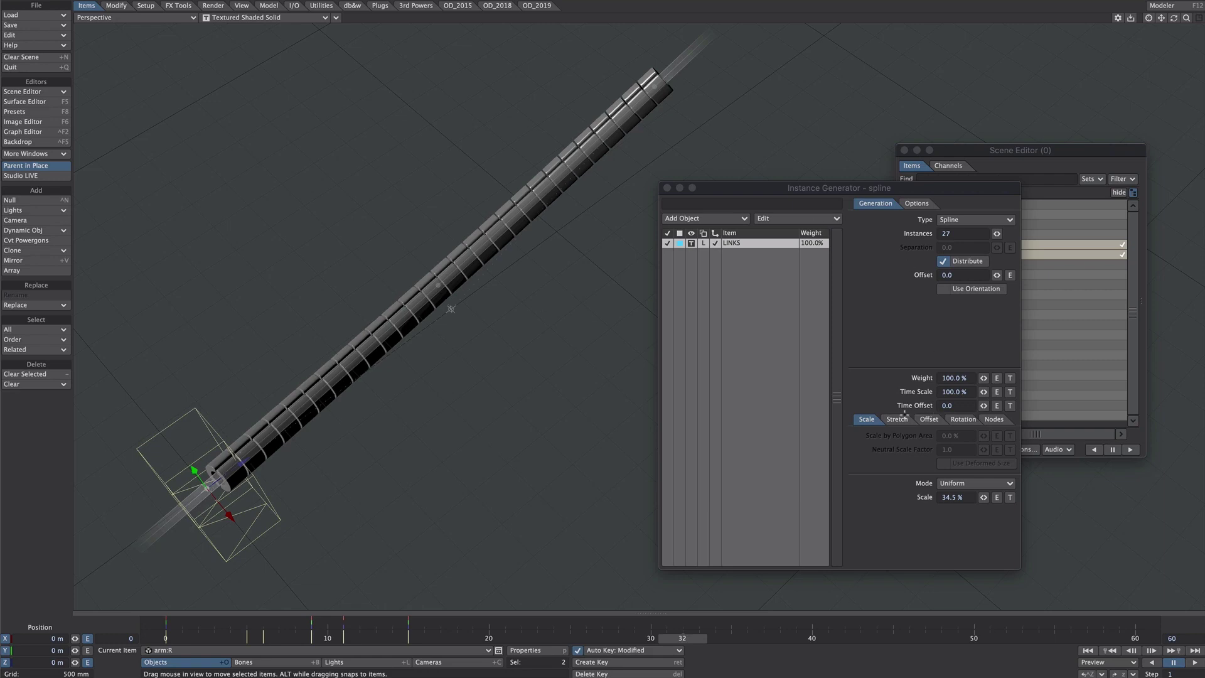
# Texture the instancer's Time Offset with a procedural Turbulence layer and set its Texture Value to -0.5.
pyautogui.click(1010, 405)
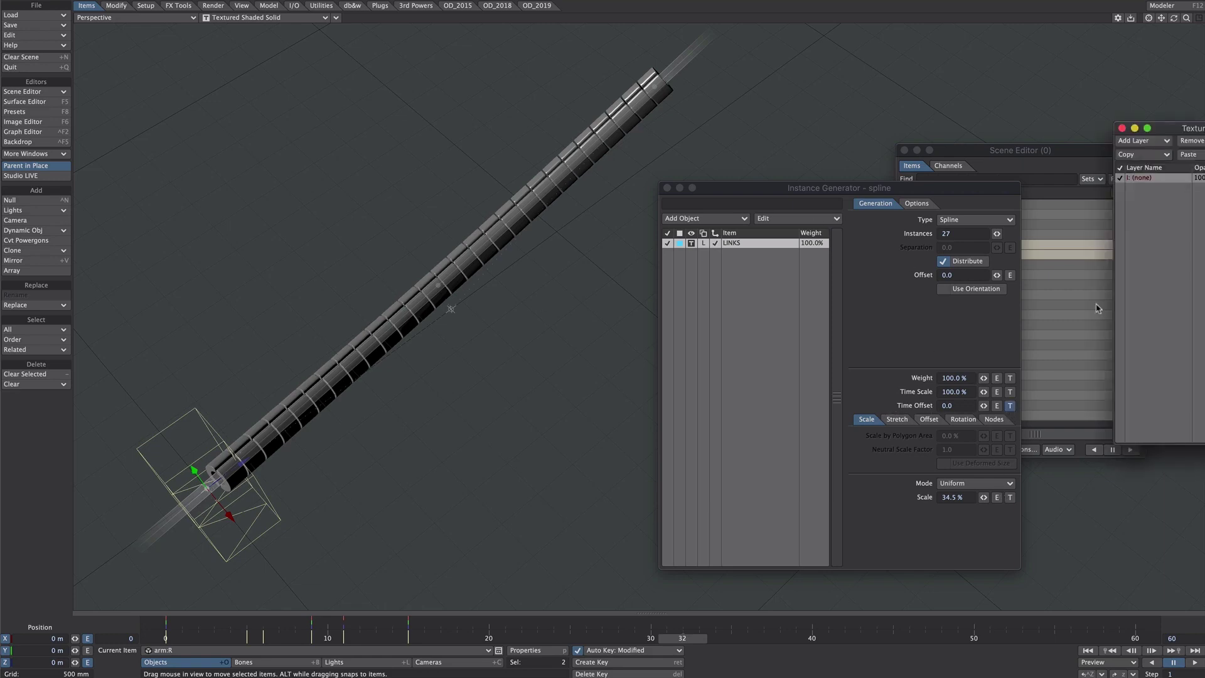
pyautogui.moveTo(1204, 128); pyautogui.dragTo(819, 133)
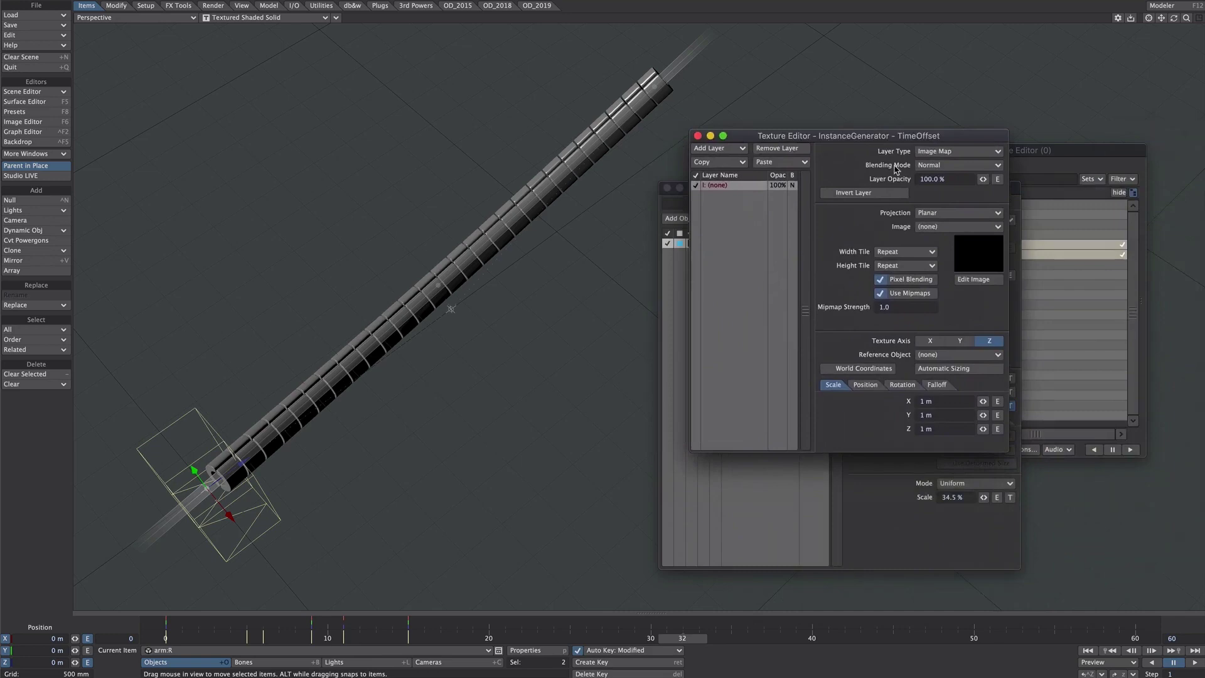
pyautogui.click(929, 153)
pyautogui.click(928, 160)
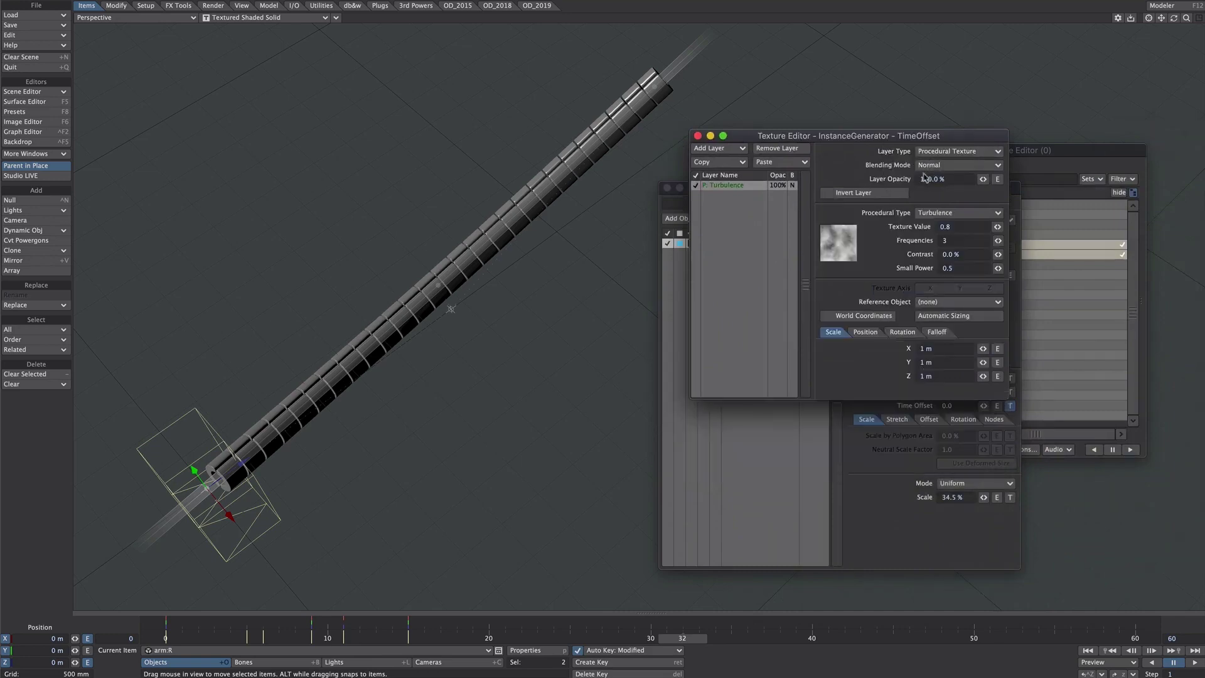
pyautogui.click(951, 227)
pyautogui.write('-.2')
pyautogui.press('Return')
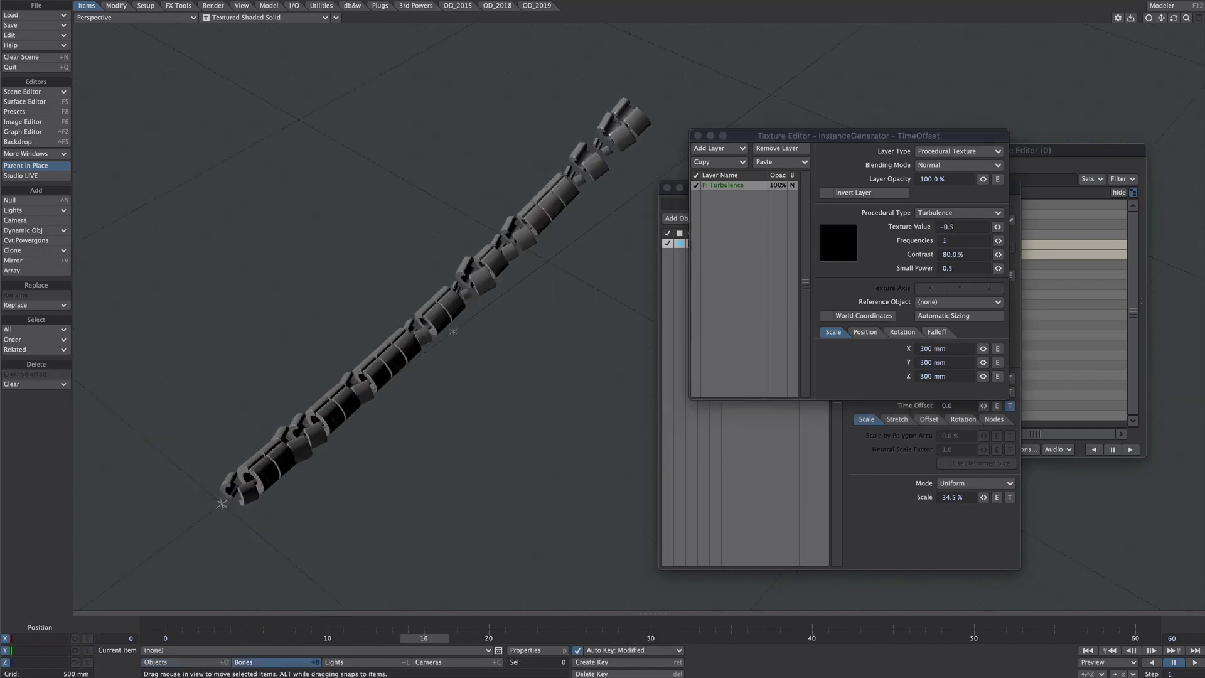
# Set the Turbulence texture's scale to 500 mm in X, Y and Z and scrub to frame 15.
pyautogui.click(891, 352)
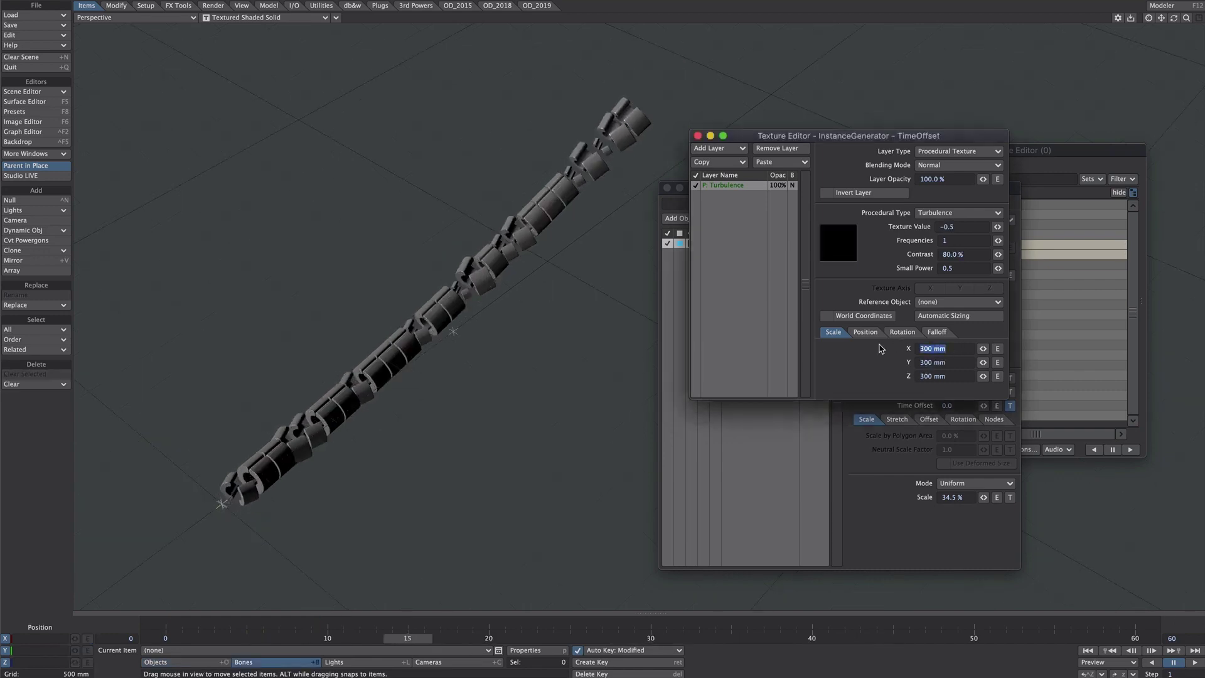
pyautogui.write('.5')
pyautogui.press('Tab')
pyautogui.write('.5')
pyautogui.press('Tab')
pyautogui.write('.5')
pyautogui.press('Return')
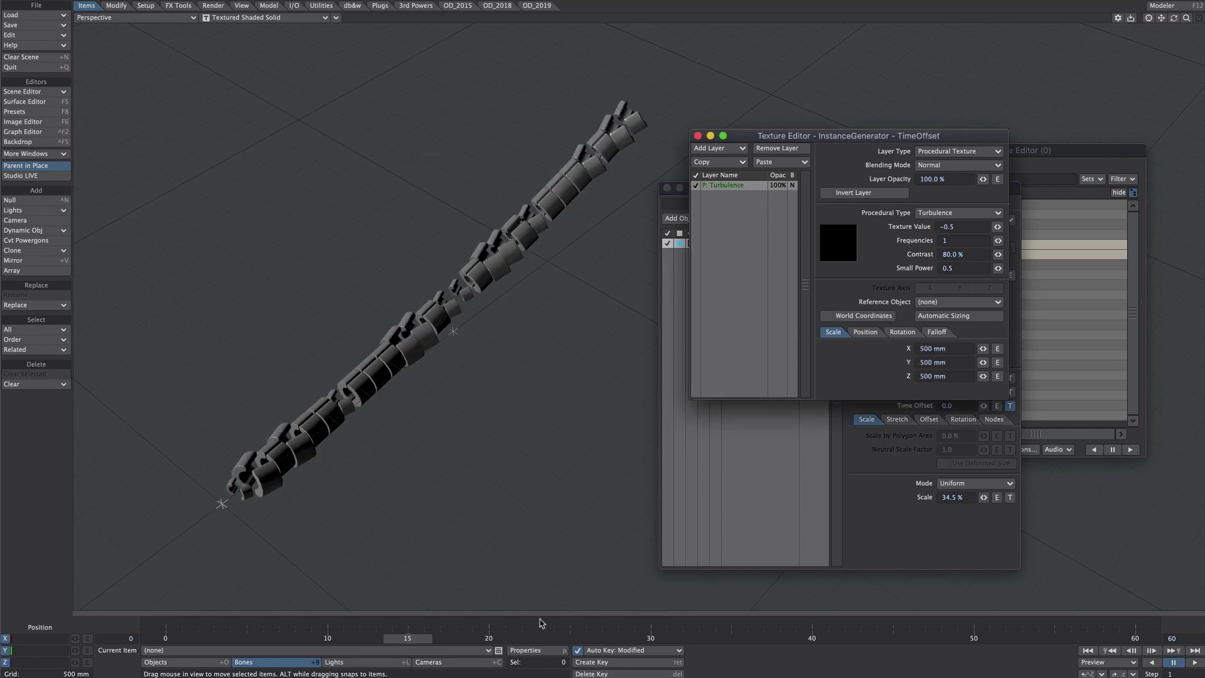
pyautogui.moveTo(414, 639)
pyautogui.mouseDown()
pyautogui.moveTo(239, 638)
pyautogui.moveTo(505, 638)
pyautogui.moveTo(375, 638)
pyautogui.moveTo(407, 639)
pyautogui.mouseUp()
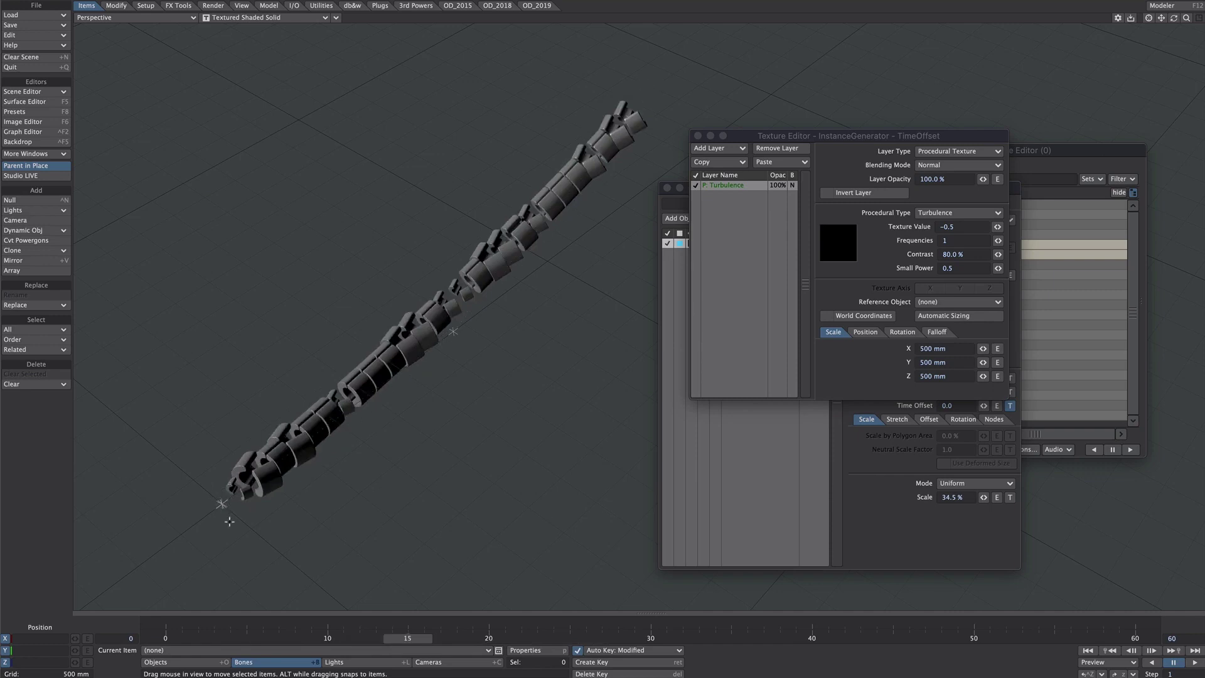
# Close the texture editor and remove the texture from Time Offset.
pyautogui.click(697, 136)
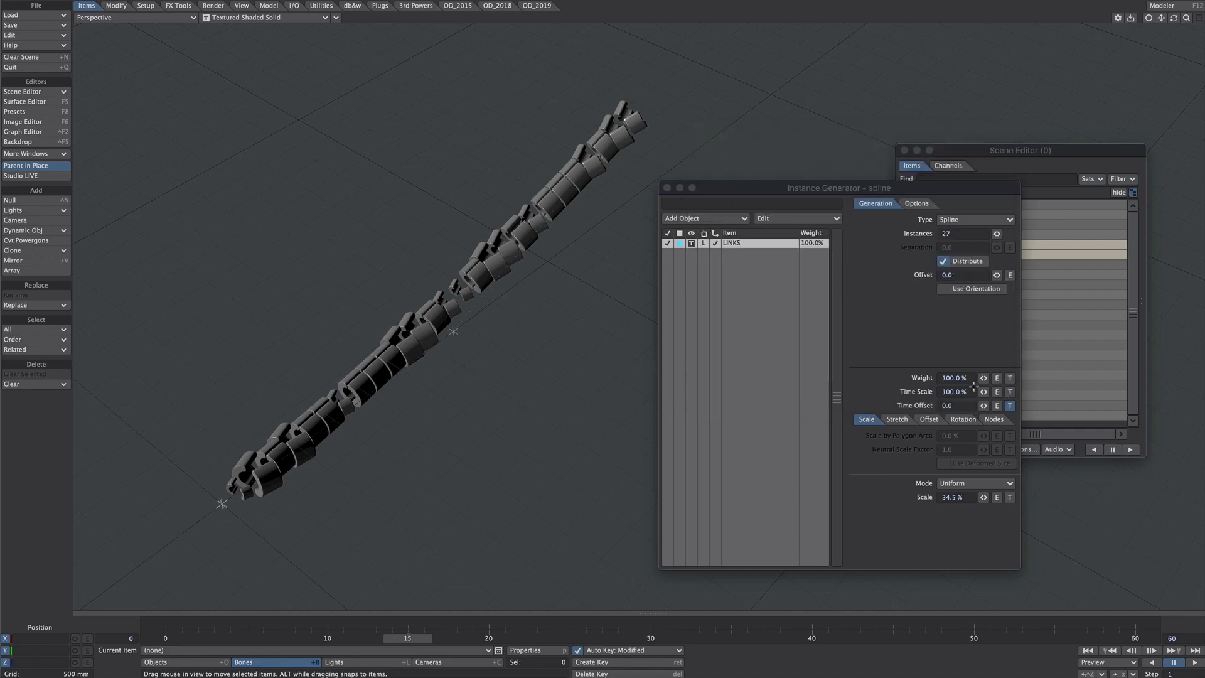
pyautogui.keyDown('shift'); pyautogui.click(1009, 405); pyautogui.keyUp('shift')
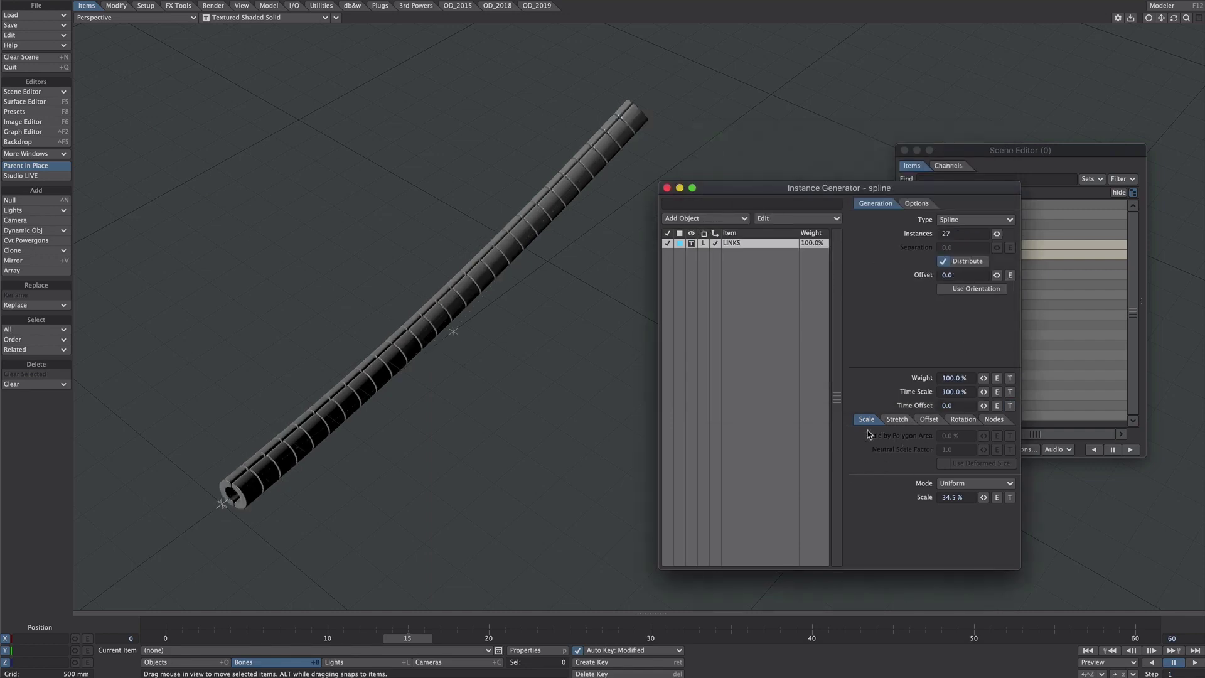
# Enable nodes for the LINKS instancer and open its node editor.
pyautogui.click(994, 419)
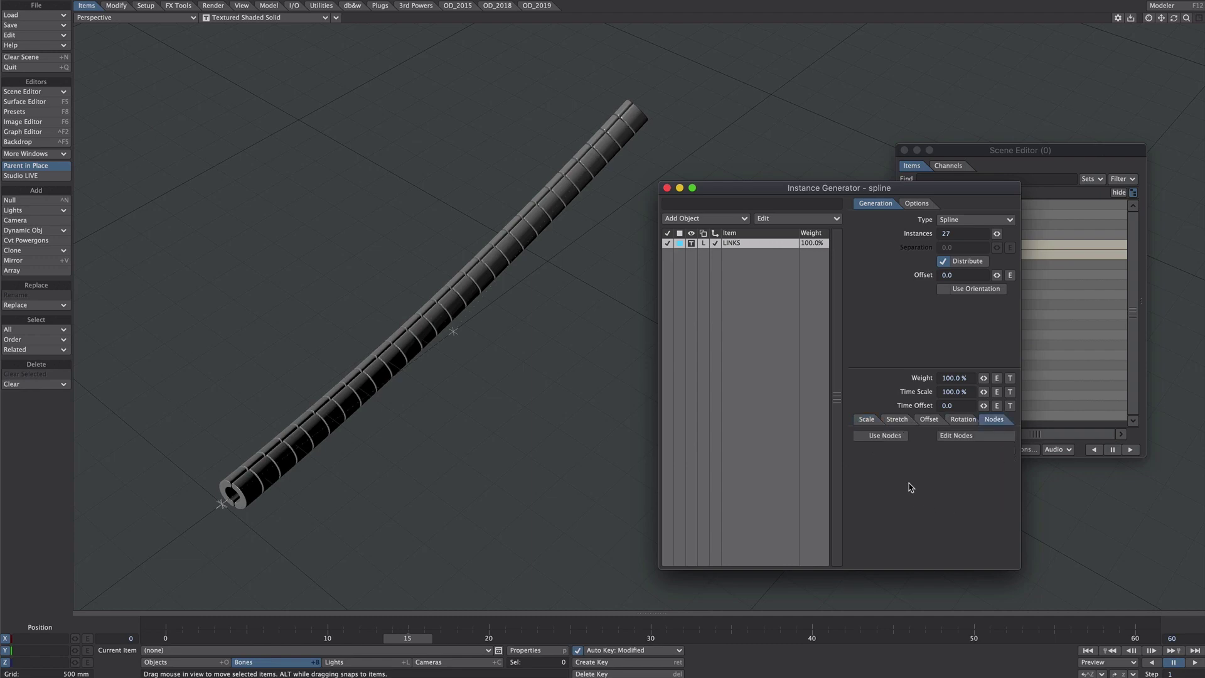
pyautogui.click(882, 436)
pyautogui.click(961, 436)
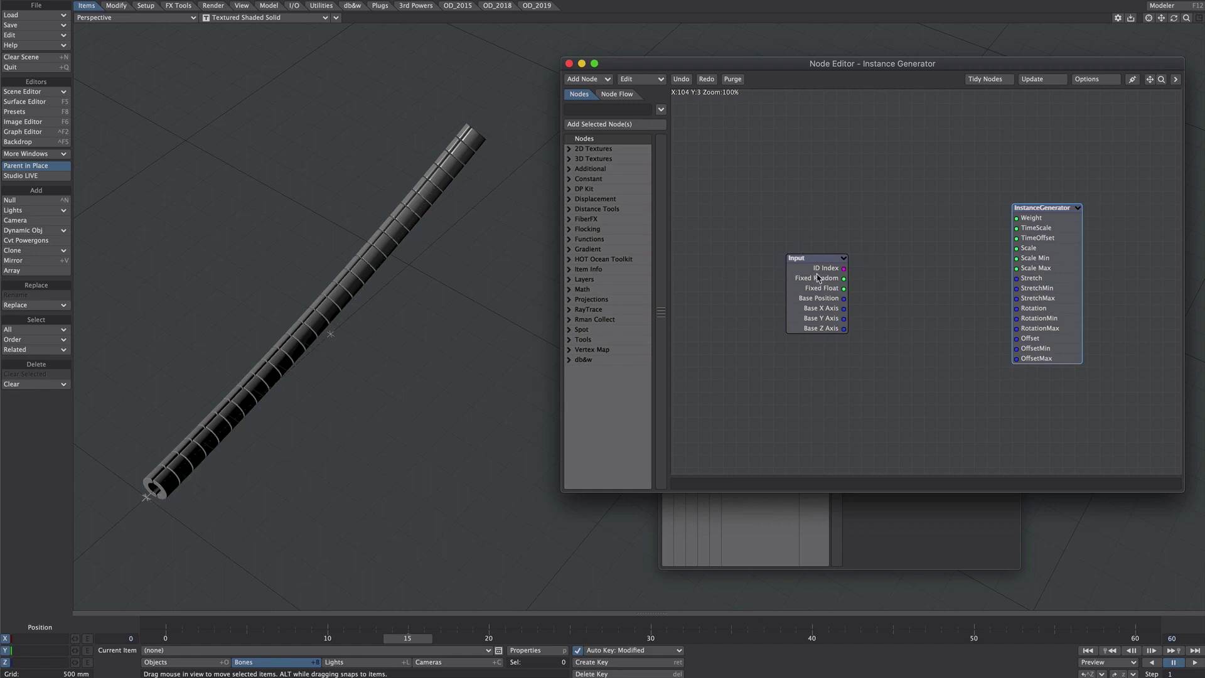
# Add a Multiply node with ID Index connected to input A, and place a Scalar constant node below the Input node.
pyautogui.write('mul')
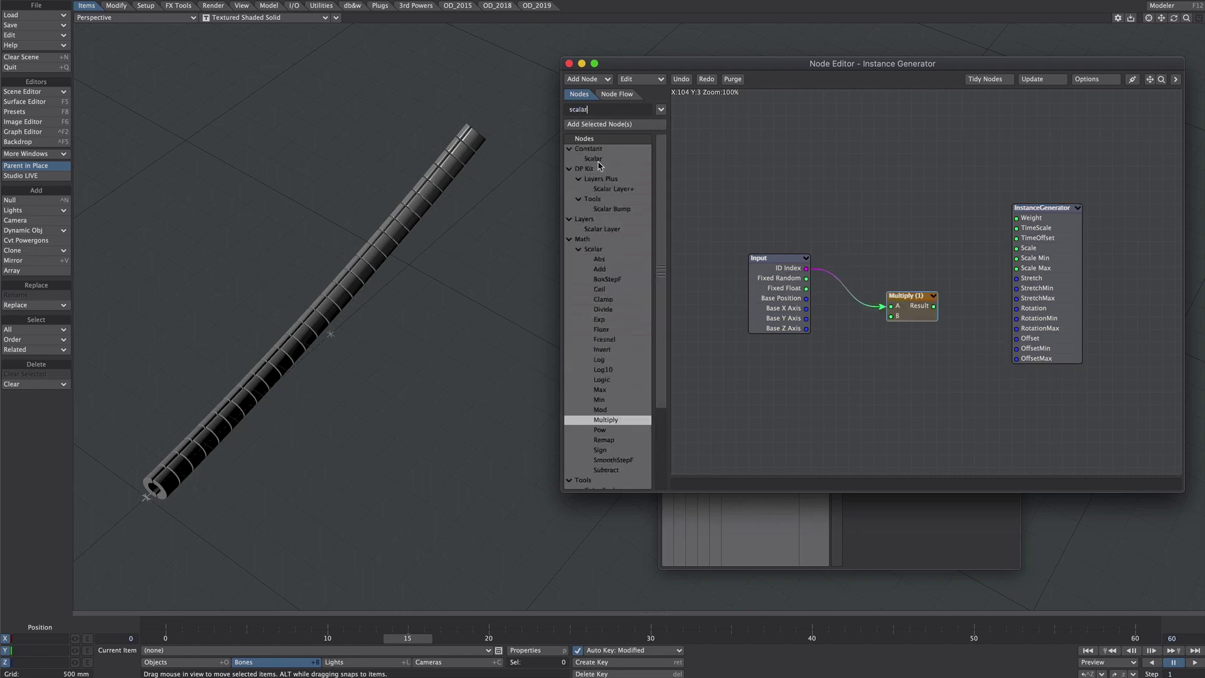
pyautogui.doubleClick(598, 161)
pyautogui.moveTo(922, 280); pyautogui.dragTo(797, 377)
# Play the animation and examine the attributes of the Multiply and Scalar nodes.
pyautogui.doubleClick(913, 307)
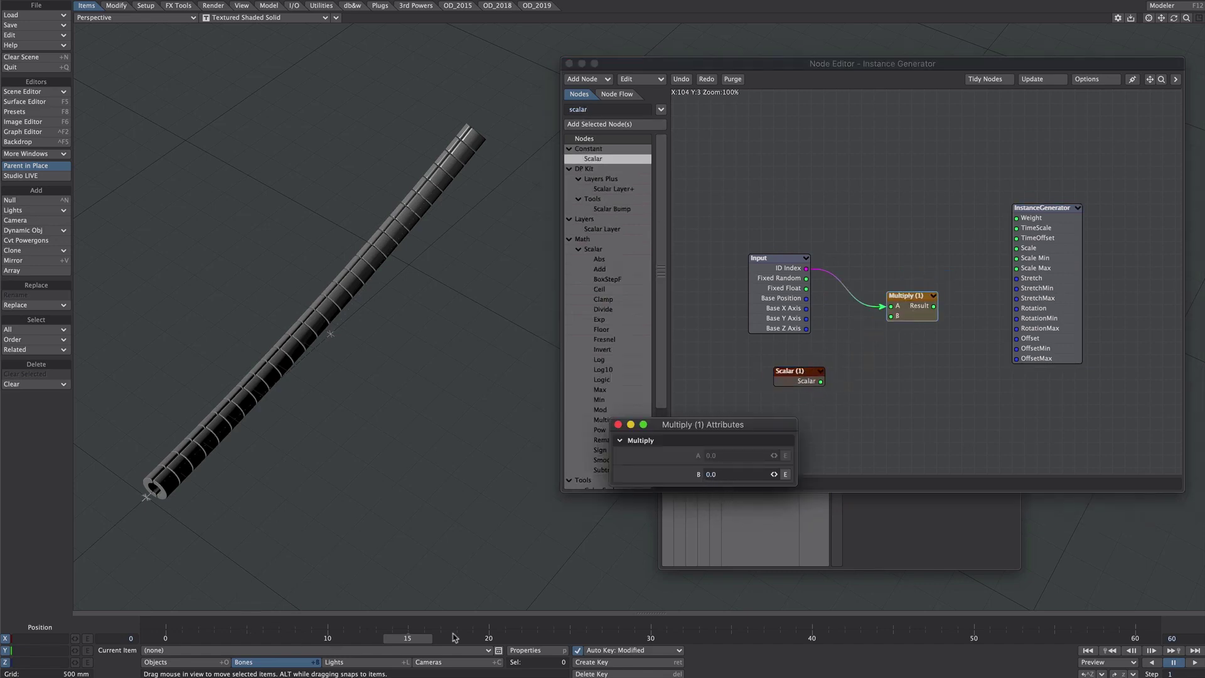
pyautogui.click(1194, 664)
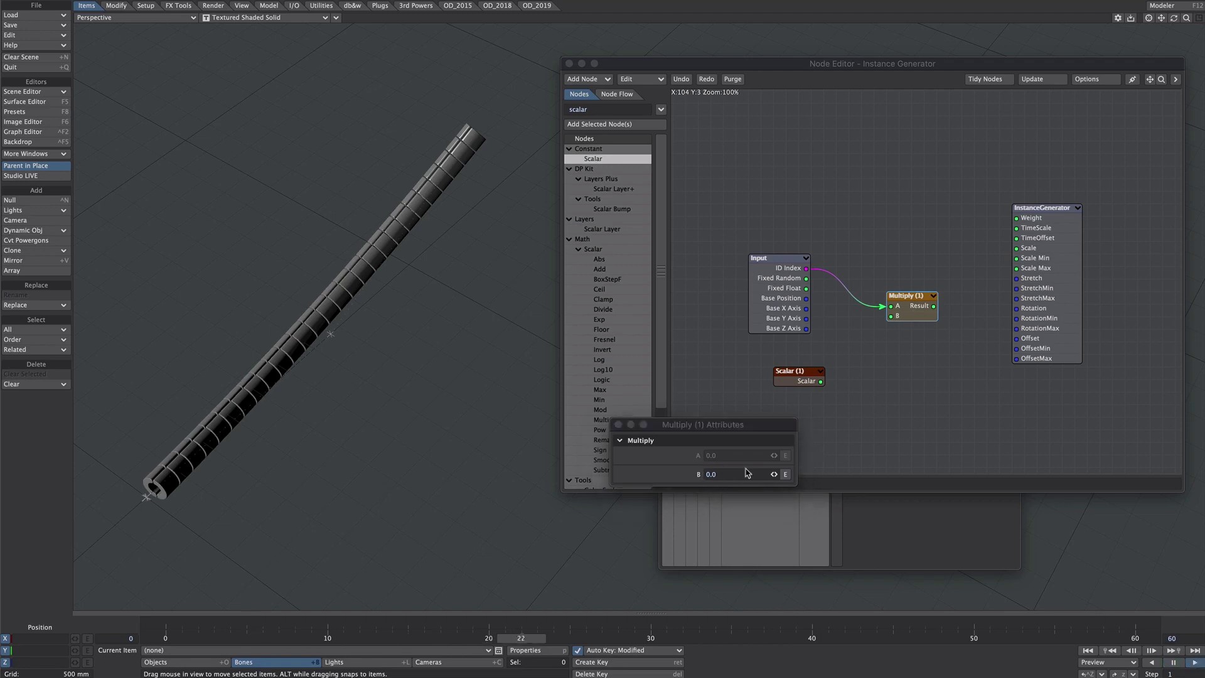
pyautogui.click(712, 474)
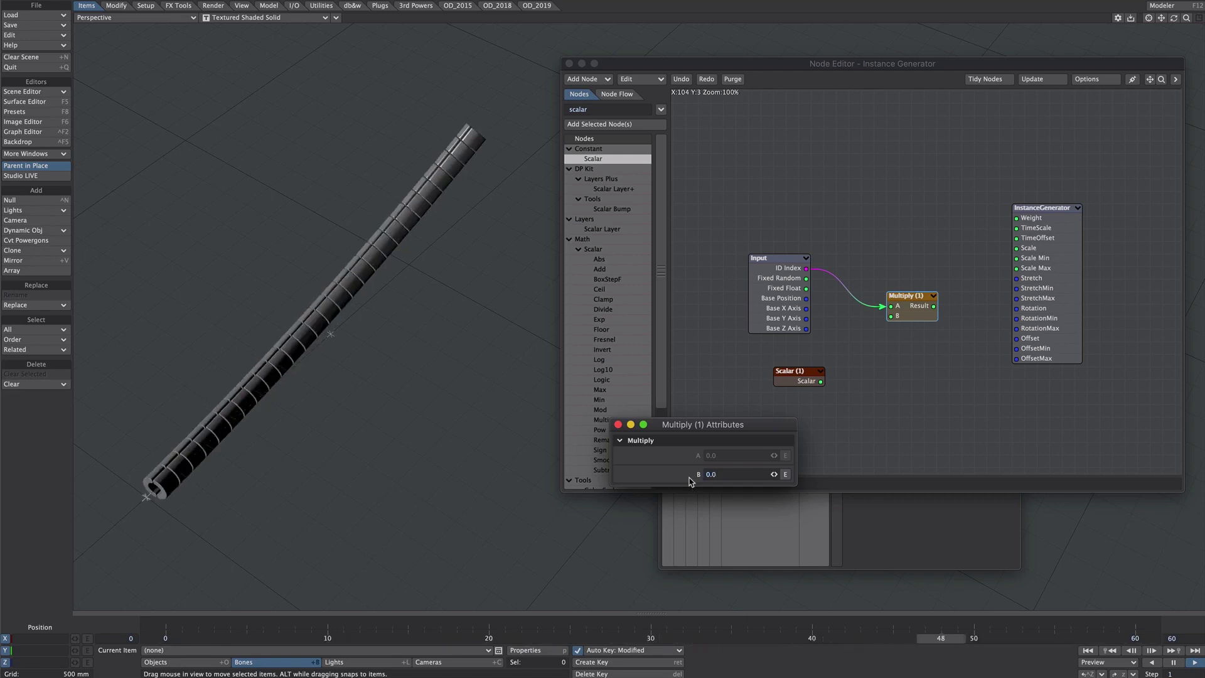
pyautogui.click(619, 424)
pyautogui.doubleClick(806, 380)
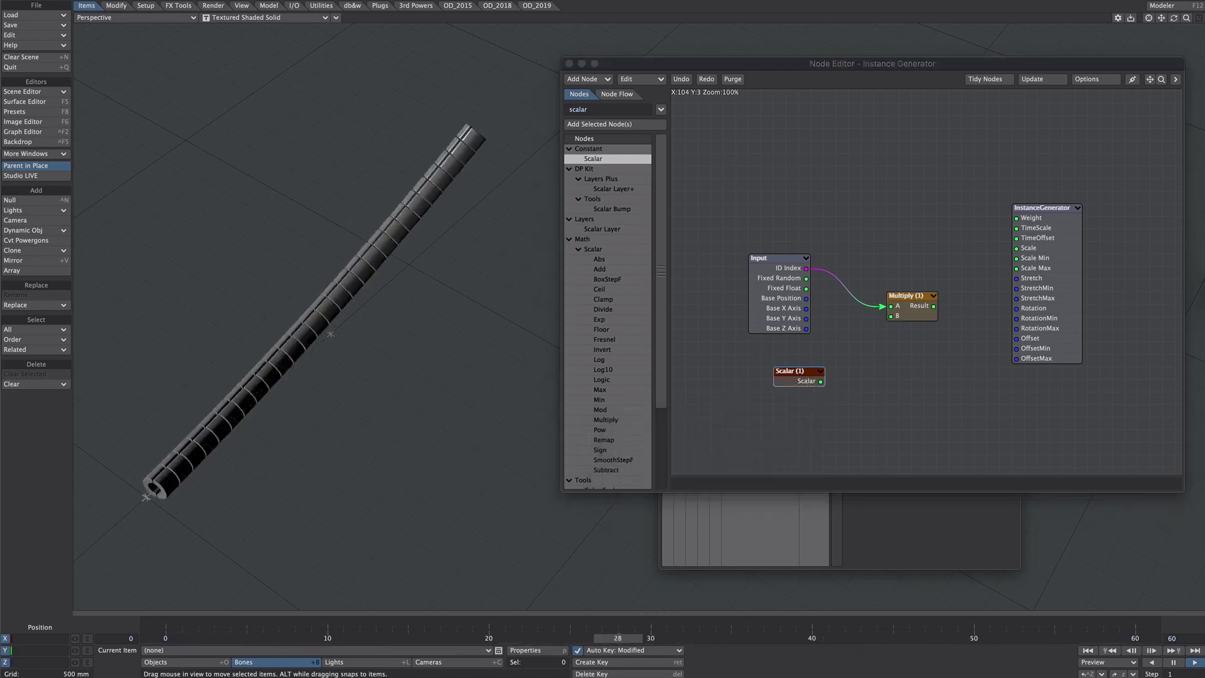
pyautogui.doubleClick(792, 372)
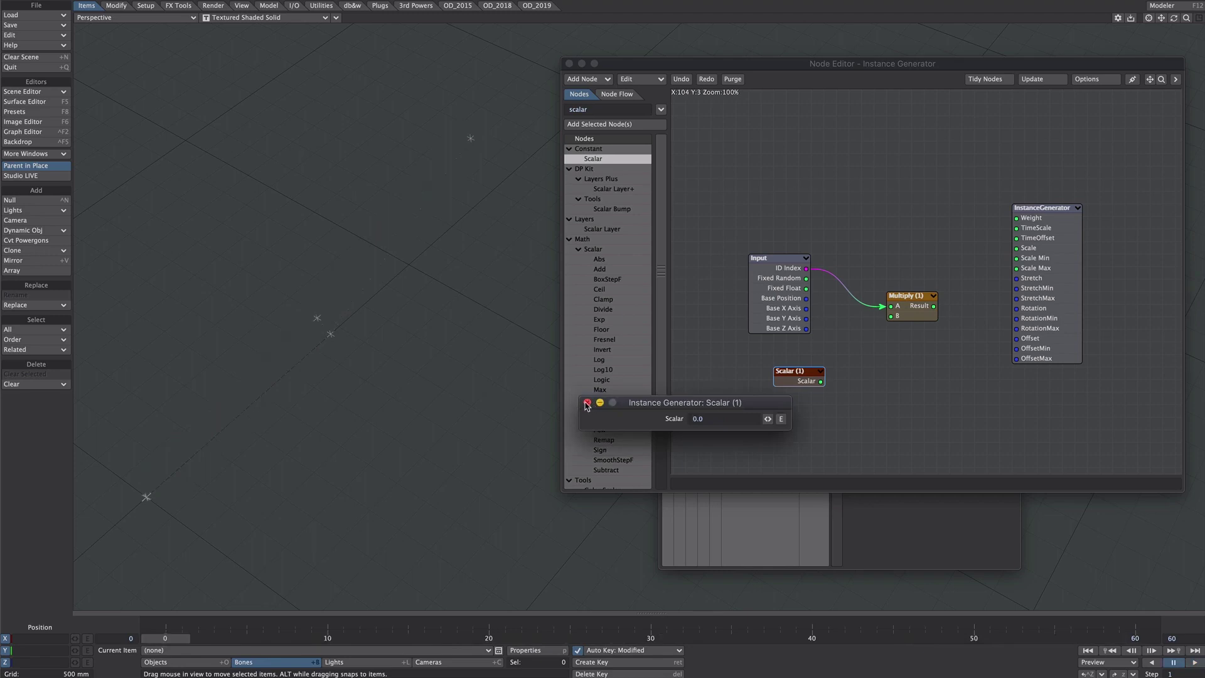
# Connect the Scalar node to Multiply input B and the Multiply result to TimeOffset, and play the animation.
pyautogui.click(586, 402)
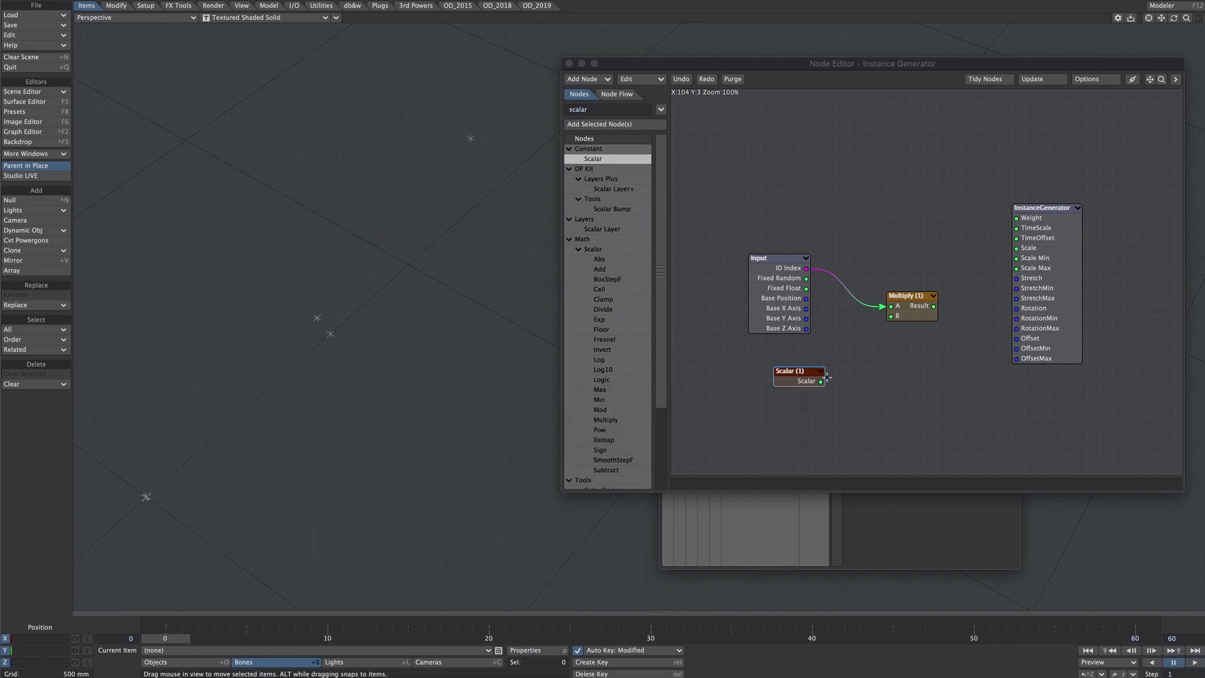
pyautogui.moveTo(821, 381); pyautogui.dragTo(1036, 243)
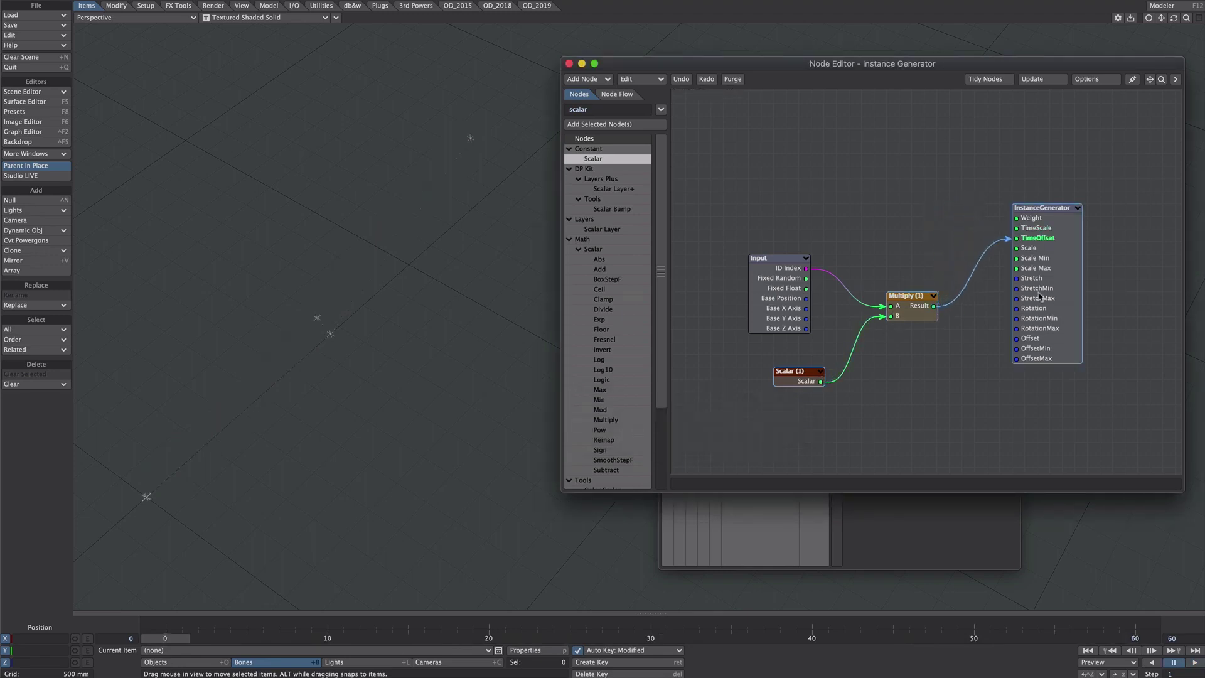
pyautogui.click(1194, 662)
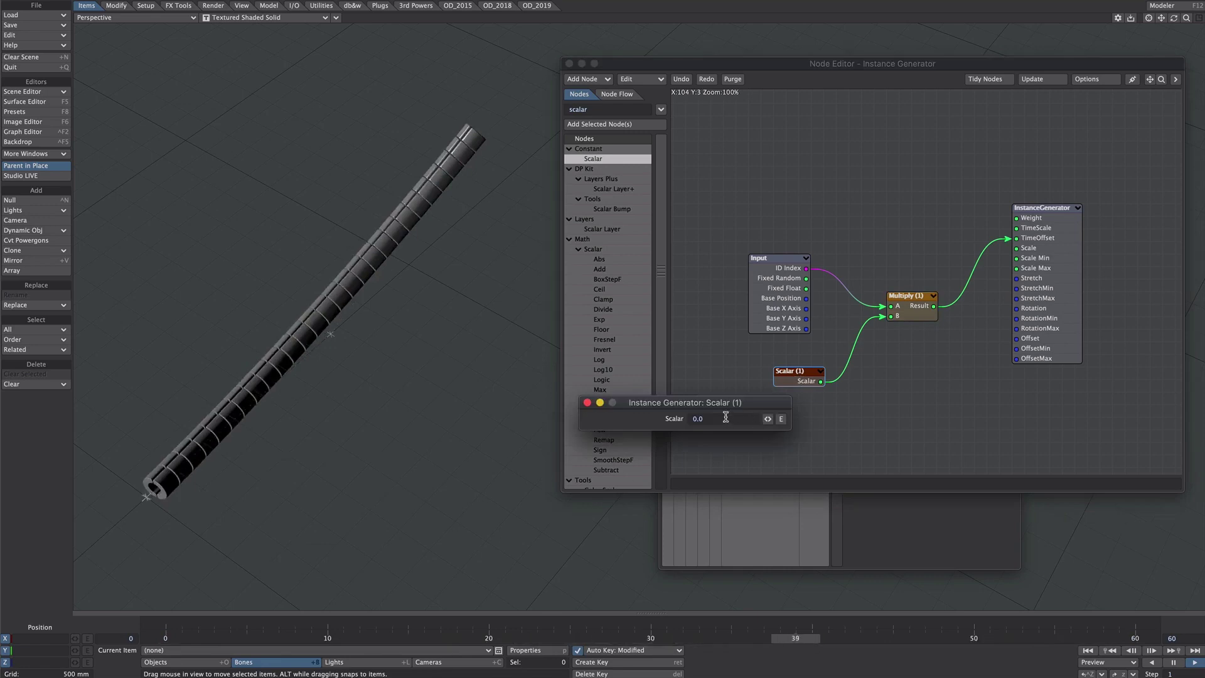
# Set the Scalar constant to -0.04 while the animation plays.
pyautogui.moveTo(768, 419); pyautogui.dragTo(519, 352)
pyautogui.moveTo(728, 418); pyautogui.dragTo(643, 408)
pyautogui.write('-0.2')
pyautogui.press('Return')
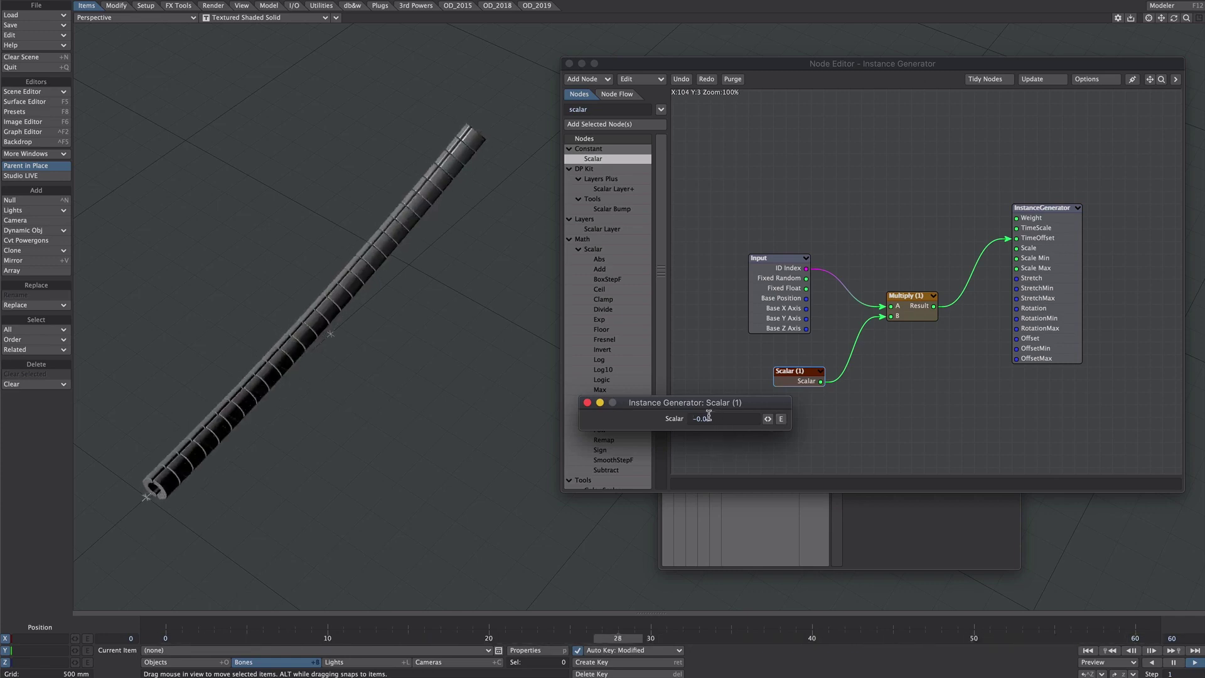
pyautogui.moveTo(707, 418); pyautogui.dragTo(721, 420)
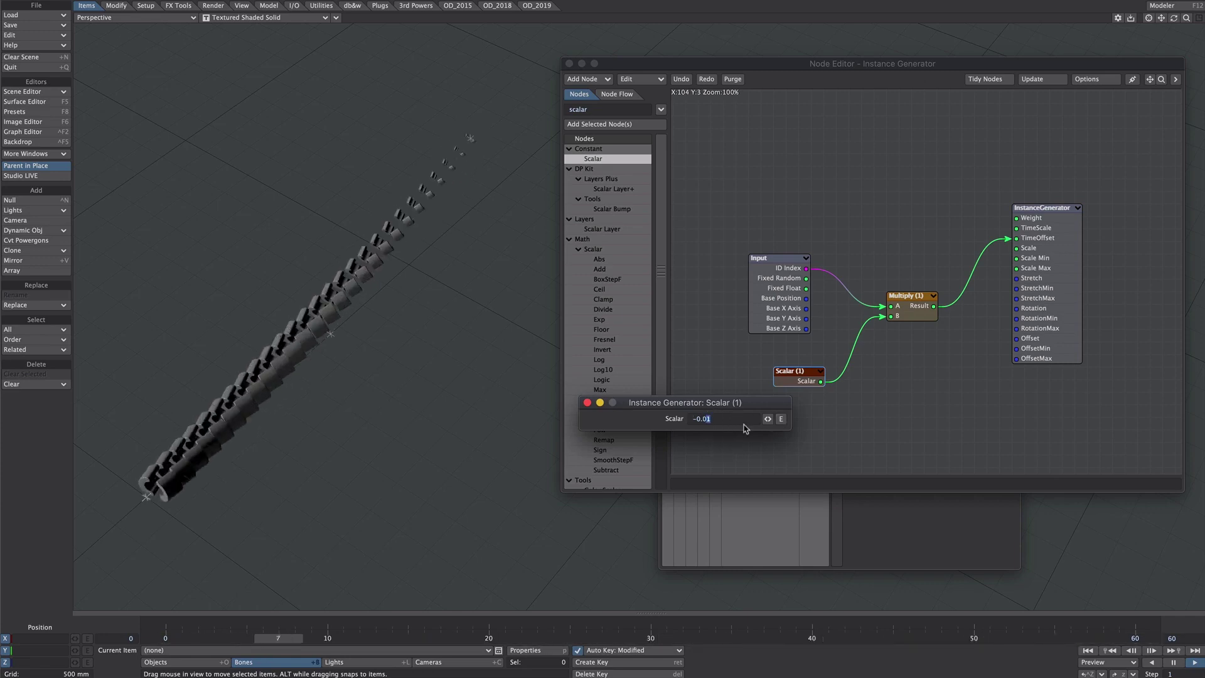
pyautogui.write('4')
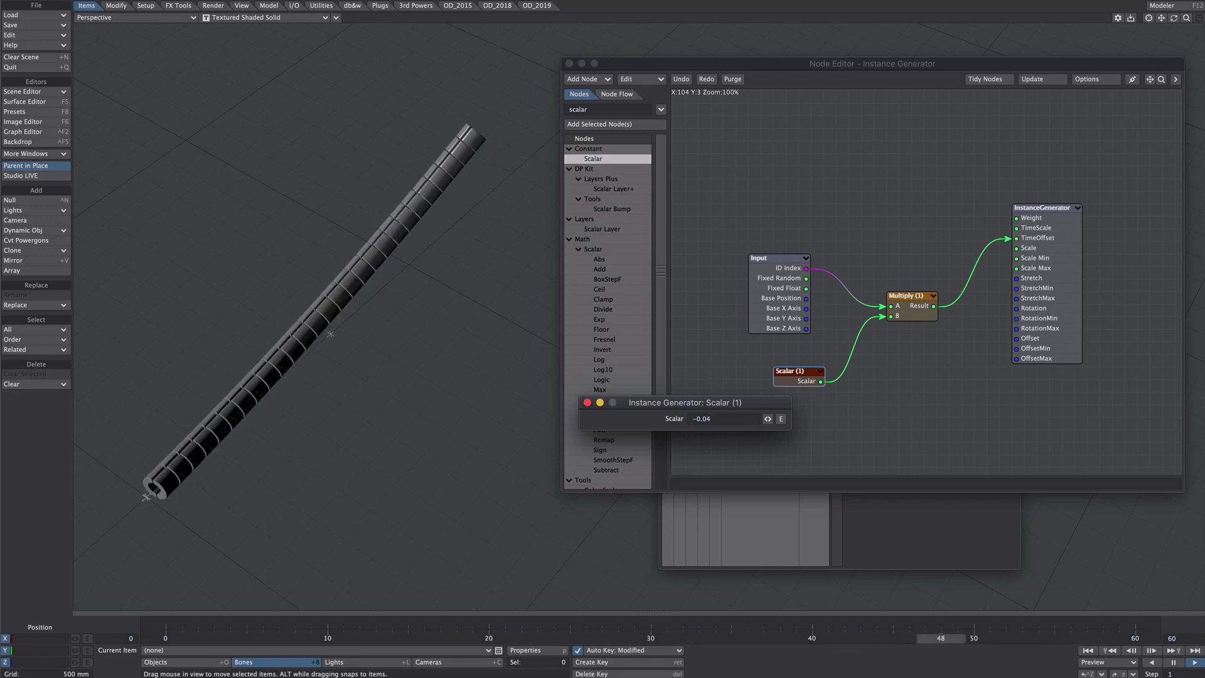
pyautogui.press('Return')
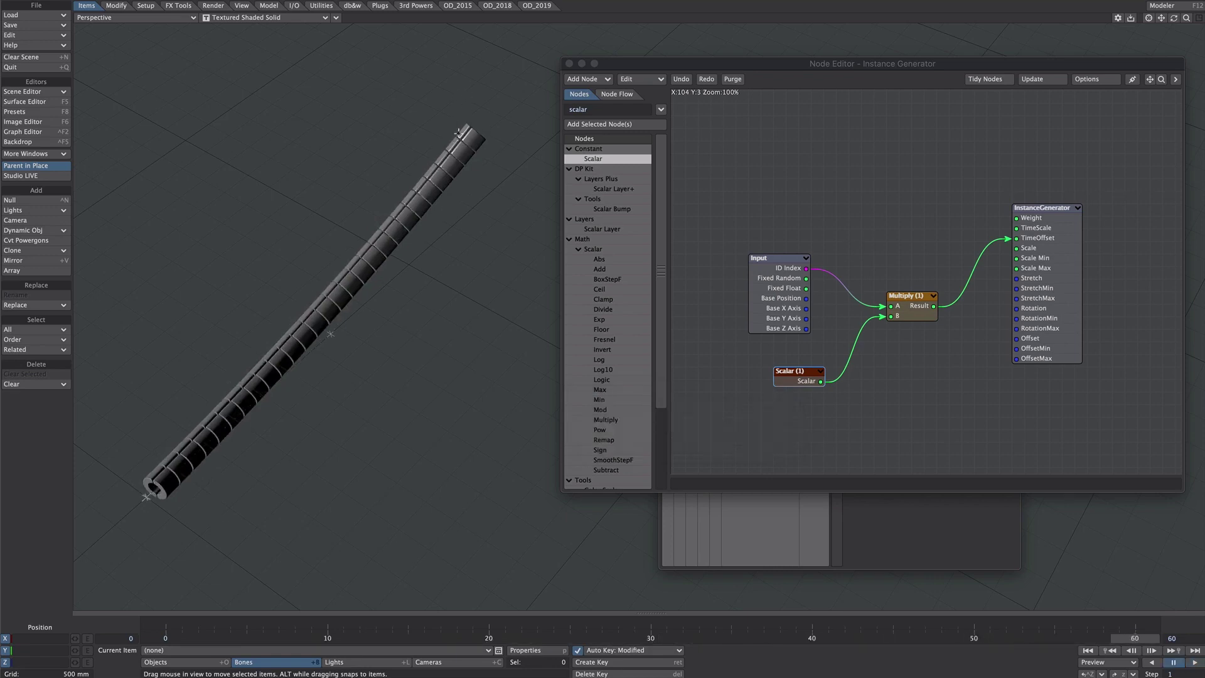
# Move the Input, Scalar and Multiply nodes up together and add a Gradient node below them.
pyautogui.moveTo(926, 219); pyautogui.dragTo(761, 415)
pyautogui.moveTo(800, 372); pyautogui.dragTo(762, 246)
pyautogui.click(841, 307)
pyautogui.doubleClick(590, 109)
pyautogui.write('grad')
pyautogui.press('Return')
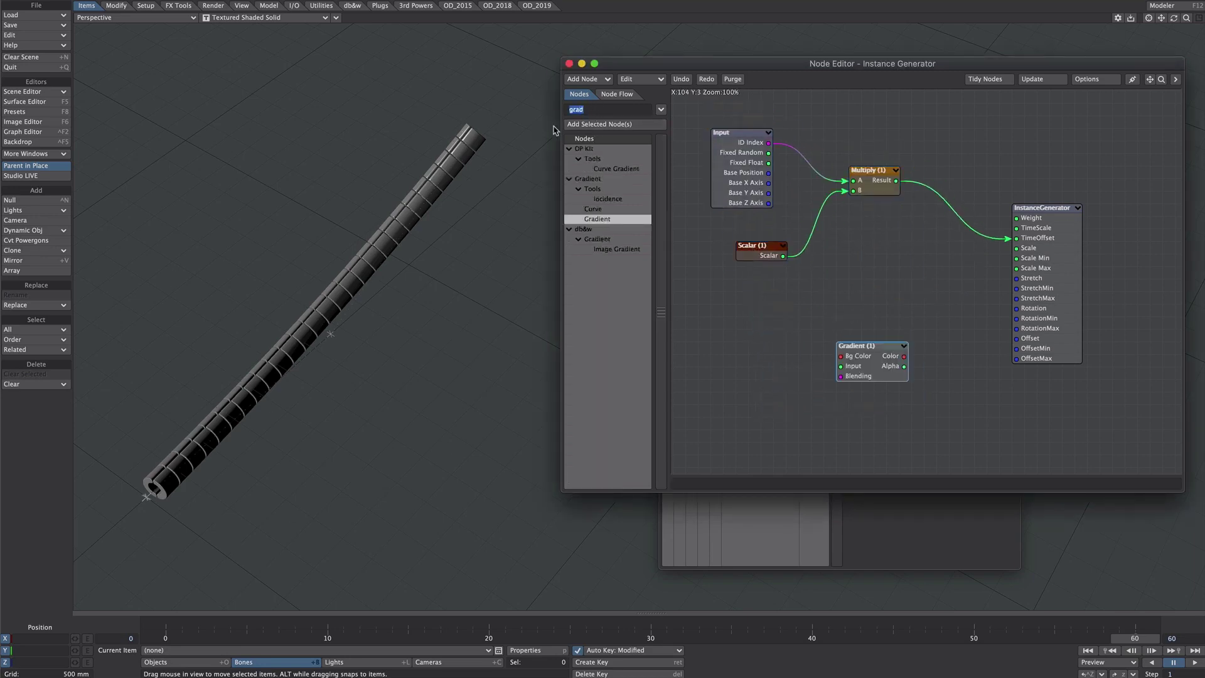
# Add a Make Vector node connected to the generator's Stretch input, and connect Fixed Float to the Gradient's Input.
pyautogui.write('make')
pyautogui.press('Return')
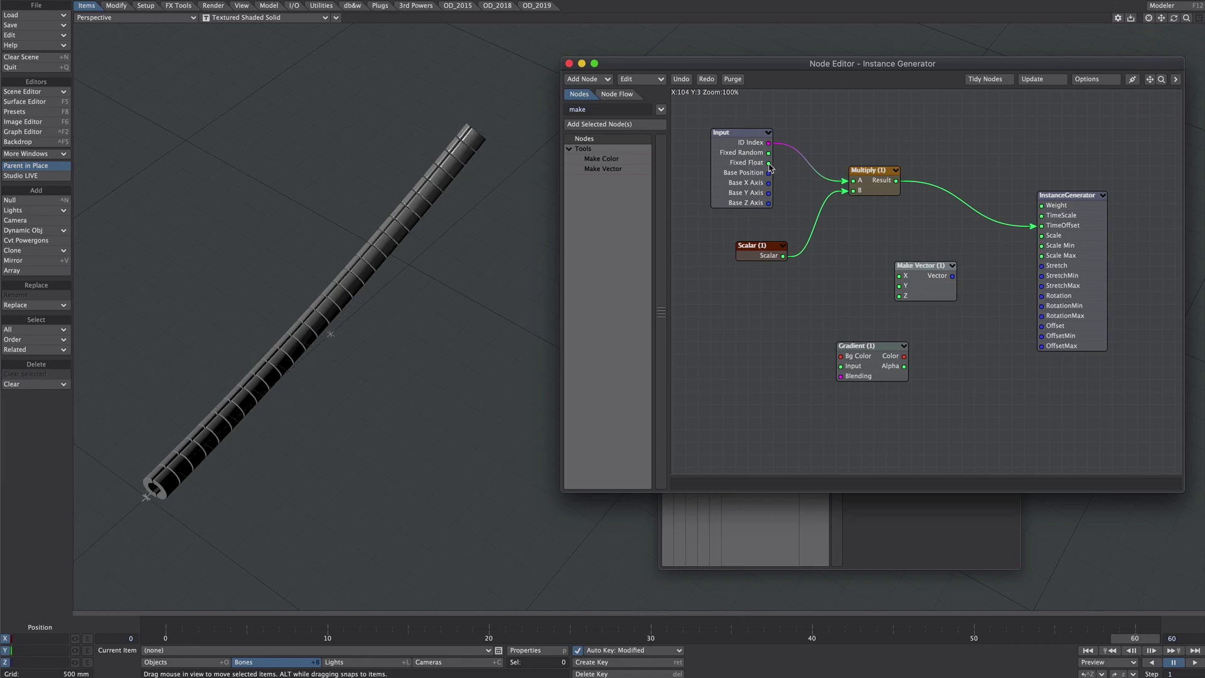
pyautogui.moveTo(768, 163); pyautogui.dragTo(793, 346)
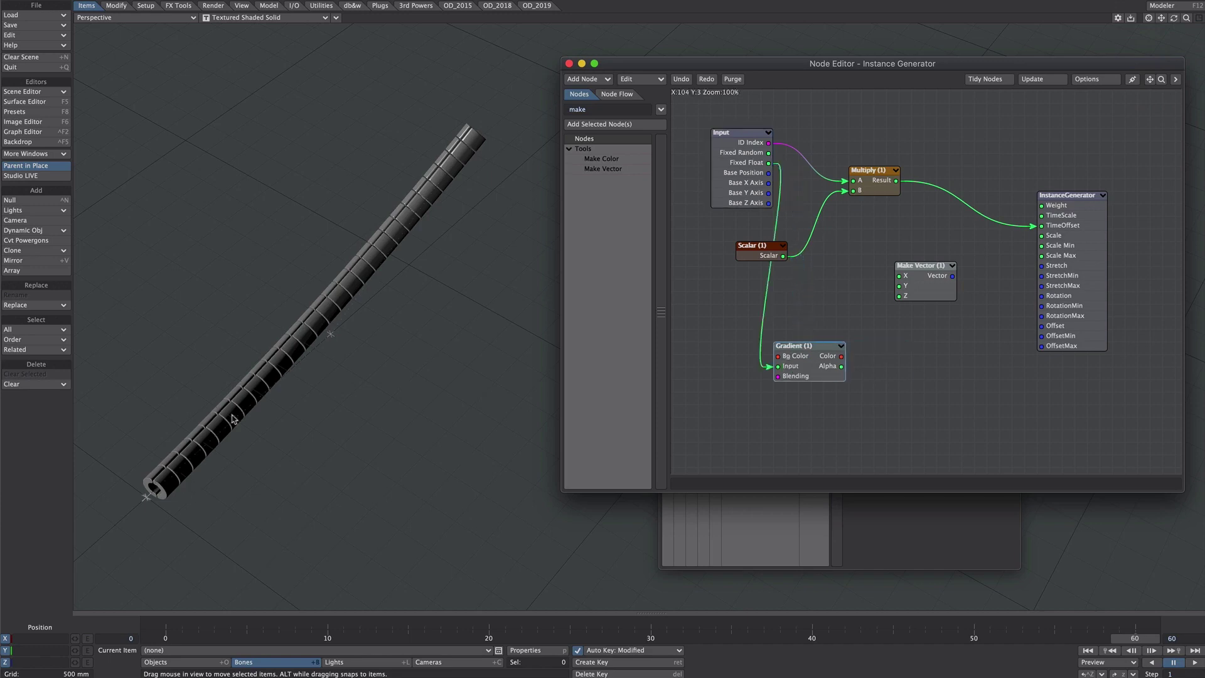
pyautogui.moveTo(952, 277); pyautogui.dragTo(1042, 266)
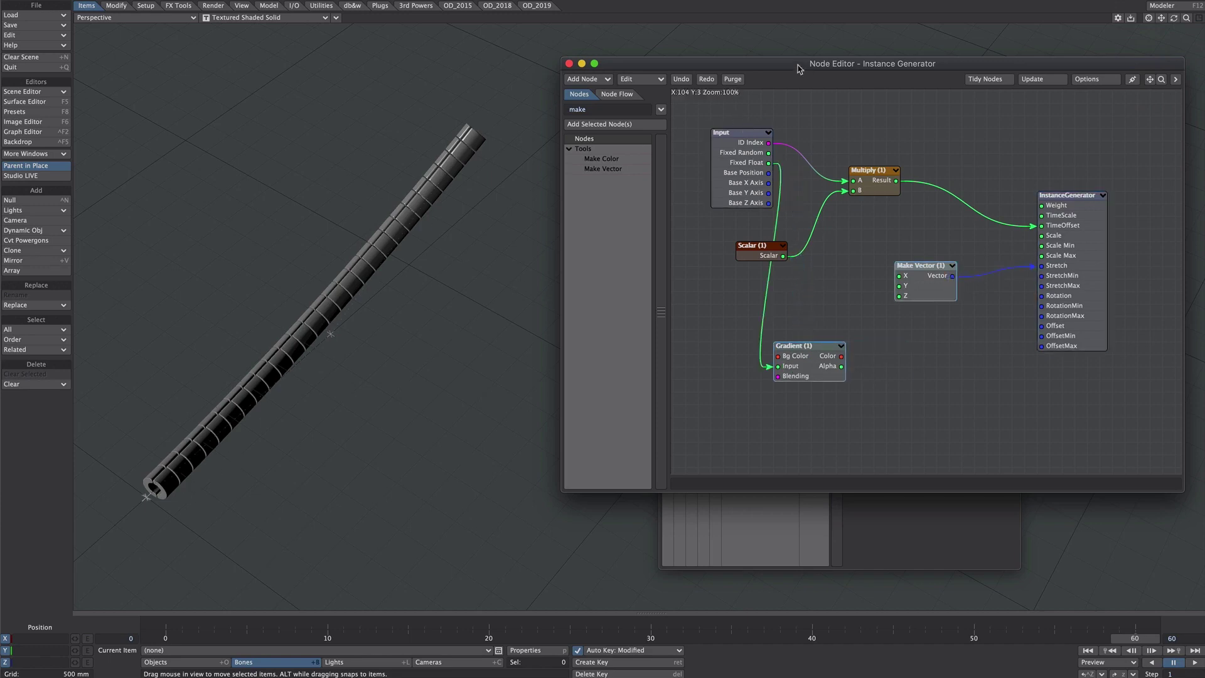
# Set the Stretch mode of the LINKS instances to Uniform in the Instance Generator properties.
pyautogui.click(882, 526)
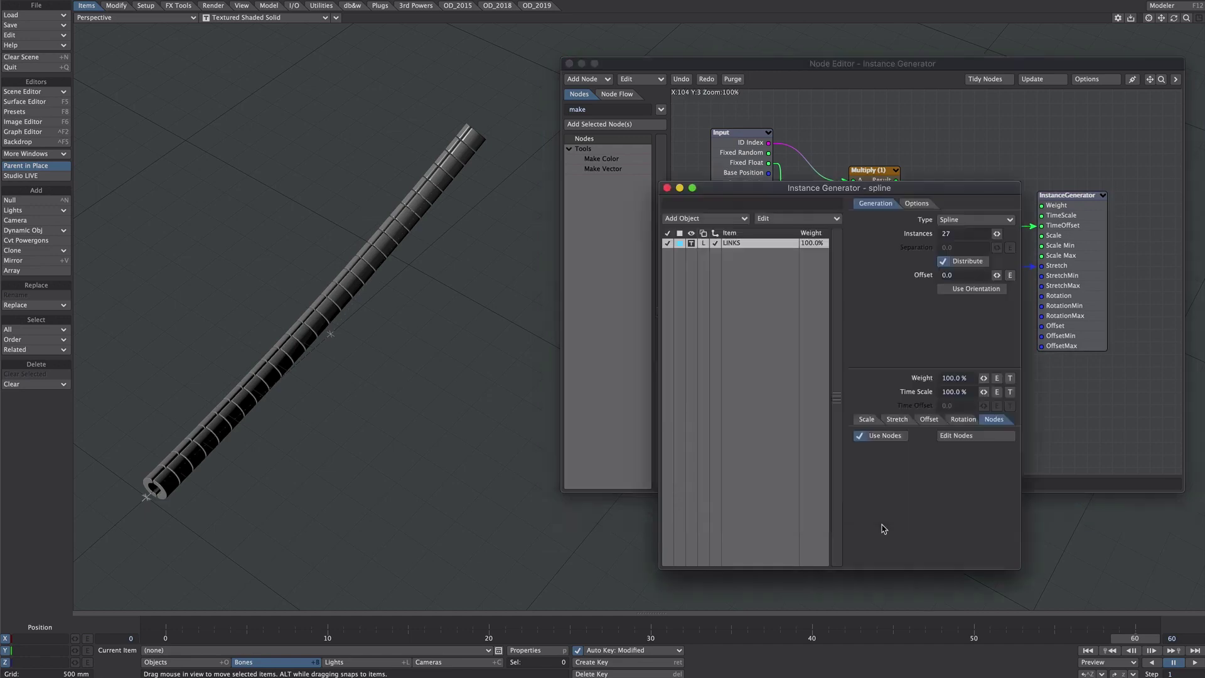
pyautogui.click(898, 419)
pyautogui.click(953, 435)
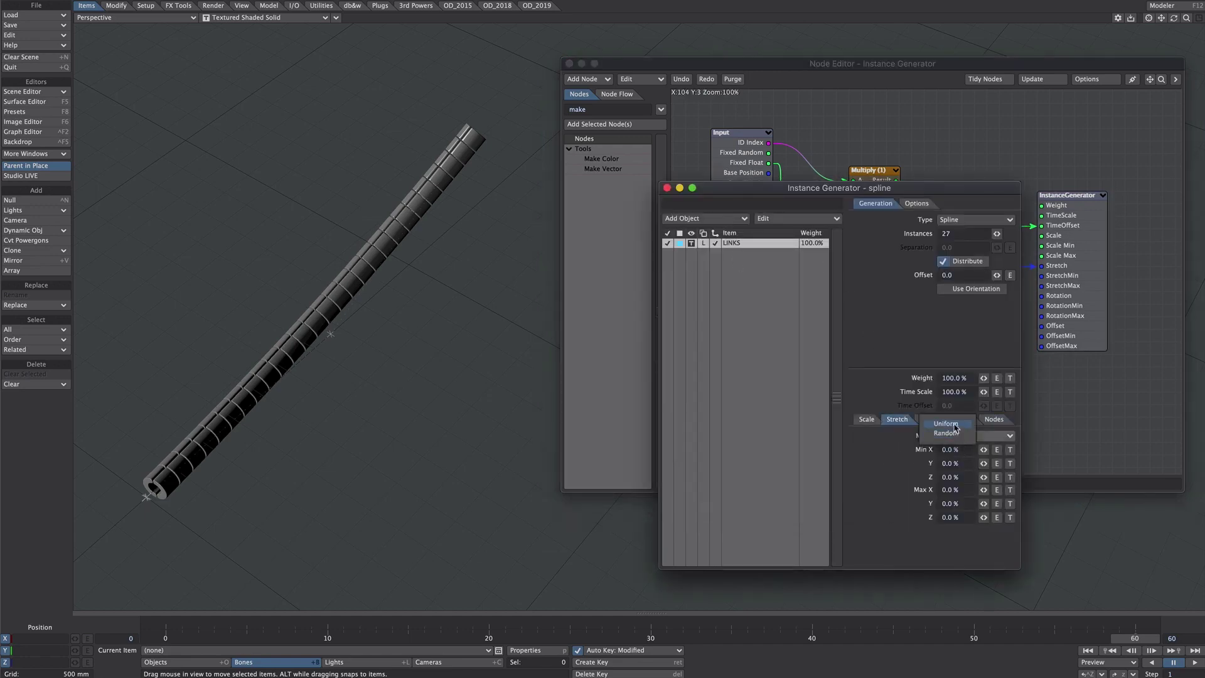
pyautogui.click(955, 425)
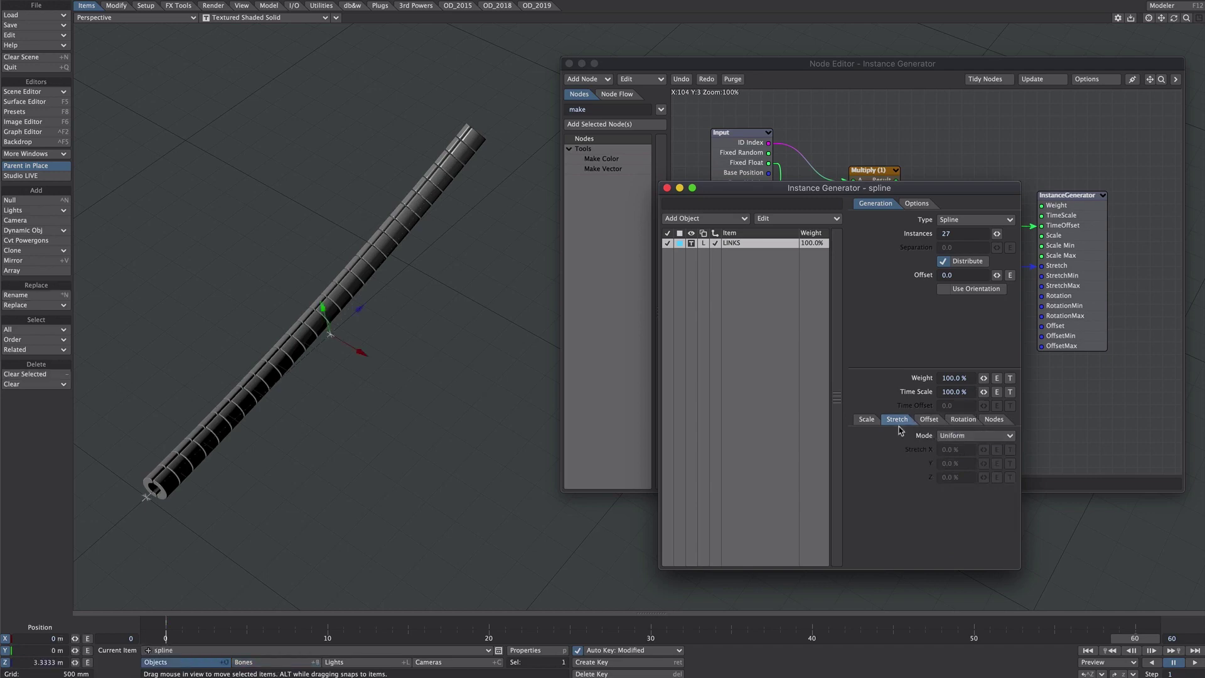
pyautogui.click(953, 436)
pyautogui.click(955, 450)
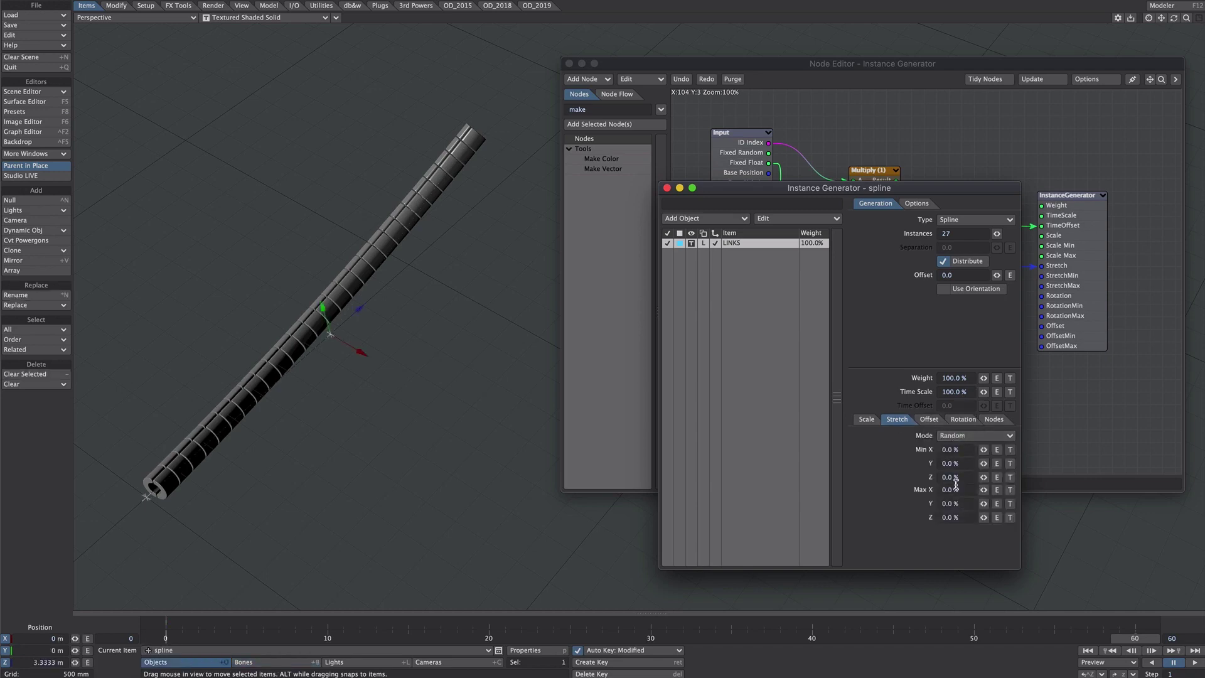
pyautogui.click(952, 437)
pyautogui.click(955, 425)
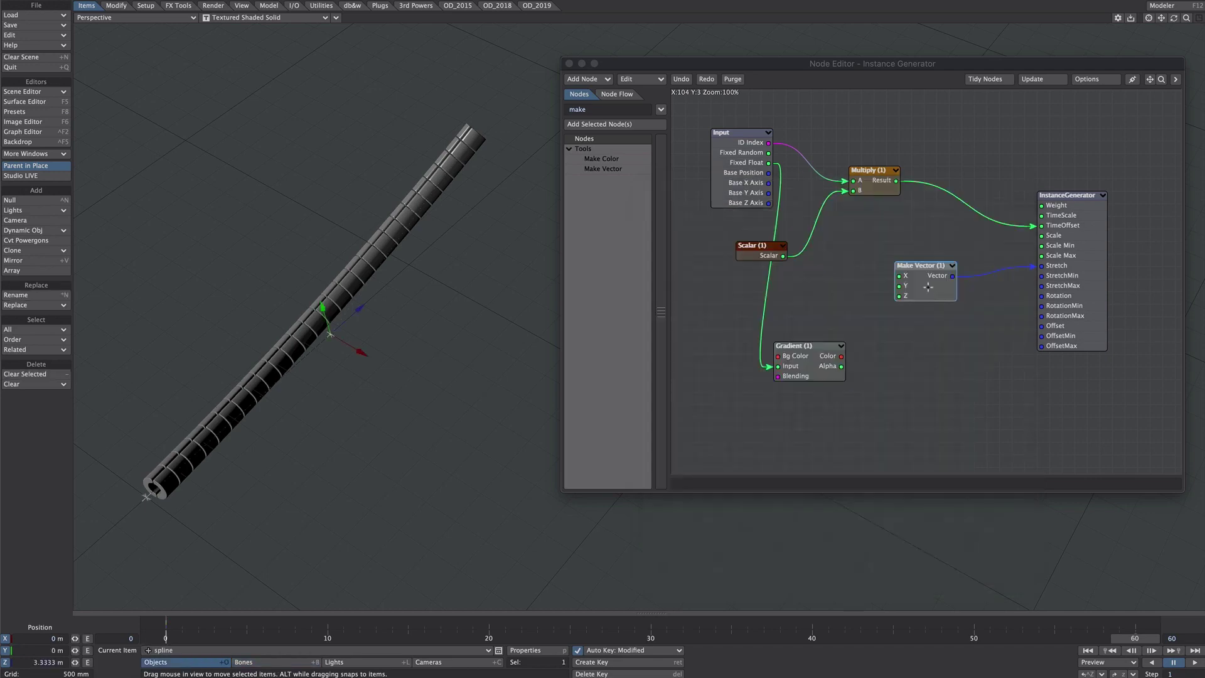
# Check the Make Vector settings and connect the Gradient's Alpha output to the Make Vector X and Y inputs.
pyautogui.doubleClick(929, 287)
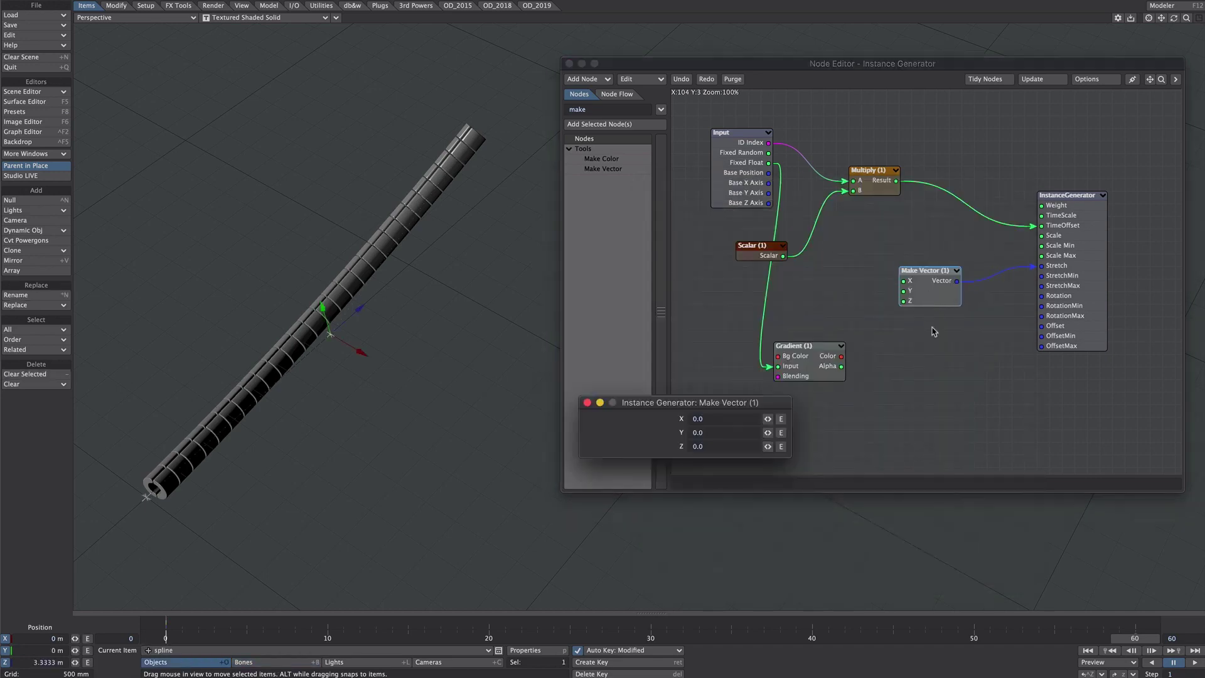
pyautogui.click(588, 402)
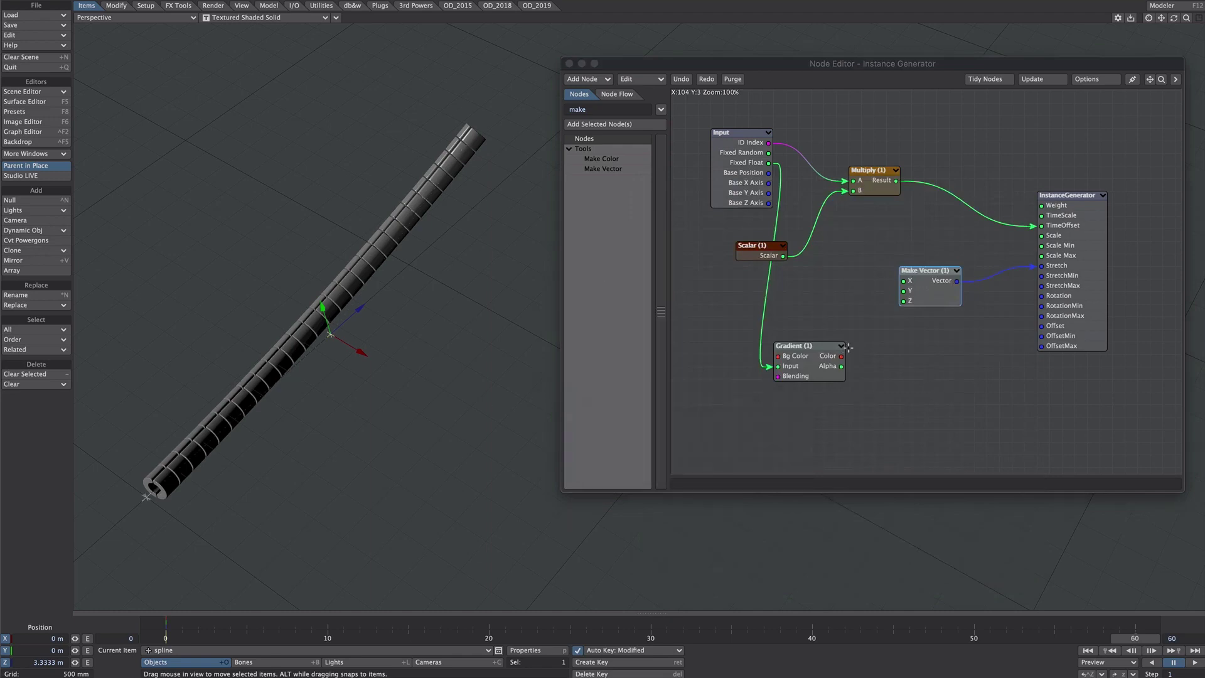
pyautogui.moveTo(849, 347); pyautogui.dragTo(903, 281)
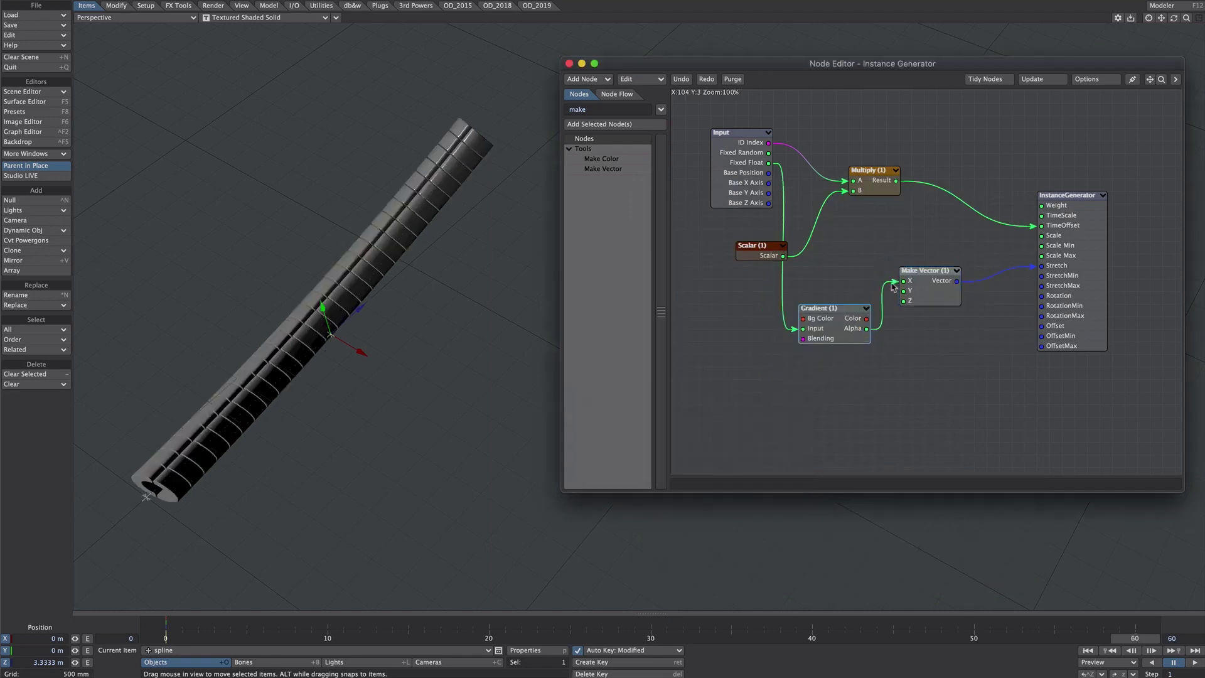
pyautogui.moveTo(867, 328); pyautogui.dragTo(904, 291)
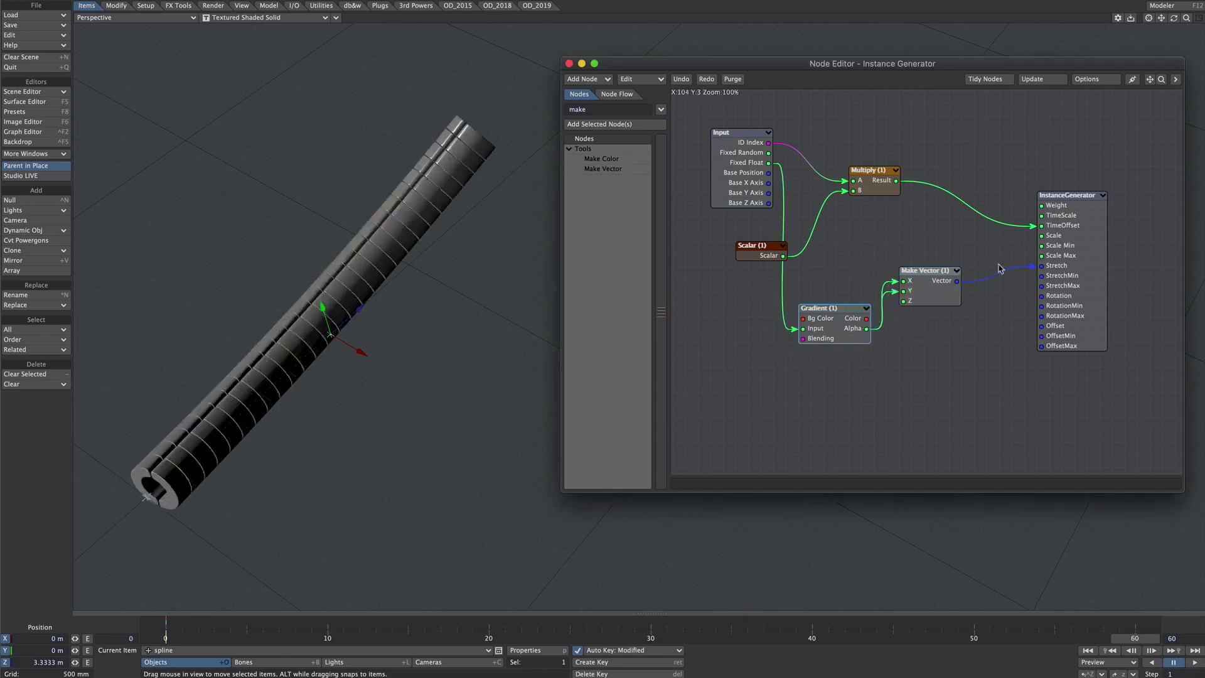
# Set the Gradient's first key to 0% alpha and add a second key at position 1.0 with -55.5% alpha.
pyautogui.doubleClick(840, 331)
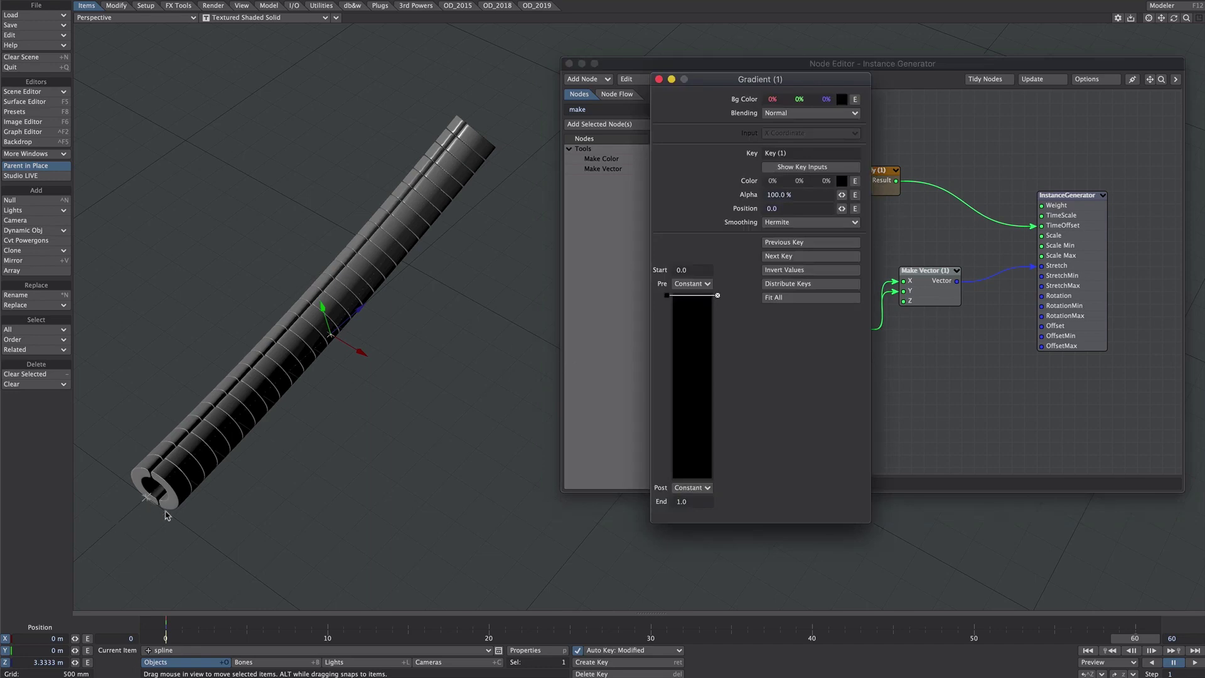
pyautogui.click(791, 198)
pyautogui.write('0')
pyautogui.press('Tab')
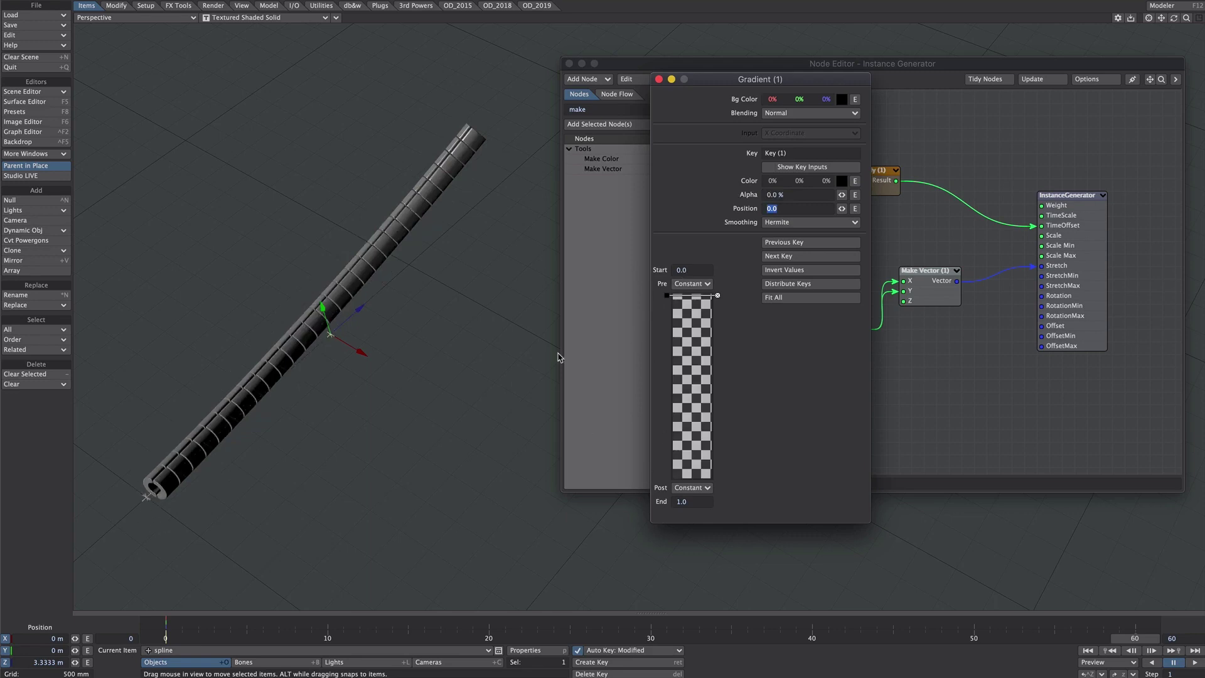
pyautogui.moveTo(689, 461); pyautogui.dragTo(690, 478)
pyautogui.moveTo(842, 195); pyautogui.dragTo(839, 195)
pyautogui.keyDown('alt'); pyautogui.moveTo(402, 282); pyautogui.dragTo(397, 254); pyautogui.keyUp('alt')
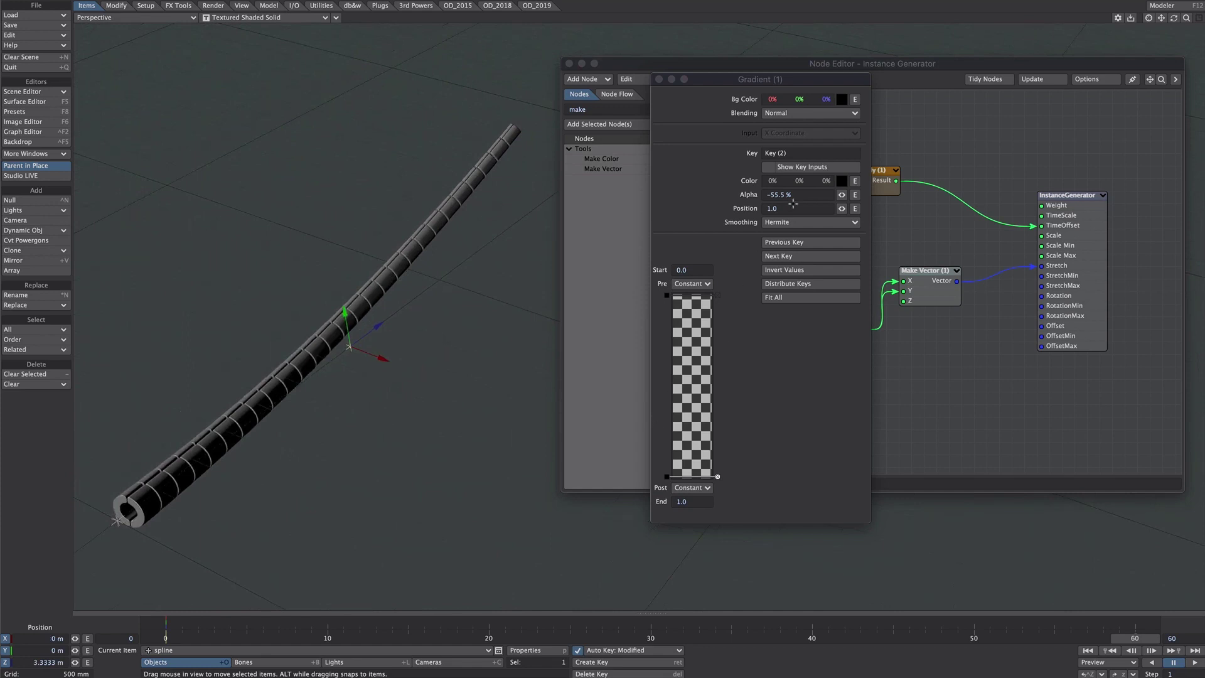
pyautogui.click(659, 79)
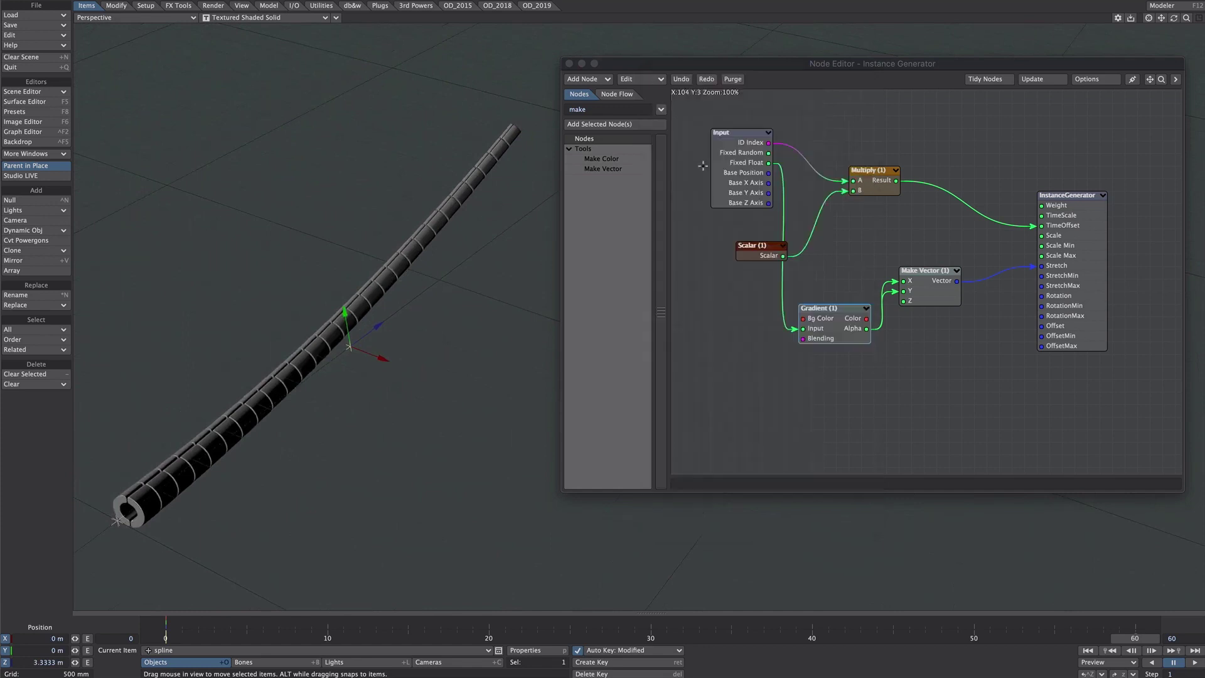
# Give the LINKS instances a random bank rotation from -45° minimum to 45° maximum.
pyautogui.moveTo(867, 328)
pyautogui.mouseDown()
pyautogui.moveTo(903, 300)
pyautogui.moveTo(885, 314)
pyautogui.mouseUp()
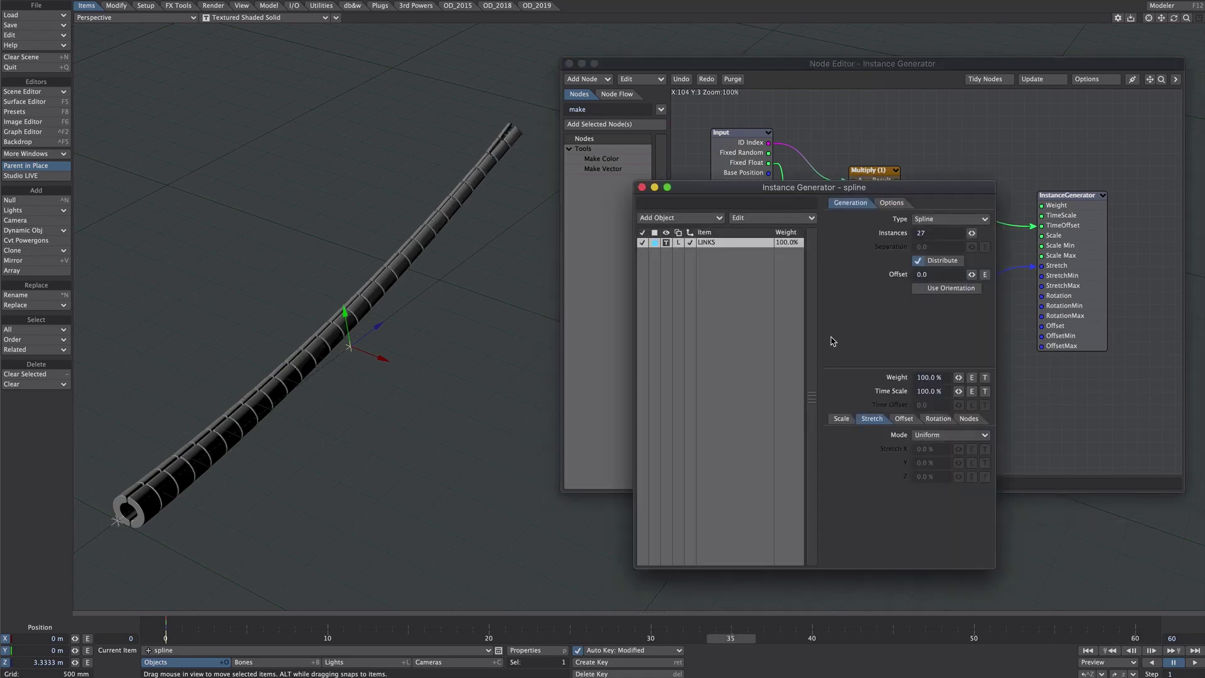
pyautogui.click(935, 419)
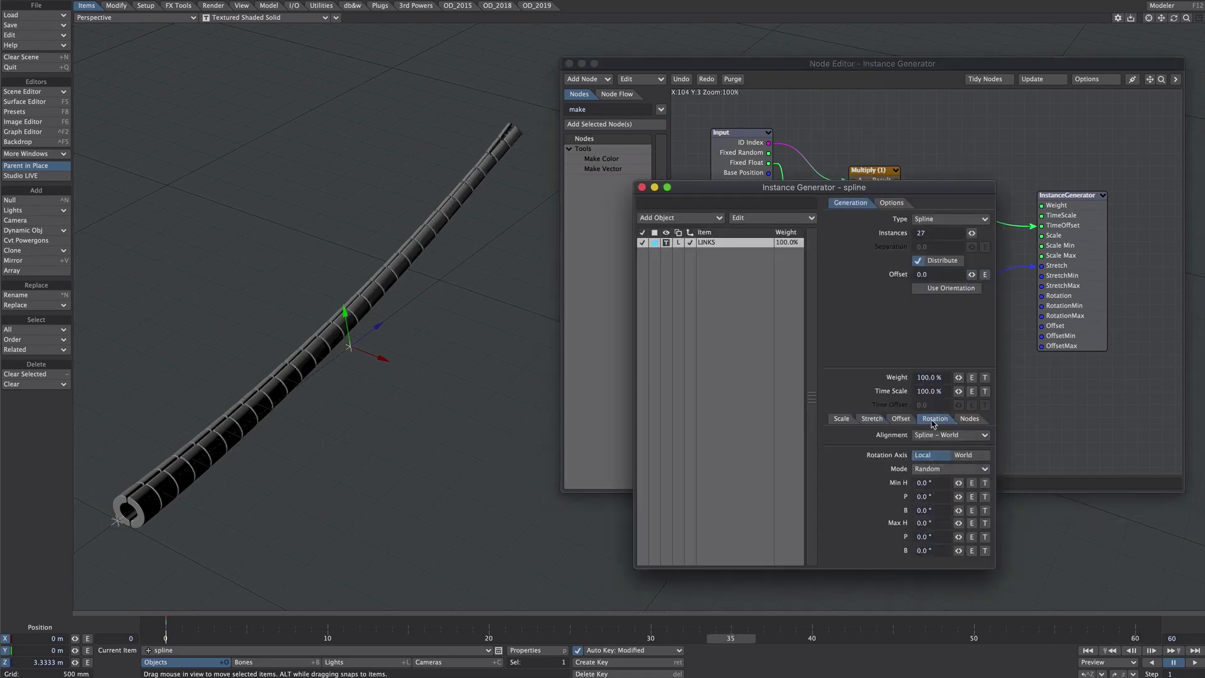
pyautogui.click(934, 511)
pyautogui.write('-45')
pyautogui.press('Tab')
pyautogui.press('Tab')
pyautogui.press('Tab')
pyautogui.write('45')
pyautogui.press('Return')
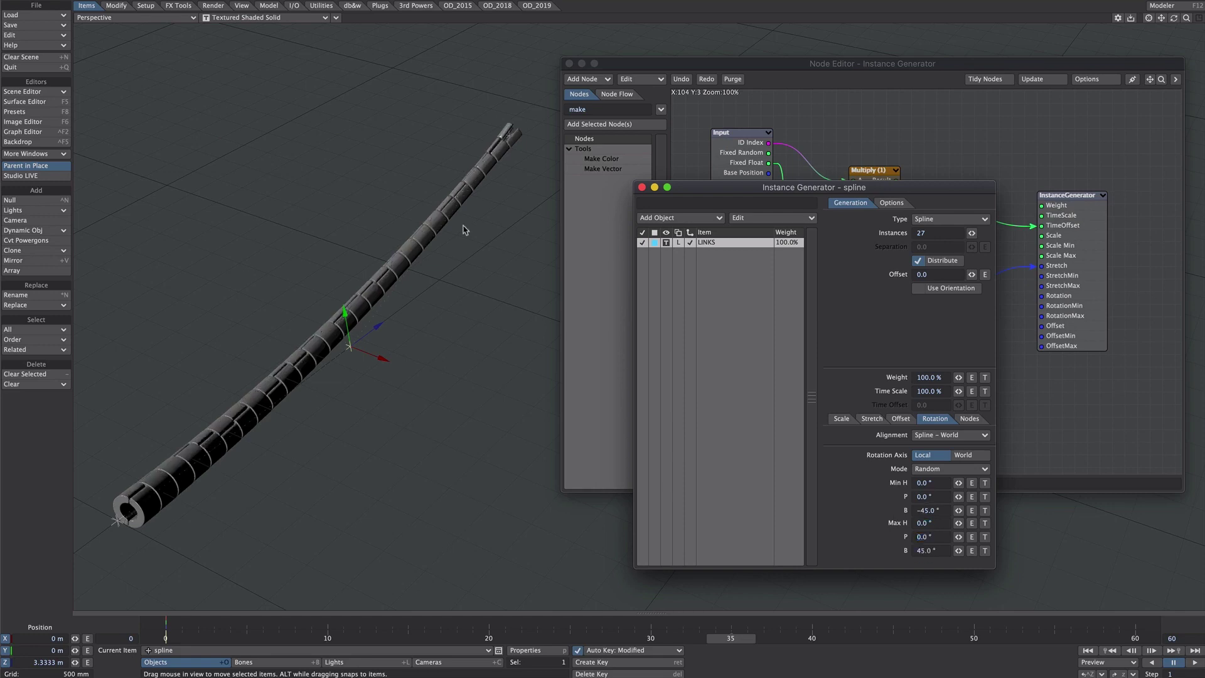
pyautogui.click(841, 419)
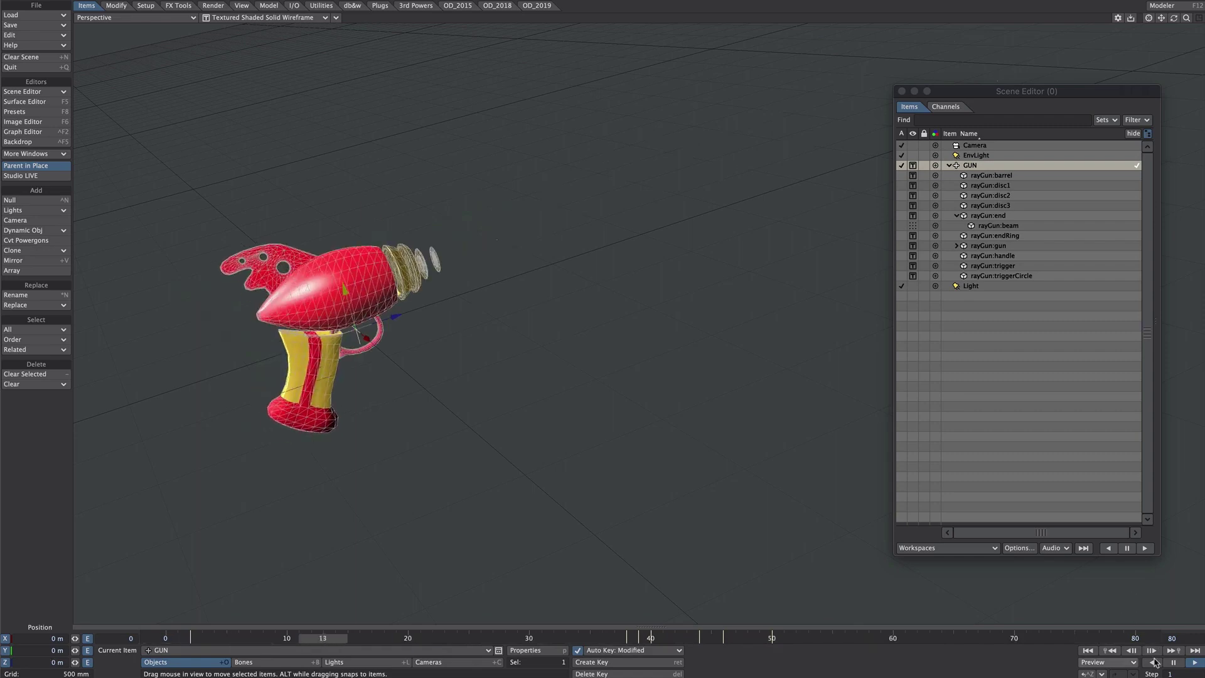
# Play the ray gun animation with rayGun:barrel through rayGun:triggerCircle selected, and open ShiftKeys+ beside the Scene Editor.
pyautogui.moveTo(981, 176); pyautogui.dragTo(979, 275)
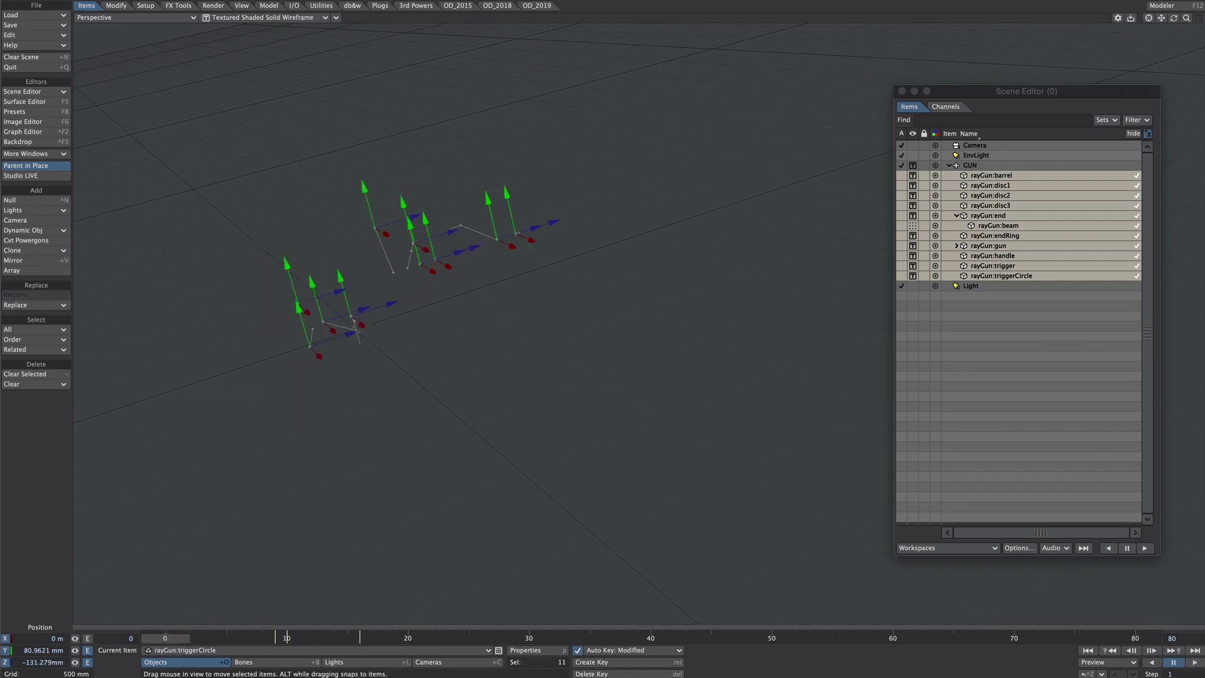
pyautogui.click(1195, 662)
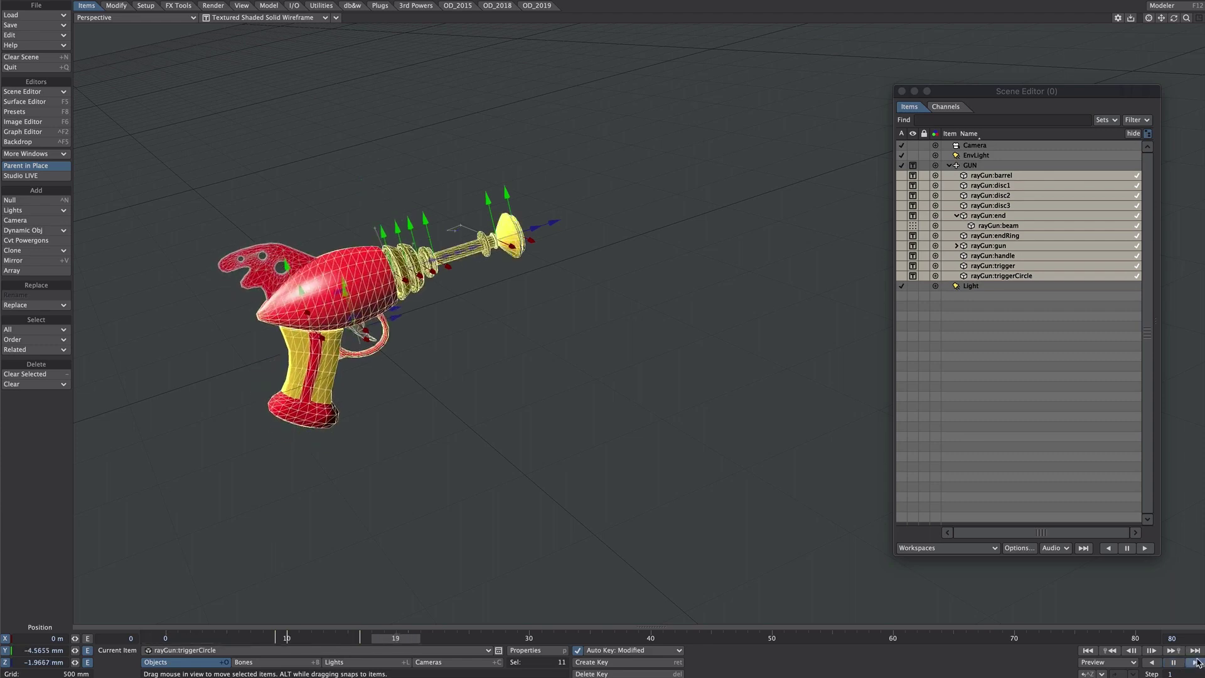
pyautogui.click(1174, 662)
pyautogui.hotkey('shift', 'k')
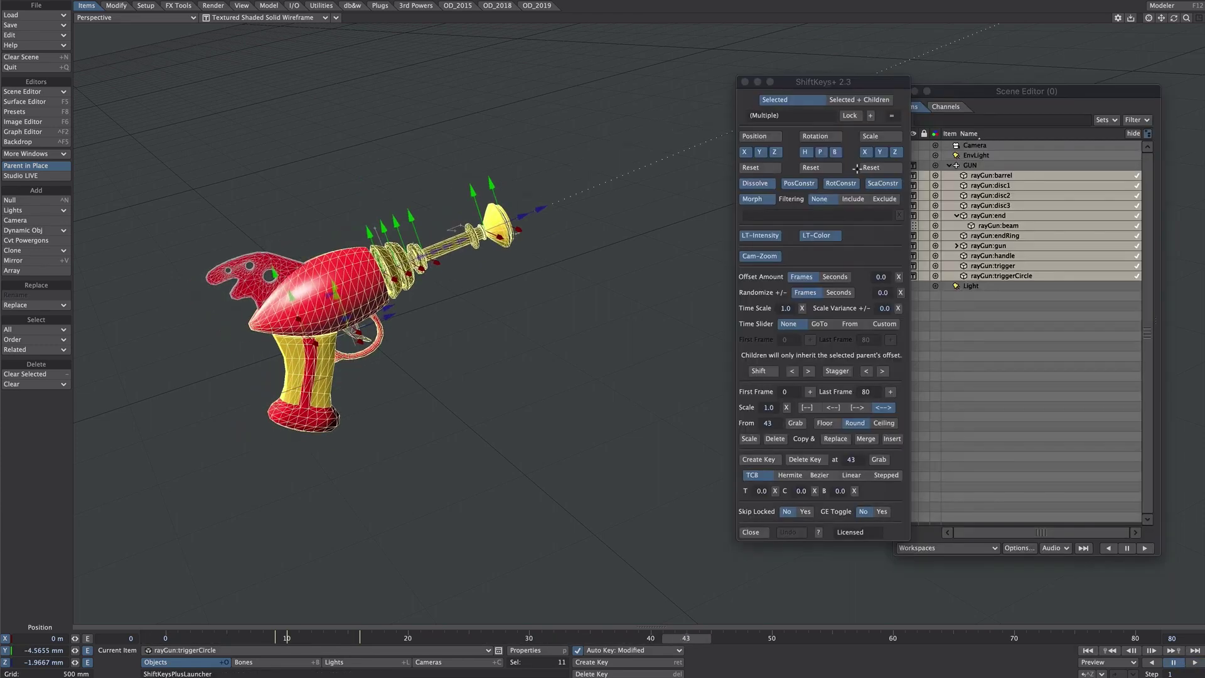
pyautogui.moveTo(833, 92); pyautogui.dragTo(725, 93)
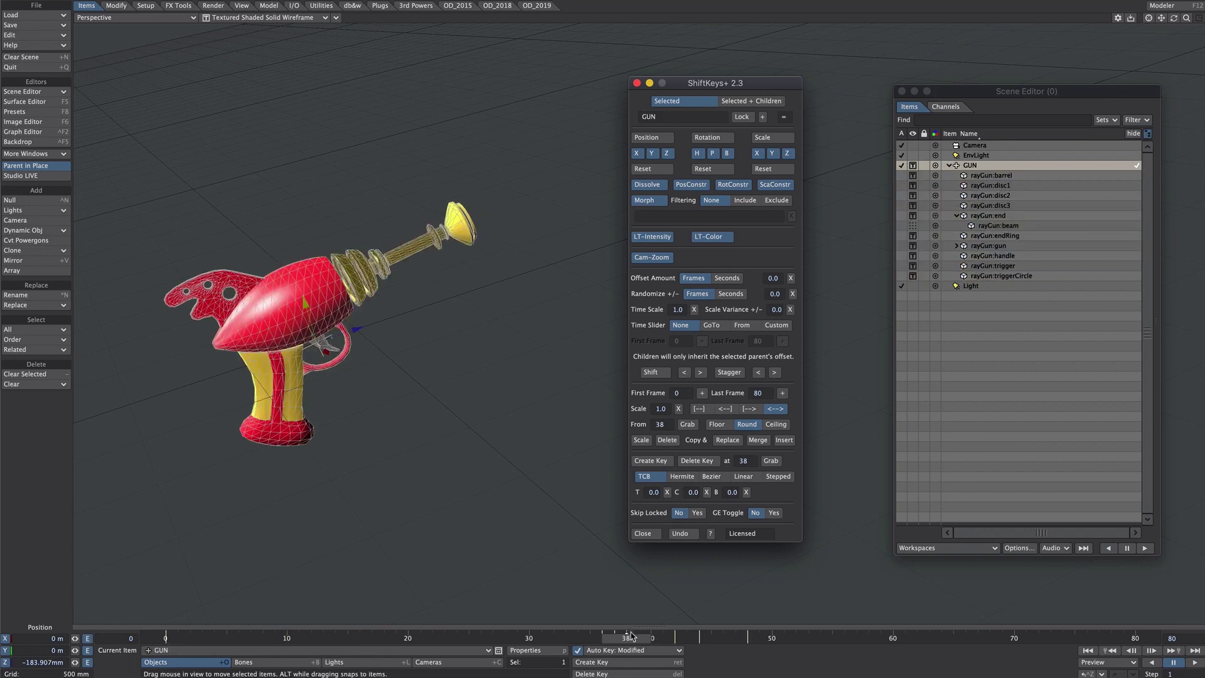
# Go to frame 32, set the ShiftKeys+ Time Slider option to From, and shift the GUN item's keys forward in time.
pyautogui.moveTo(631, 636); pyautogui.dragTo(552, 637)
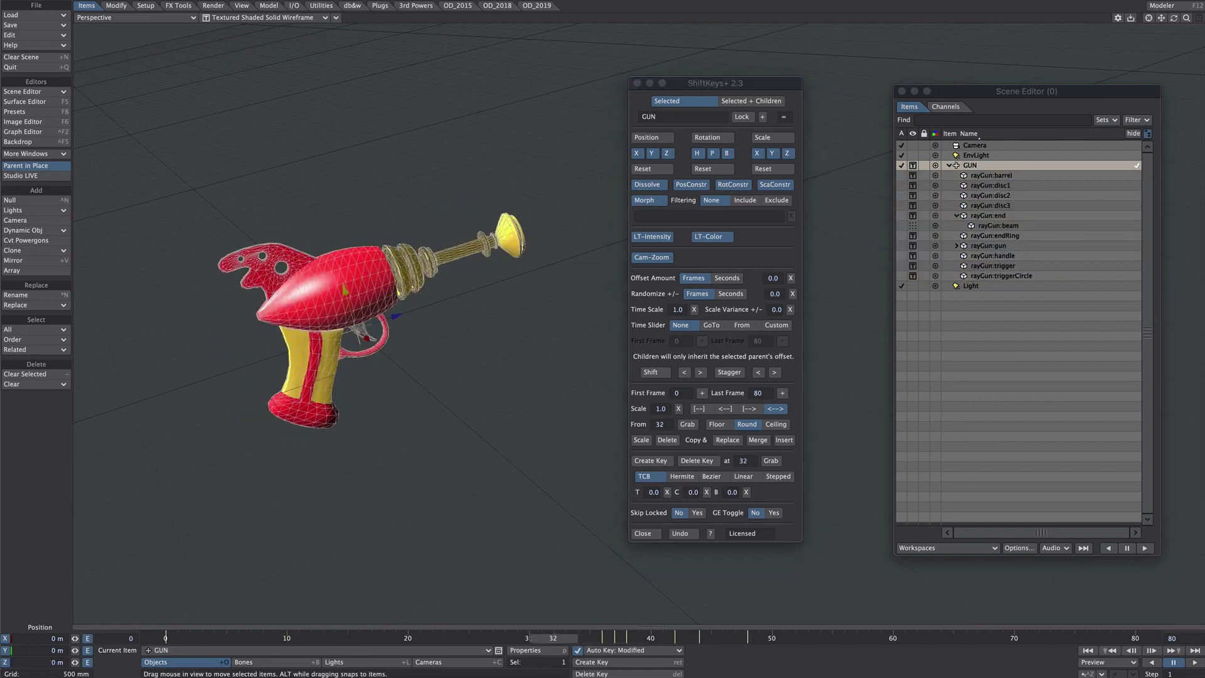
pyautogui.click(753, 327)
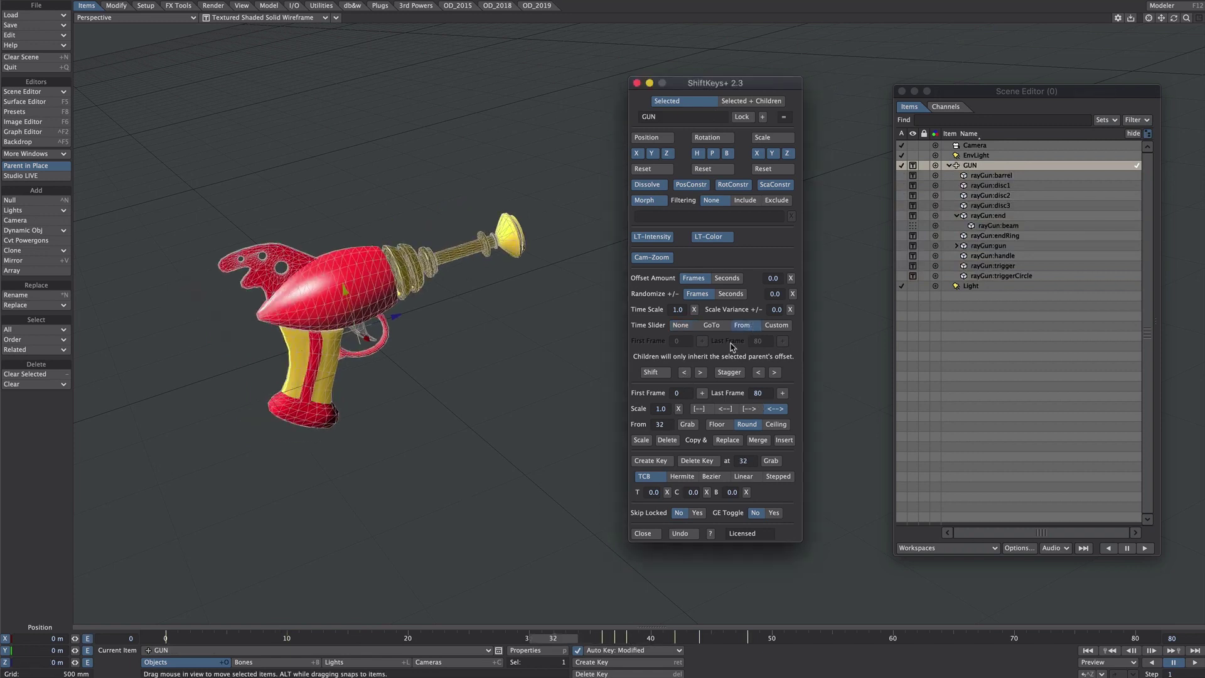
pyautogui.click(701, 373)
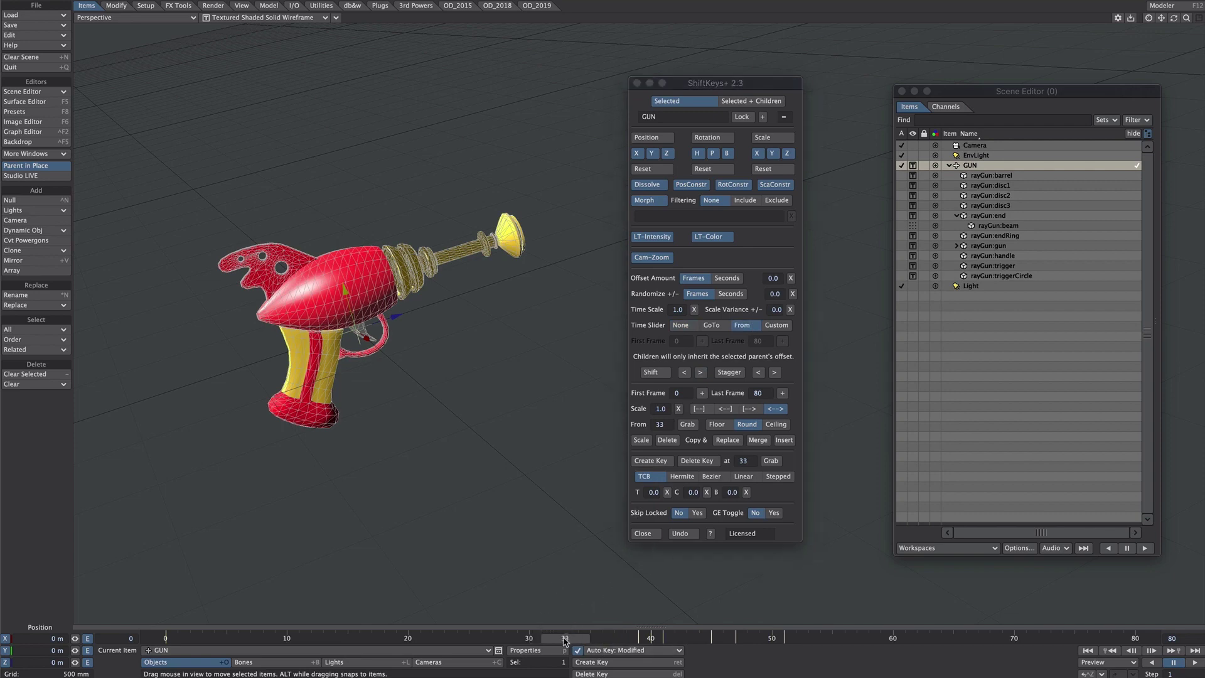
# Hide GUN and all of its child items through rayGun:triggerCircle in the viewport.
pyautogui.moveTo(565, 637)
pyautogui.mouseDown()
pyautogui.moveTo(808, 638)
pyautogui.moveTo(565, 638)
pyautogui.mouseUp()
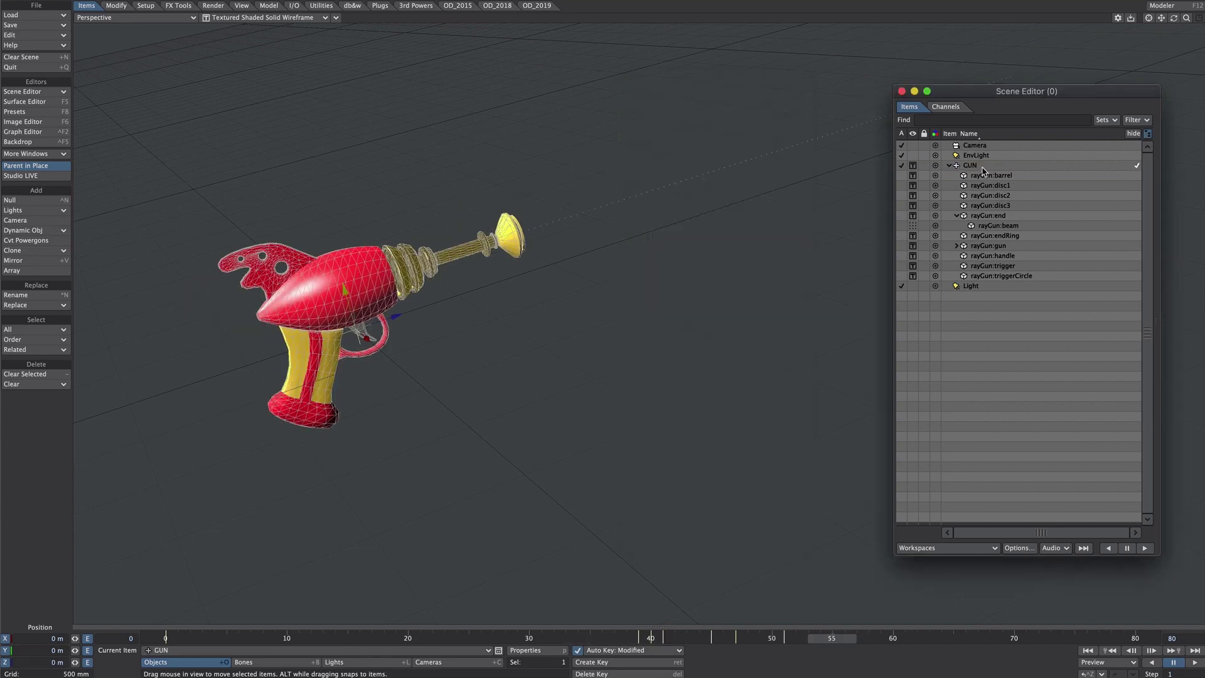
pyautogui.click(983, 167)
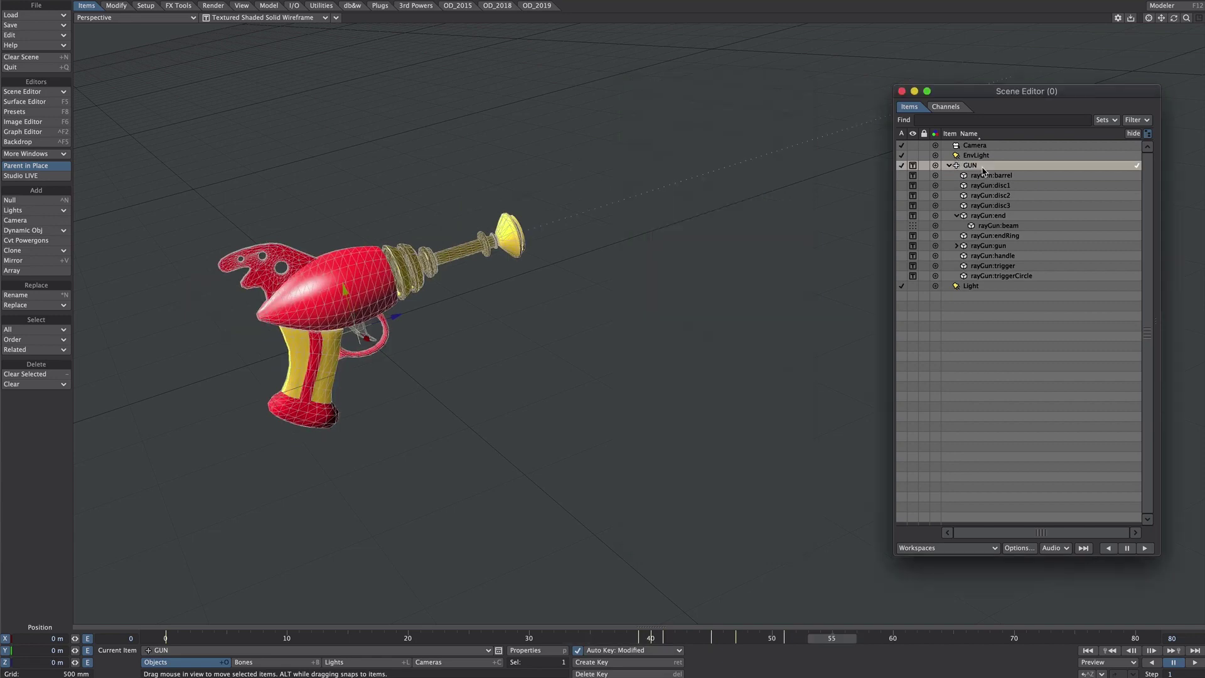
pyautogui.keyDown('shift'); pyautogui.click(977, 276); pyautogui.keyUp('shift')
pyautogui.click(913, 275)
pyautogui.click(911, 284)
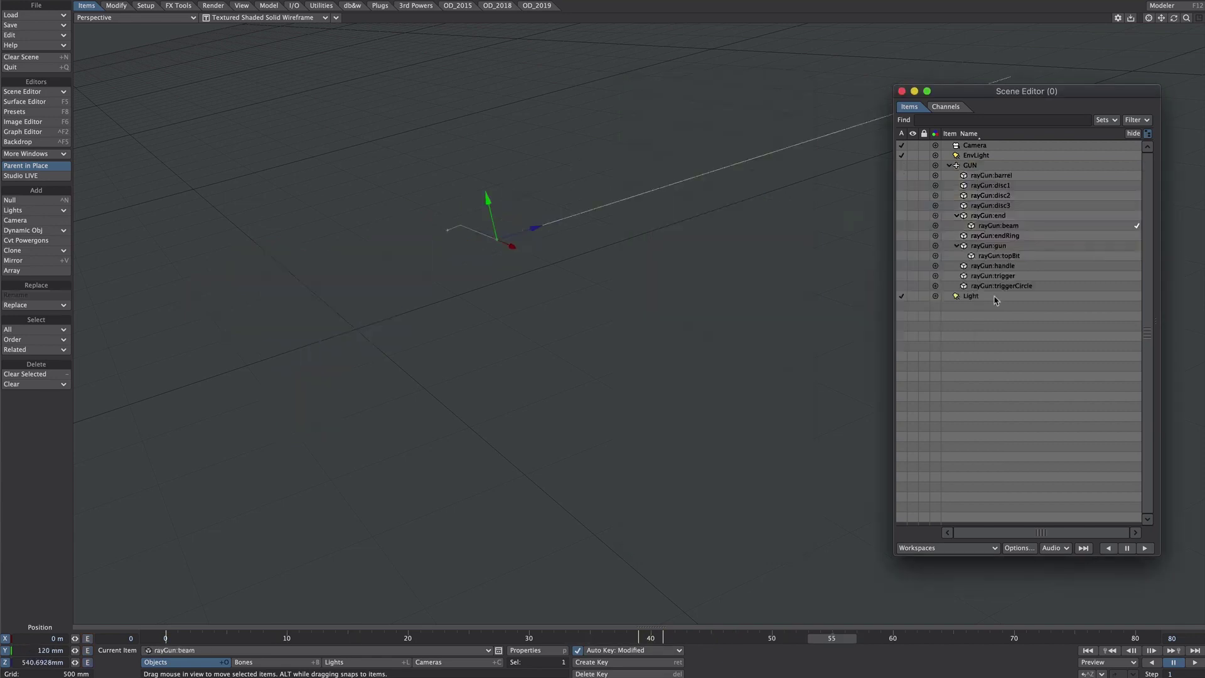
# Add a null object named INSTANCES to the scene.
pyautogui.click(987, 168)
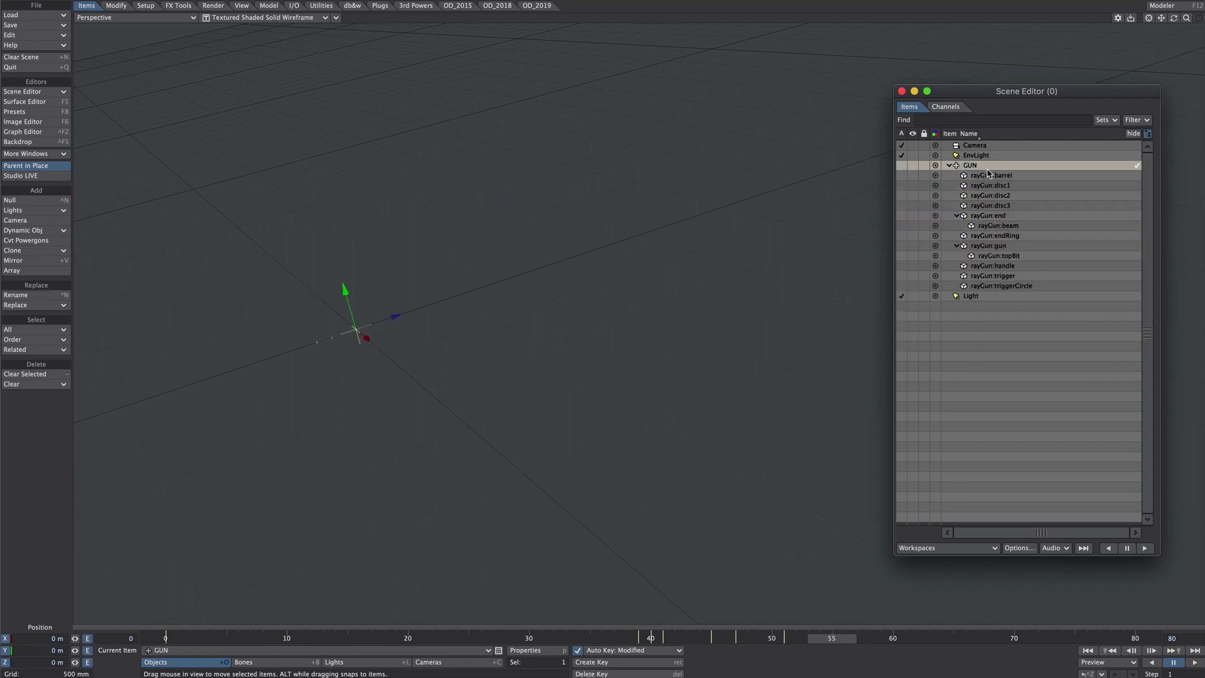
pyautogui.hotkey('ctrl', 'n')
pyautogui.write('INSTANCES')
pyautogui.press('Return')
# Add an Instance Generator to the INSTANCES null and open its settings beside the viewport.
pyautogui.press('p')
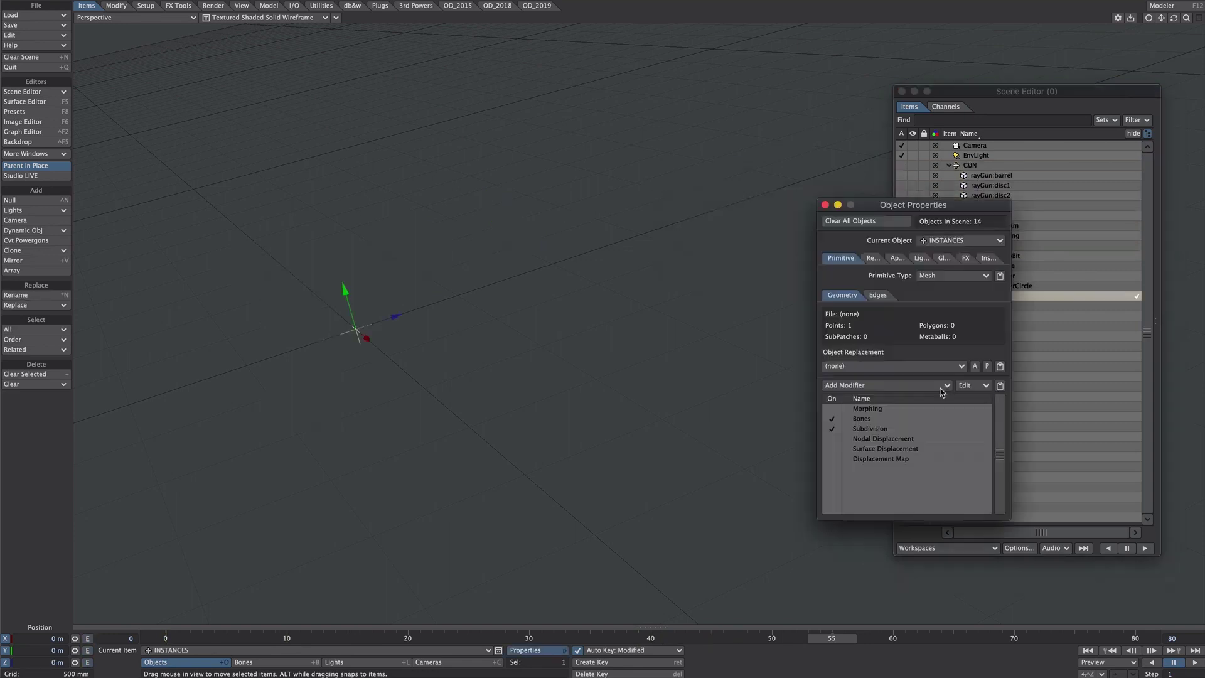
pyautogui.click(979, 258)
pyautogui.click(869, 272)
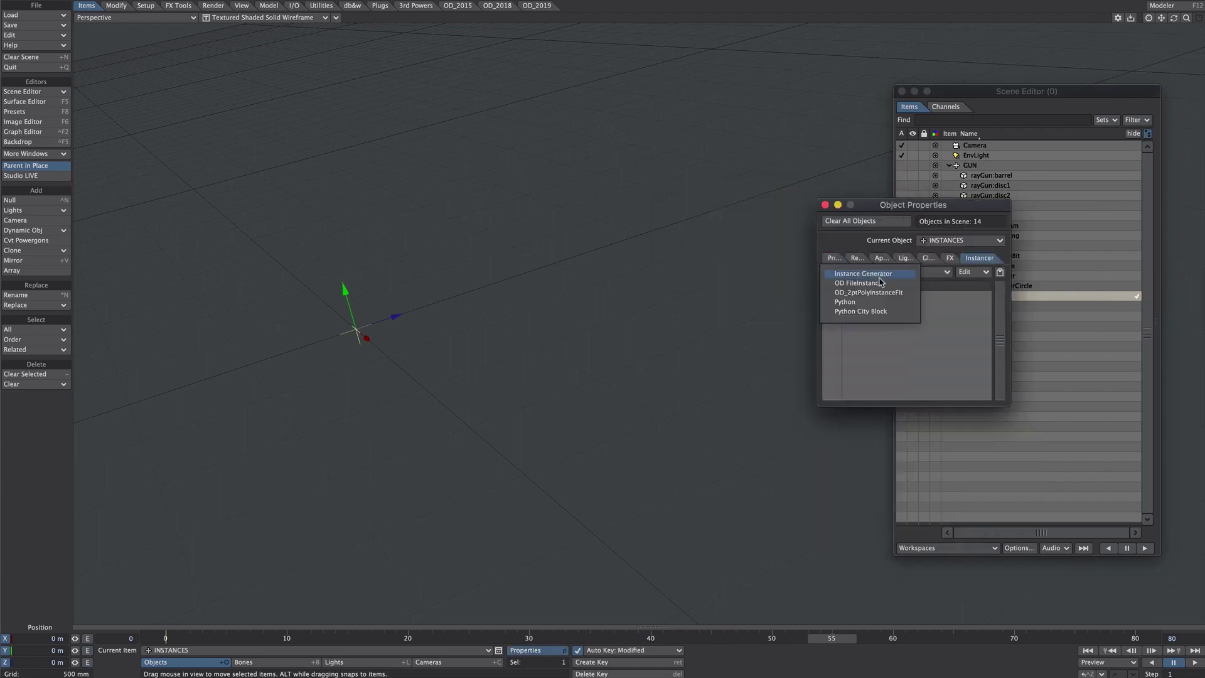
pyautogui.click(870, 275)
pyautogui.moveTo(1192, 136); pyautogui.dragTo(627, 96)
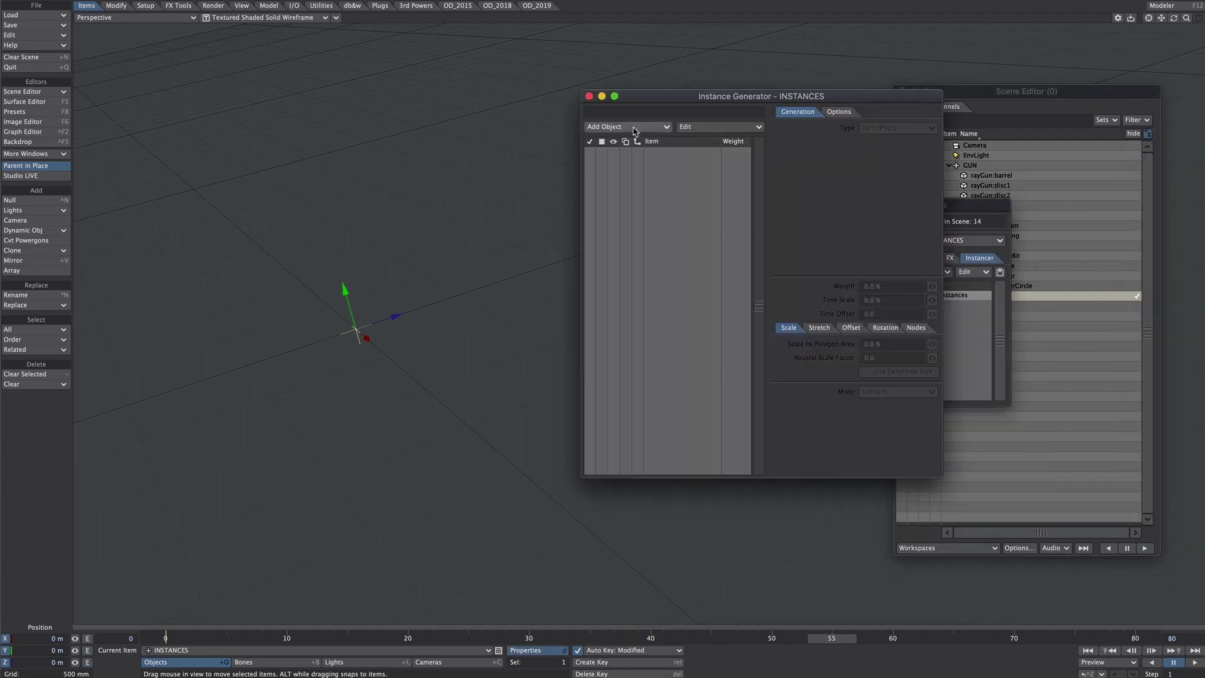
# Add GUN as the instanced object, displayed textured and with its child hierarchy included.
pyautogui.click(614, 128)
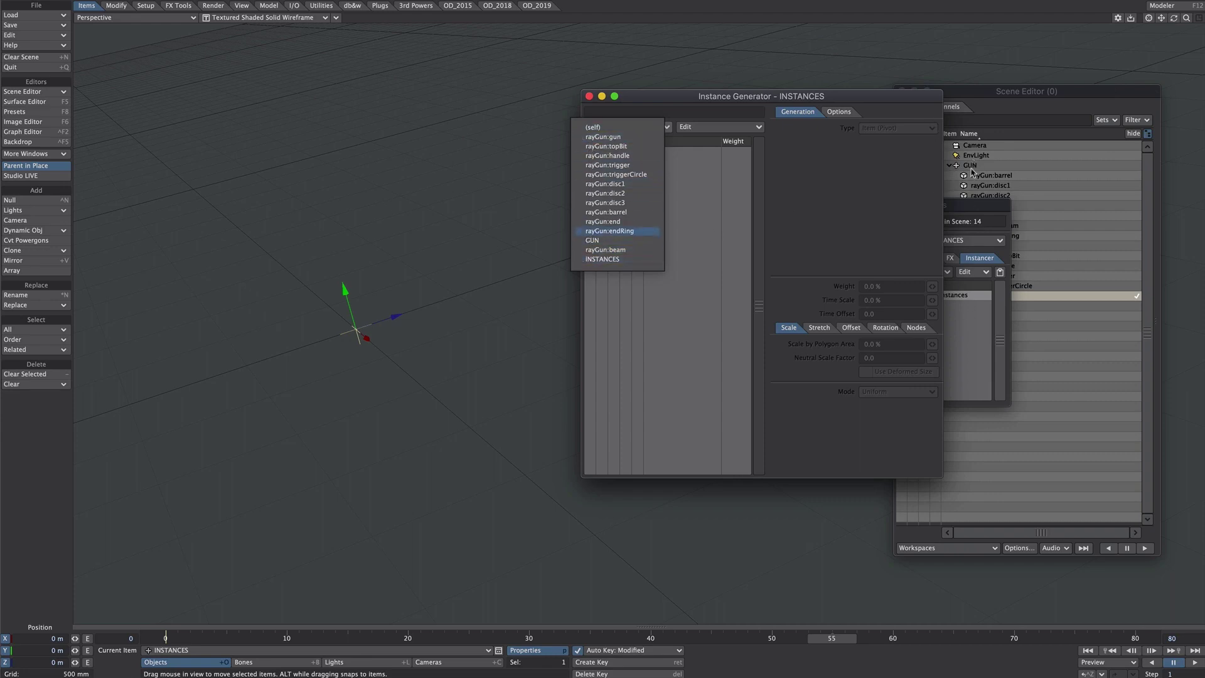
pyautogui.click(590, 241)
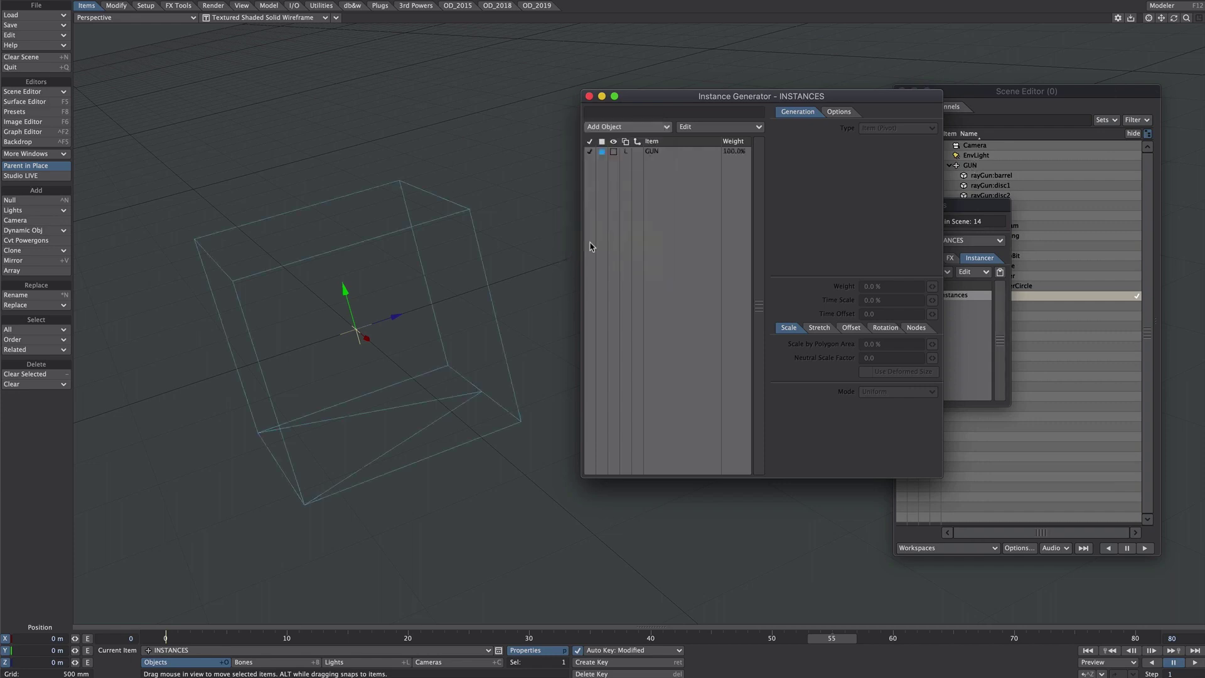
pyautogui.click(637, 152)
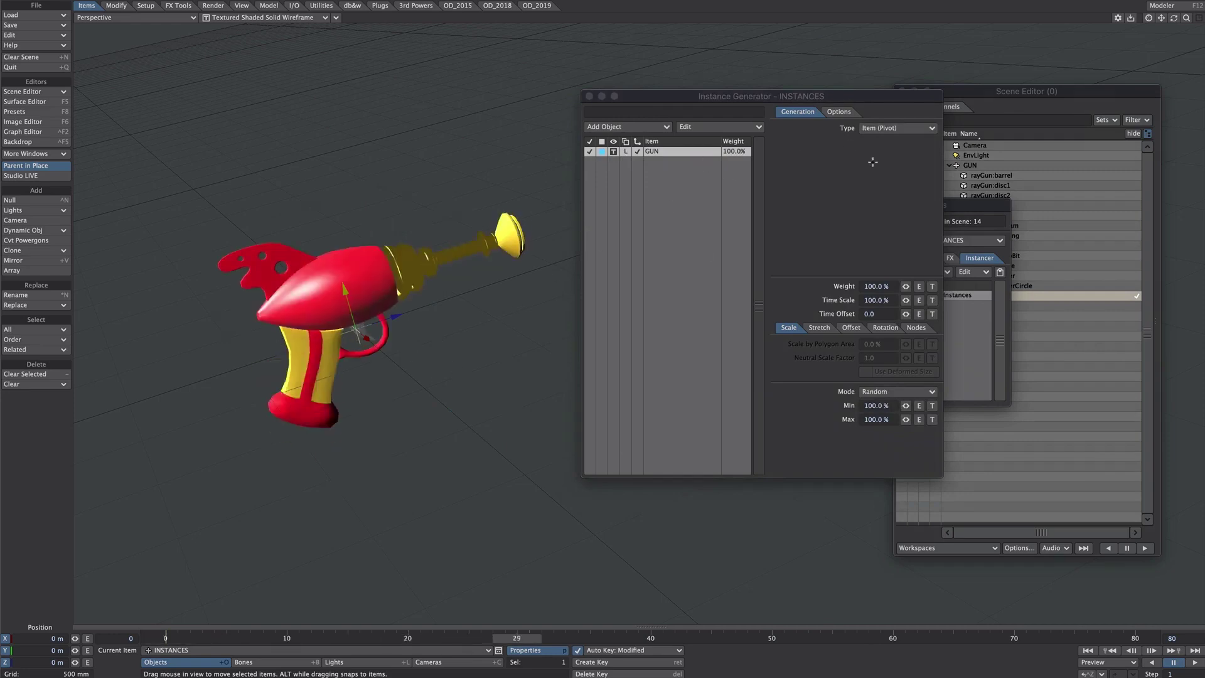
# Generate the guns as a 5 × 1 × 5 Rectangular Array with 1.5 m X and Z spacing and random scale from 61.5% to 104.5%.
pyautogui.click(892, 132)
pyautogui.click(890, 177)
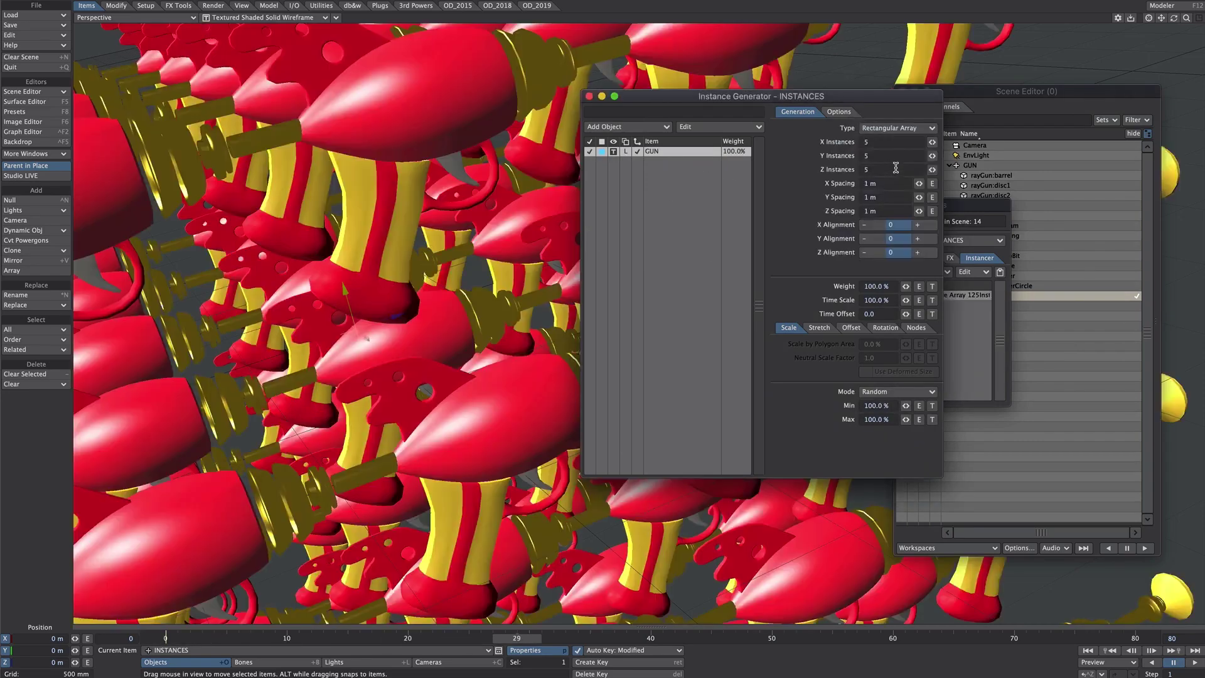
pyautogui.write('.5')
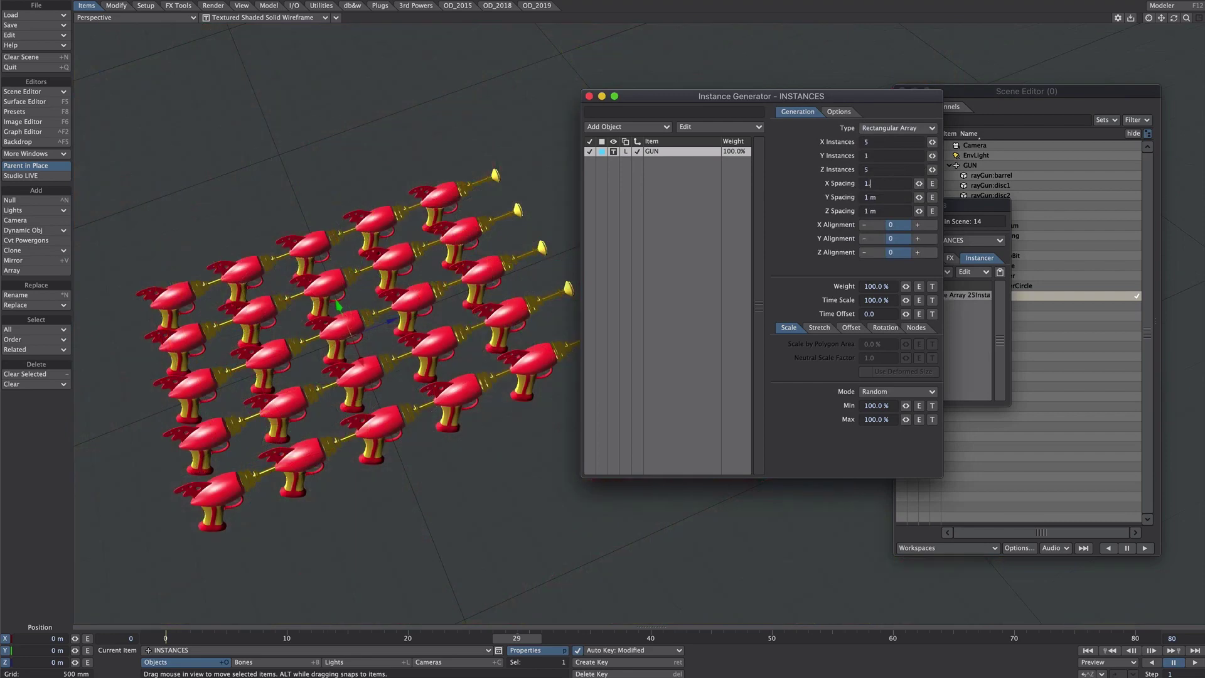
pyautogui.press('Tab')
pyautogui.press('Tab')
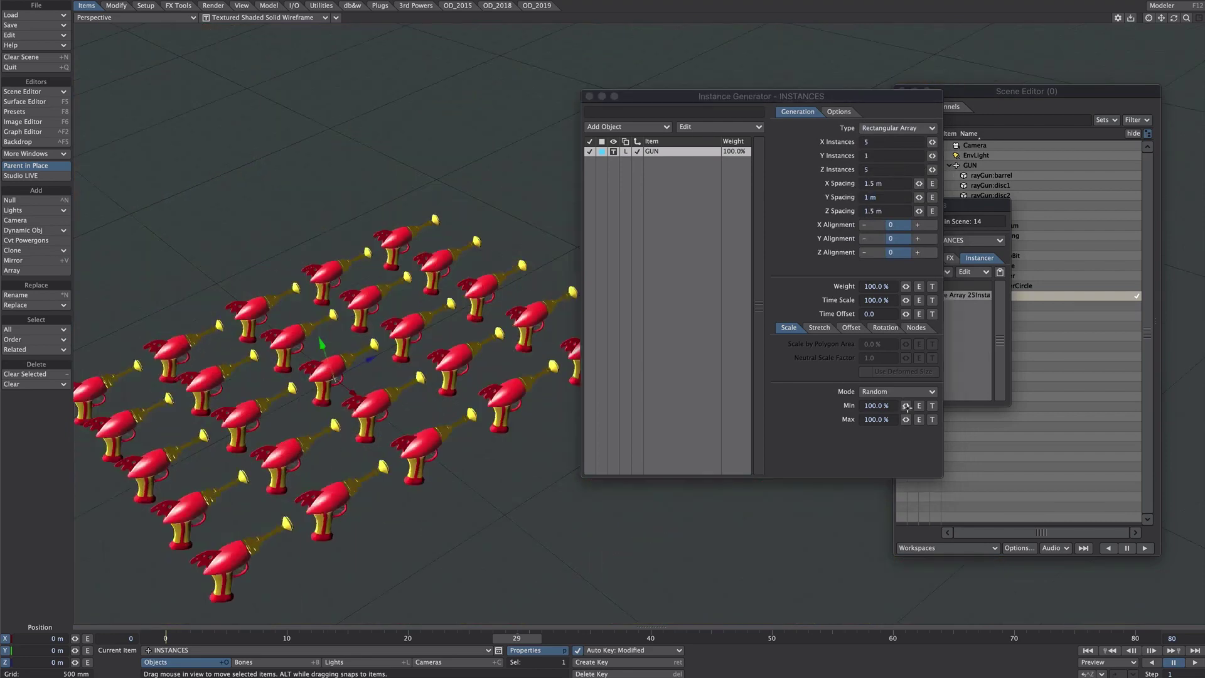
pyautogui.moveTo(907, 406)
pyautogui.mouseDown()
pyautogui.moveTo(905, 390)
pyautogui.moveTo(906, 419)
pyautogui.mouseUp()
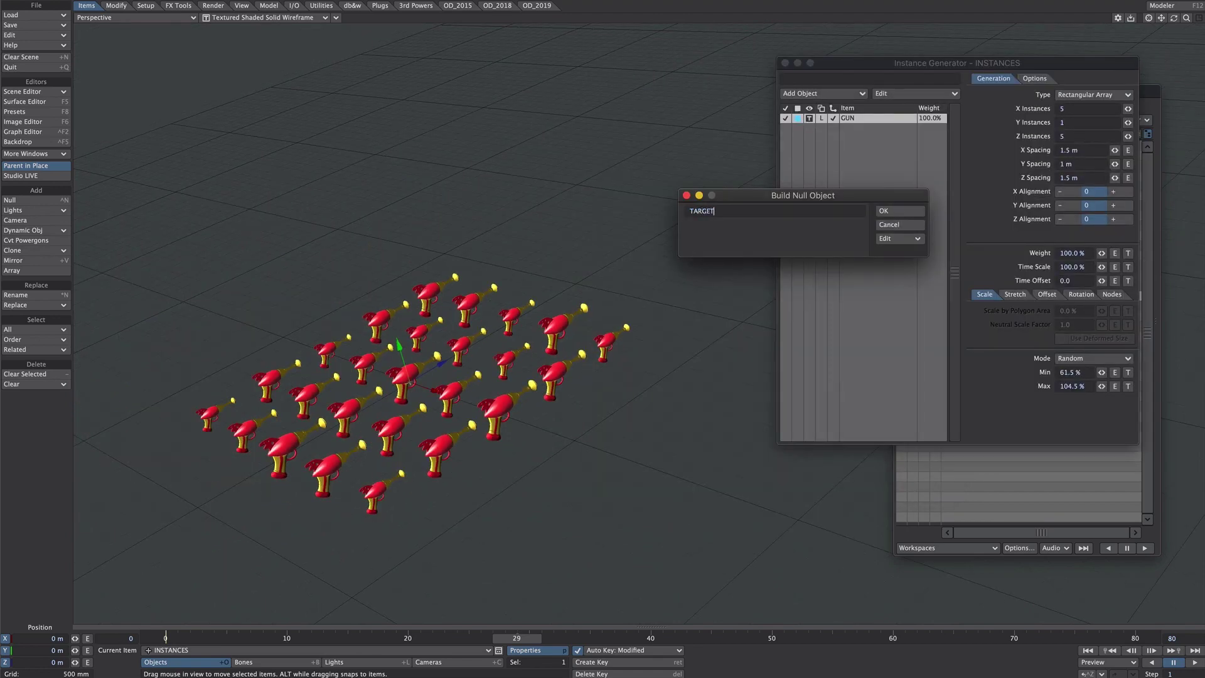
# Add a null named TARGET and move it beyond the gun array to about X 5.07 m, Y 2.93 m.
pyautogui.press('Return')
pyautogui.moveTo(396, 357); pyautogui.dragTo(547, 295)
pyautogui.click(987, 342)
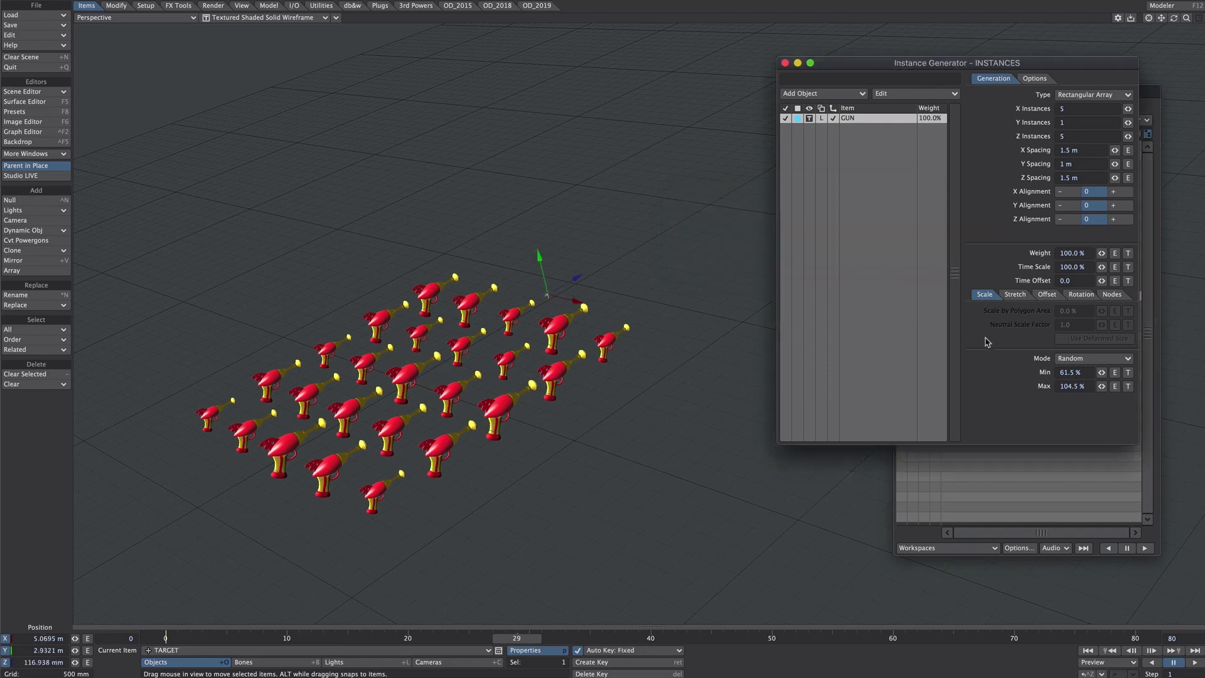
# Set the GUN instances' rotation mode to Target Item with TARGET as the item to look at.
pyautogui.click(1079, 294)
pyautogui.click(1067, 345)
pyautogui.click(1067, 359)
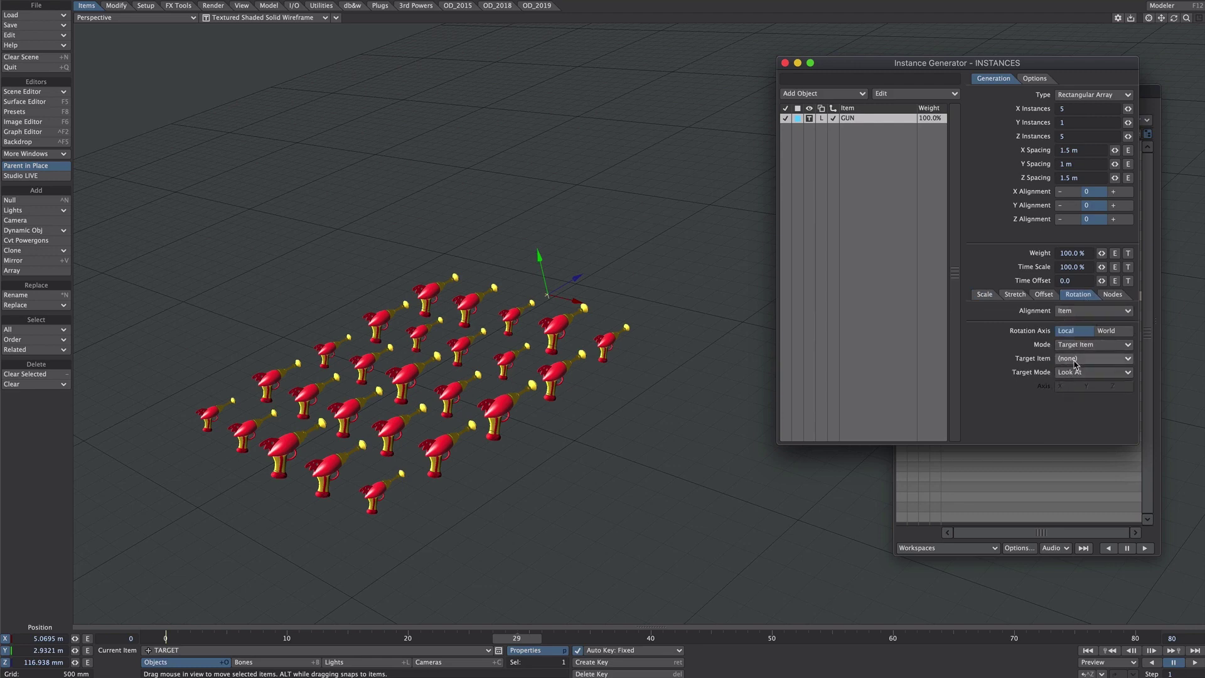
pyautogui.click(1076, 360)
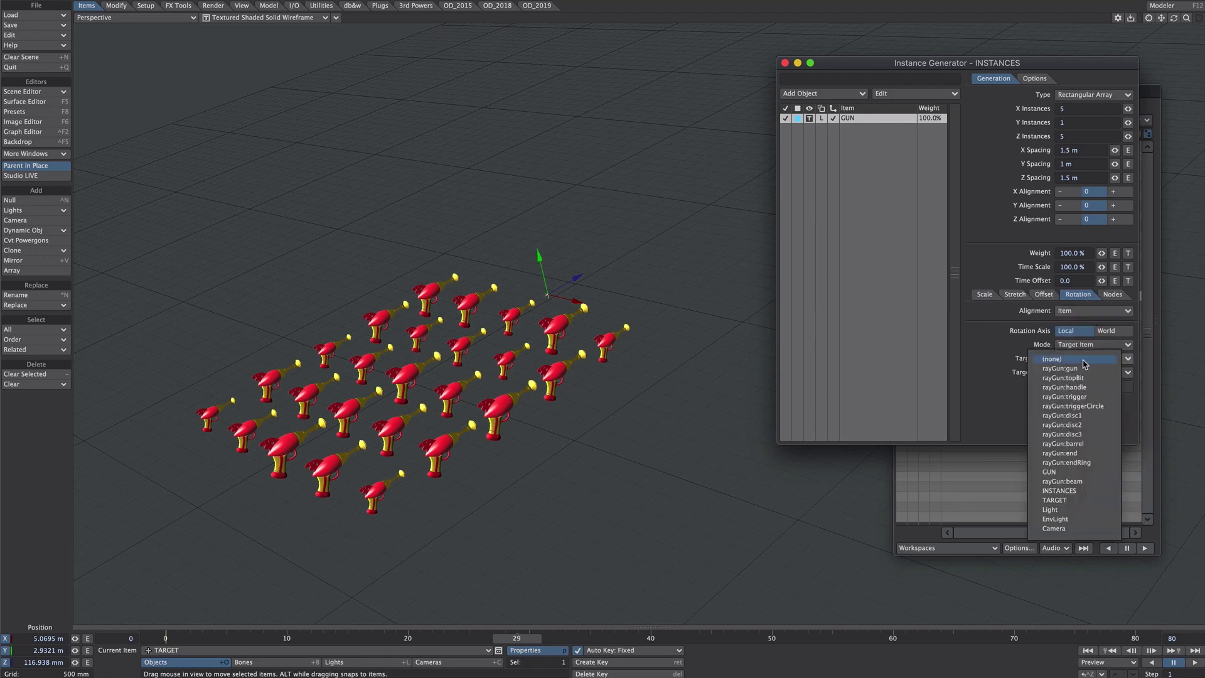
pyautogui.click(1071, 500)
# Animate TARGET from about X -1.8 m at frame 0 to about X 4.7 m at frame 38, using Auto Key: Modified.
pyautogui.moveTo(650, 262); pyautogui.dragTo(594, 283)
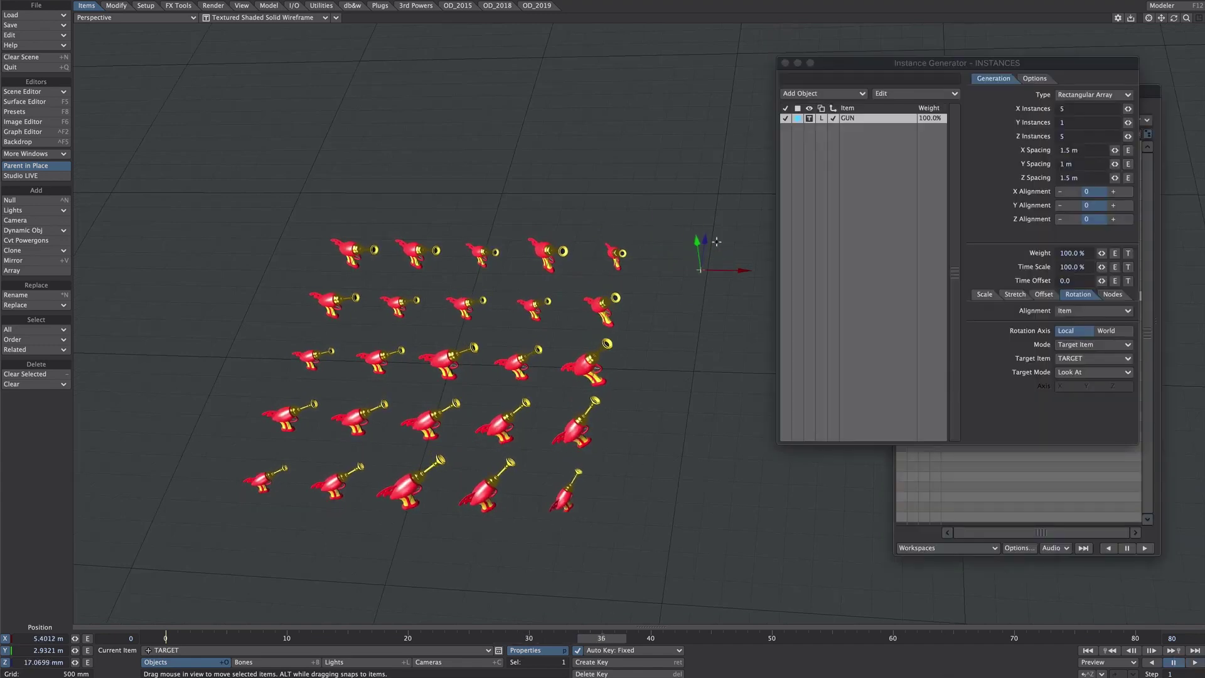
pyautogui.moveTo(742, 270); pyautogui.dragTo(338, 430)
pyautogui.moveTo(609, 637)
pyautogui.mouseDown()
pyautogui.moveTo(493, 638)
pyautogui.moveTo(626, 635)
pyautogui.mouseUp()
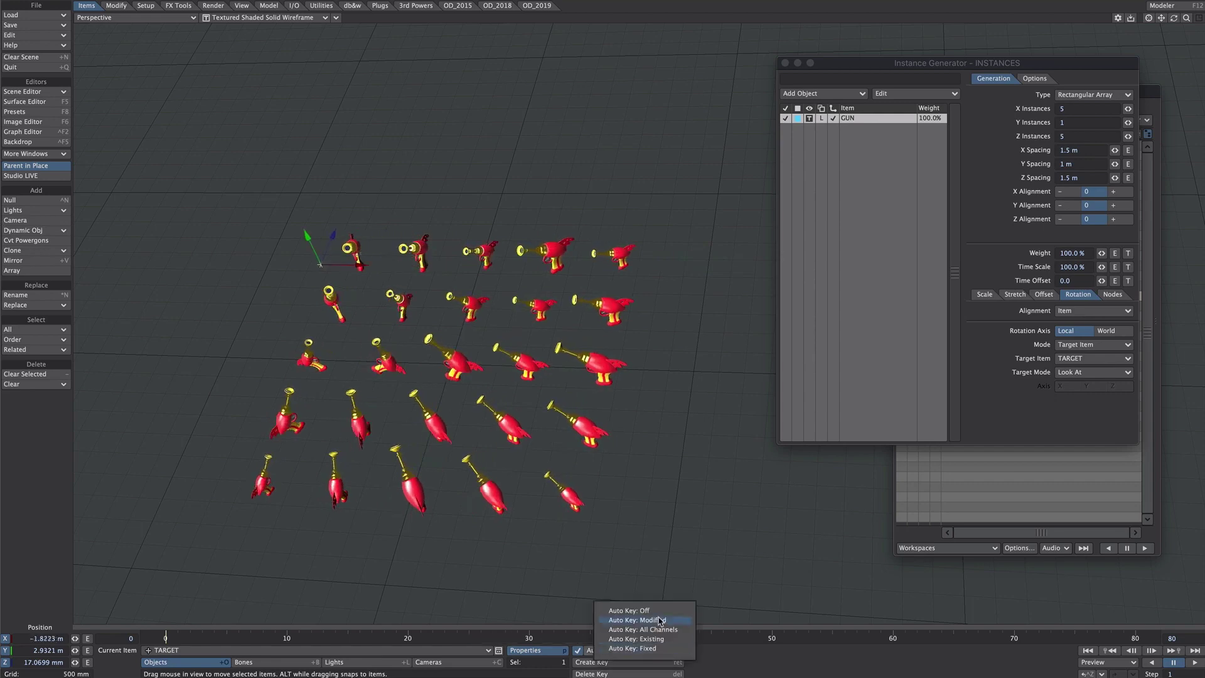
pyautogui.moveTo(622, 269); pyautogui.dragTo(671, 204)
# Set the post behavior of TARGET's Position.X curve to Linear and close the Graph Editor.
pyautogui.hotkey('ctrl', 'F2')
pyautogui.click(543, 578)
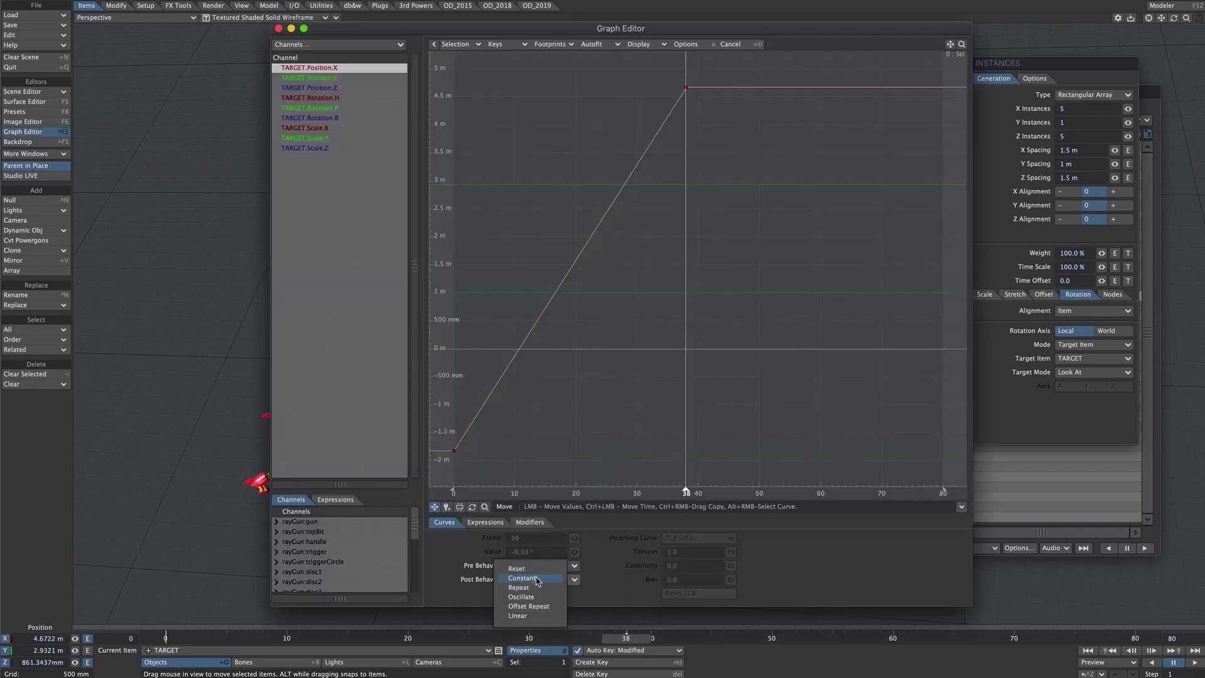
pyautogui.click(526, 614)
pyautogui.click(279, 28)
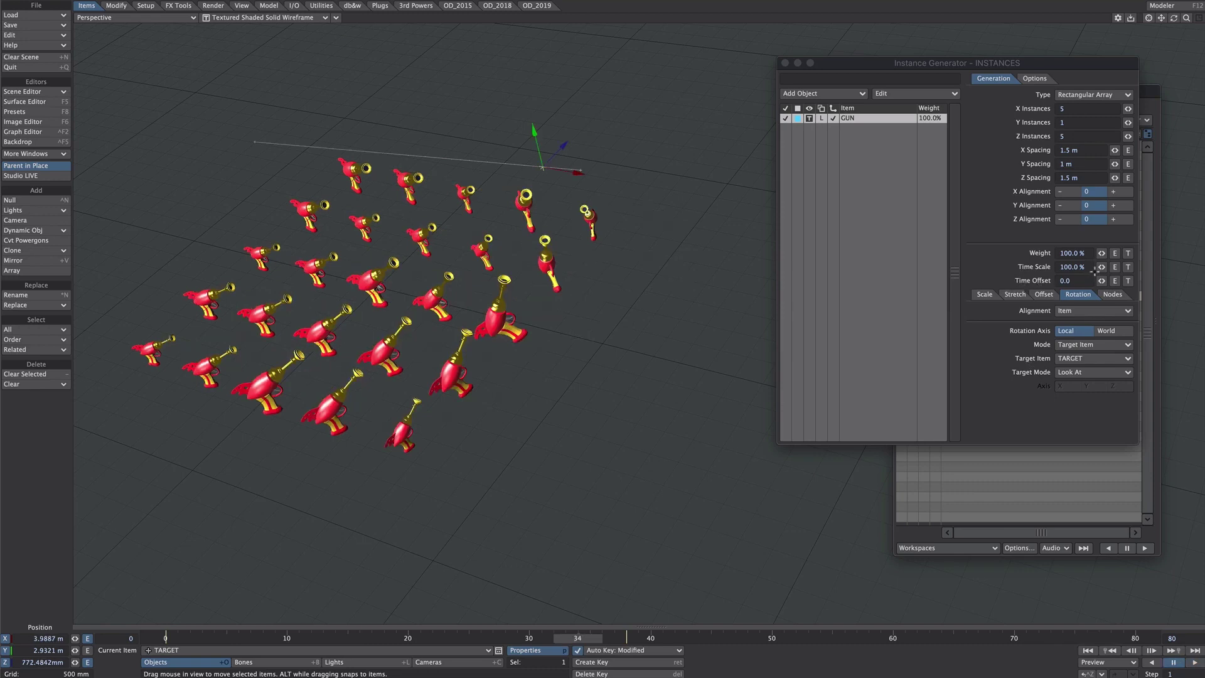
# Apply a Turbulence procedural texture with a value of -0.3 to the instances' Time Offset and scrub the timeline to preview it.
pyautogui.click(1128, 280)
pyautogui.click(954, 206)
pyautogui.click(974, 215)
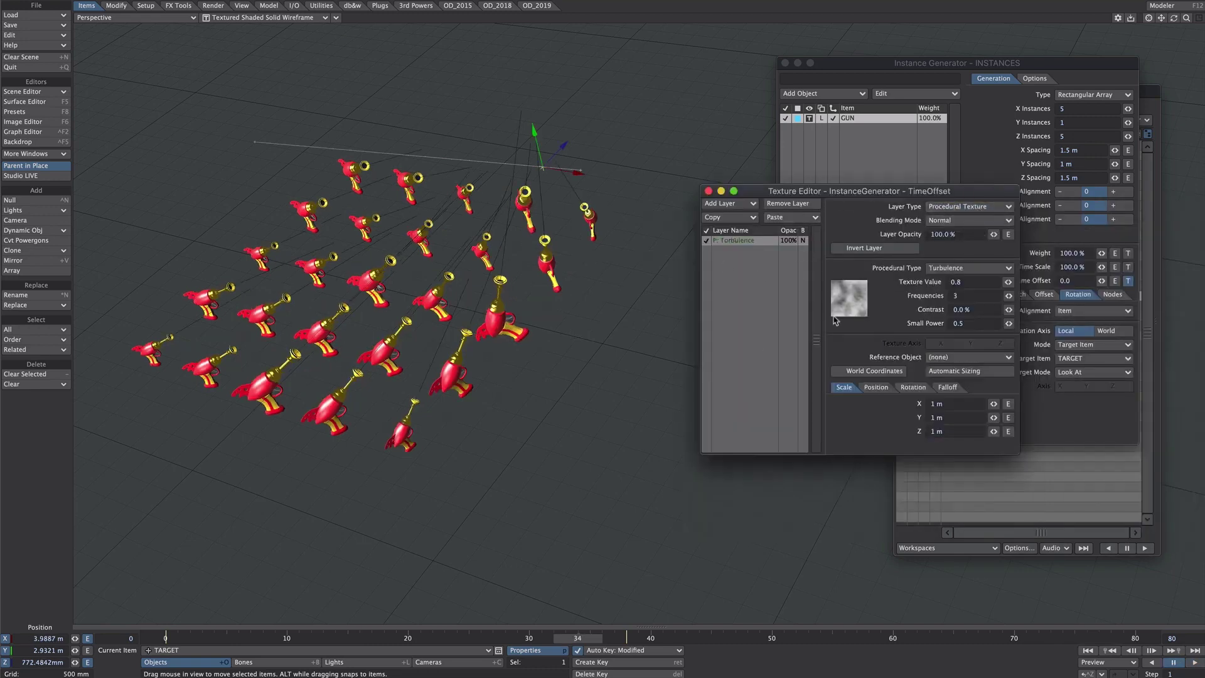
pyautogui.click(964, 282)
pyautogui.press('Return')
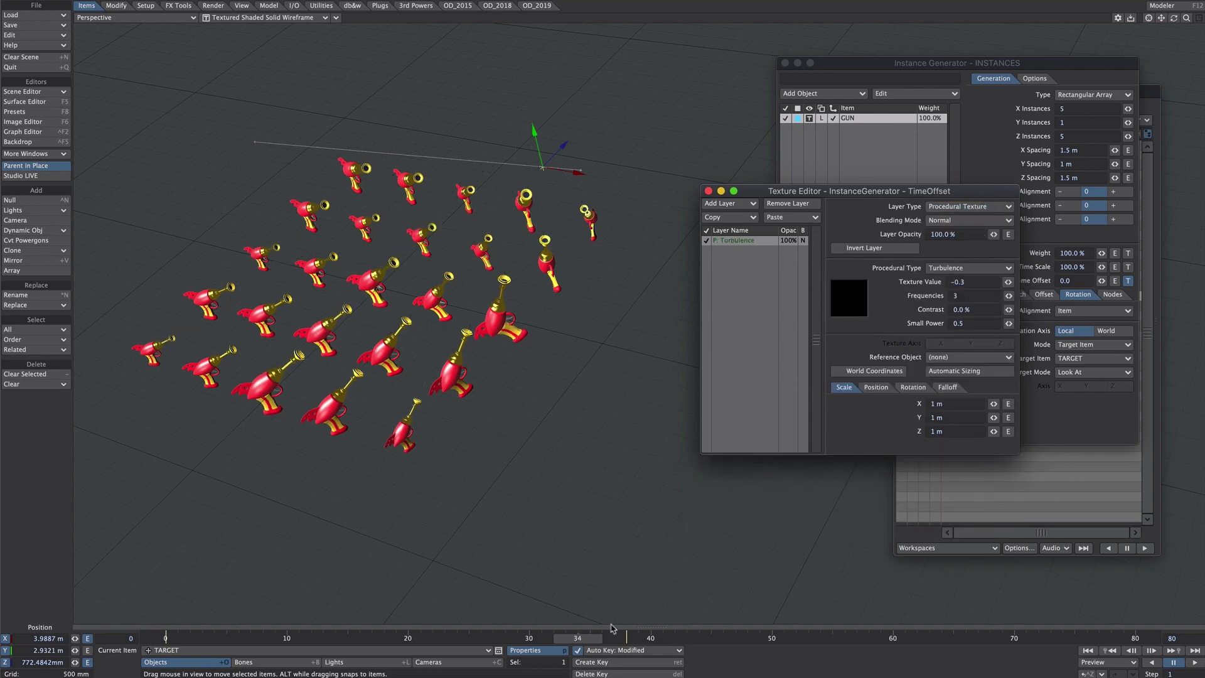
pyautogui.moveTo(587, 635); pyautogui.dragTo(300, 635)
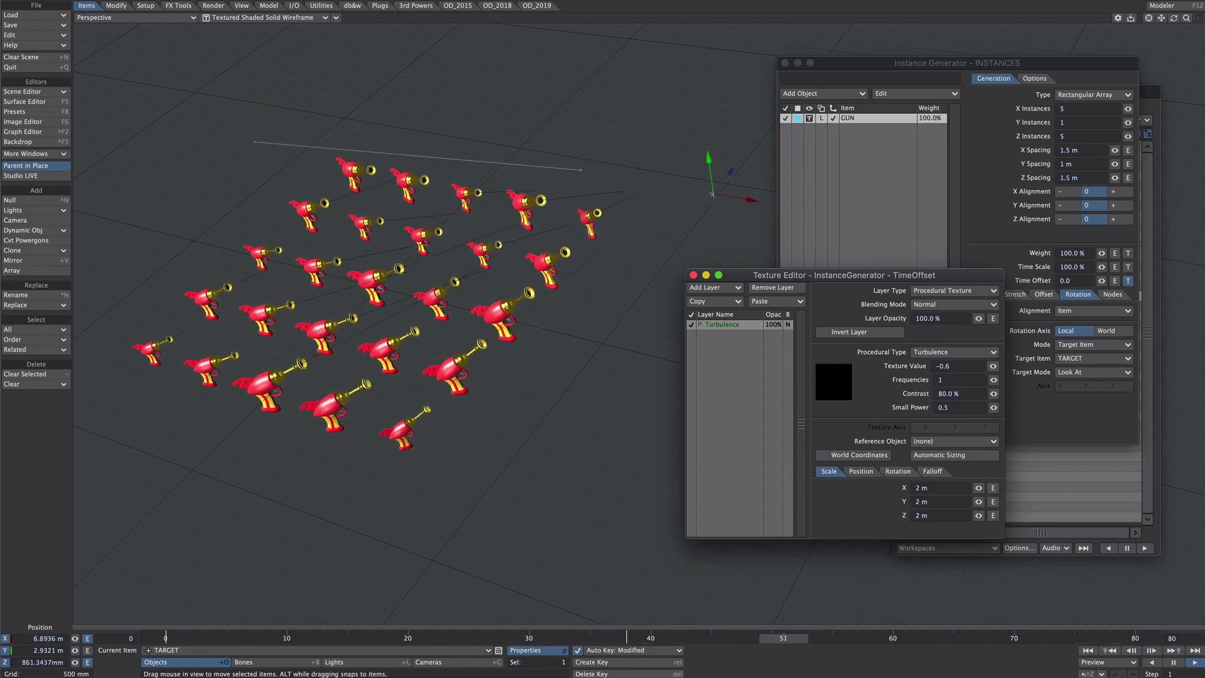
# Stop the playback and select the GUN item in the Scene Editor.
pyautogui.click(1174, 663)
pyautogui.click(1057, 492)
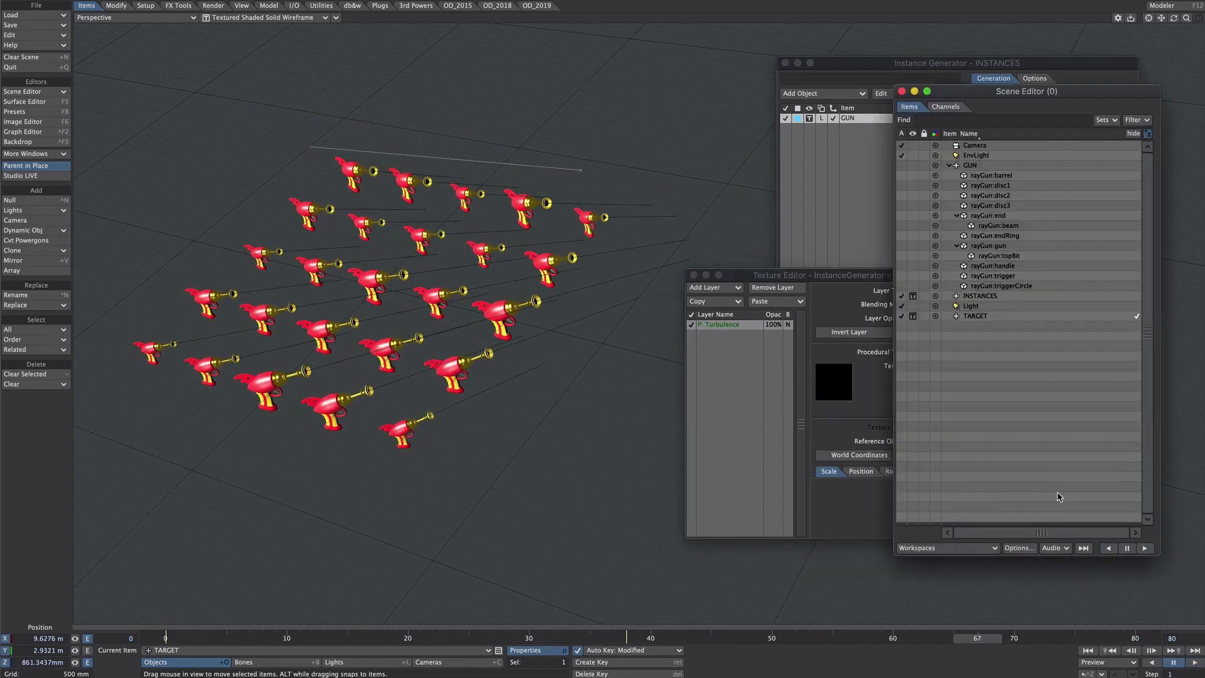
pyautogui.click(969, 166)
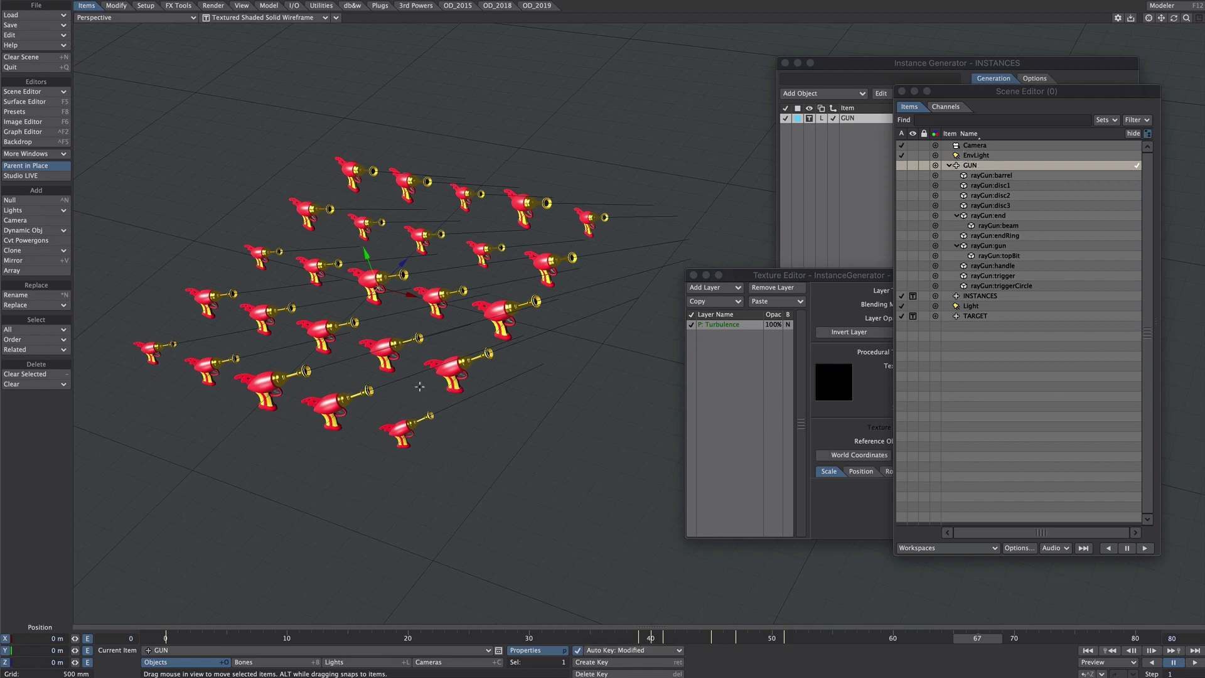
# Switch the GUN entry in the Instance Generator from L to W and play the animation.
pyautogui.click(841, 266)
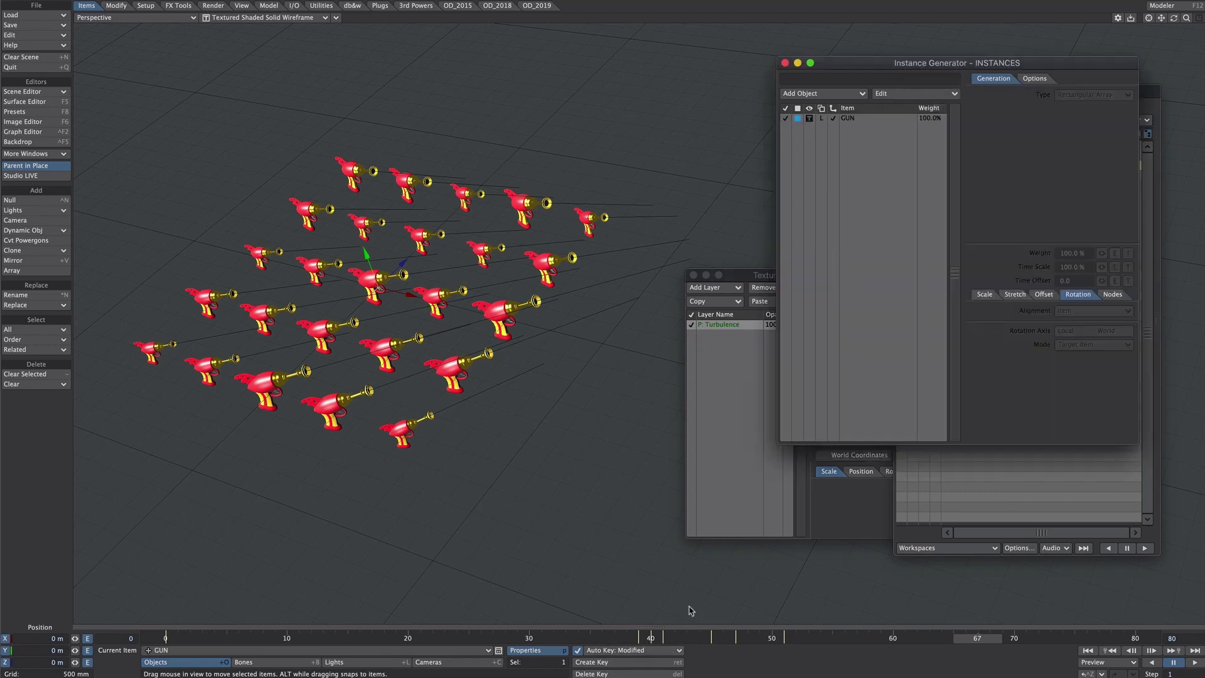
pyautogui.click(841, 119)
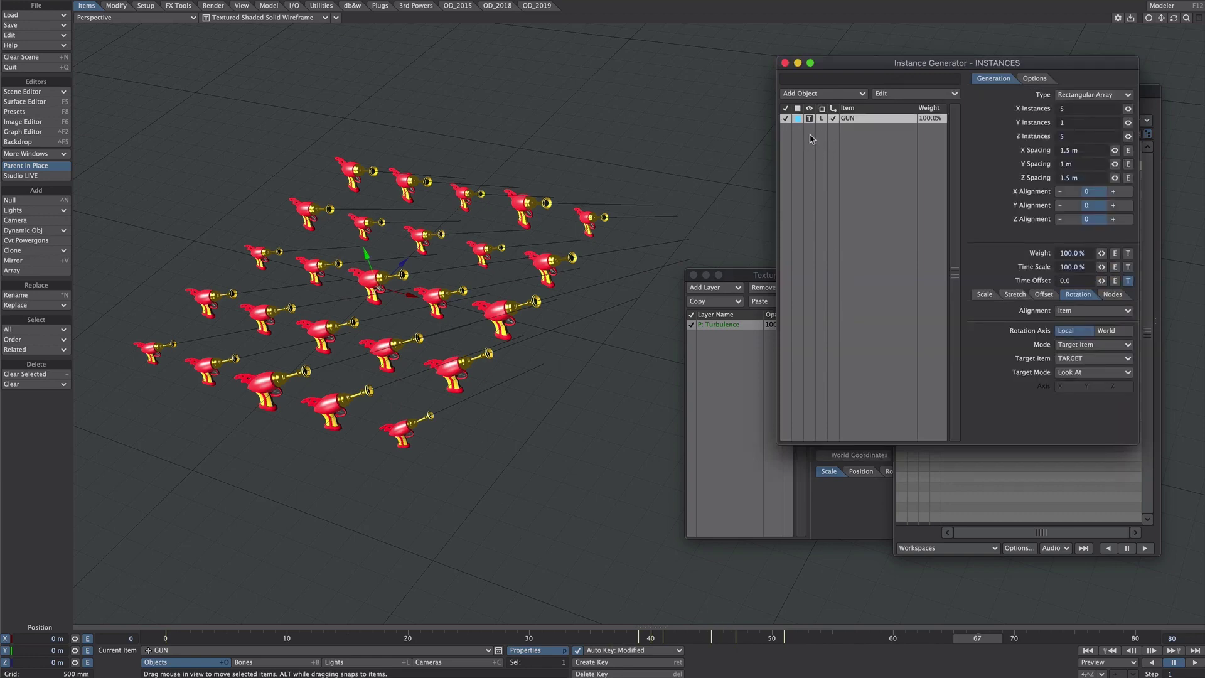
pyautogui.click(822, 118)
pyautogui.click(826, 109)
pyautogui.click(1194, 662)
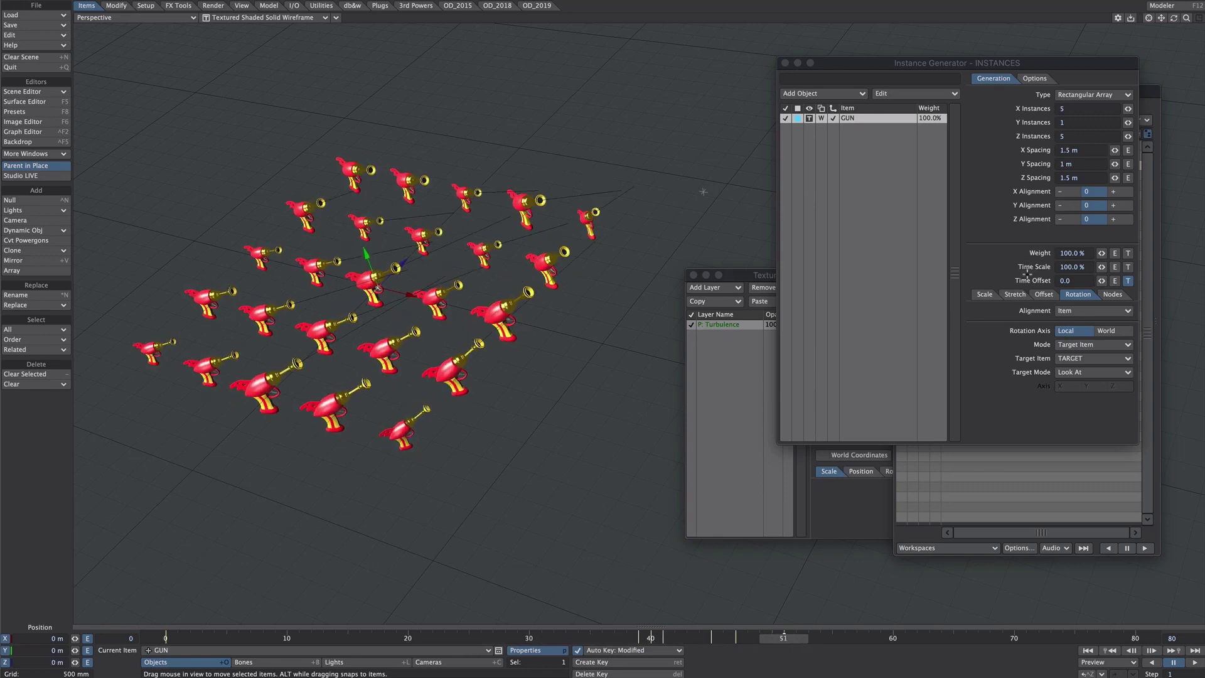
# Set the GUN instances' Time Scale to 200% and play the animation.
pyautogui.click(1080, 266)
pyautogui.write('2')
pyautogui.click(1195, 662)
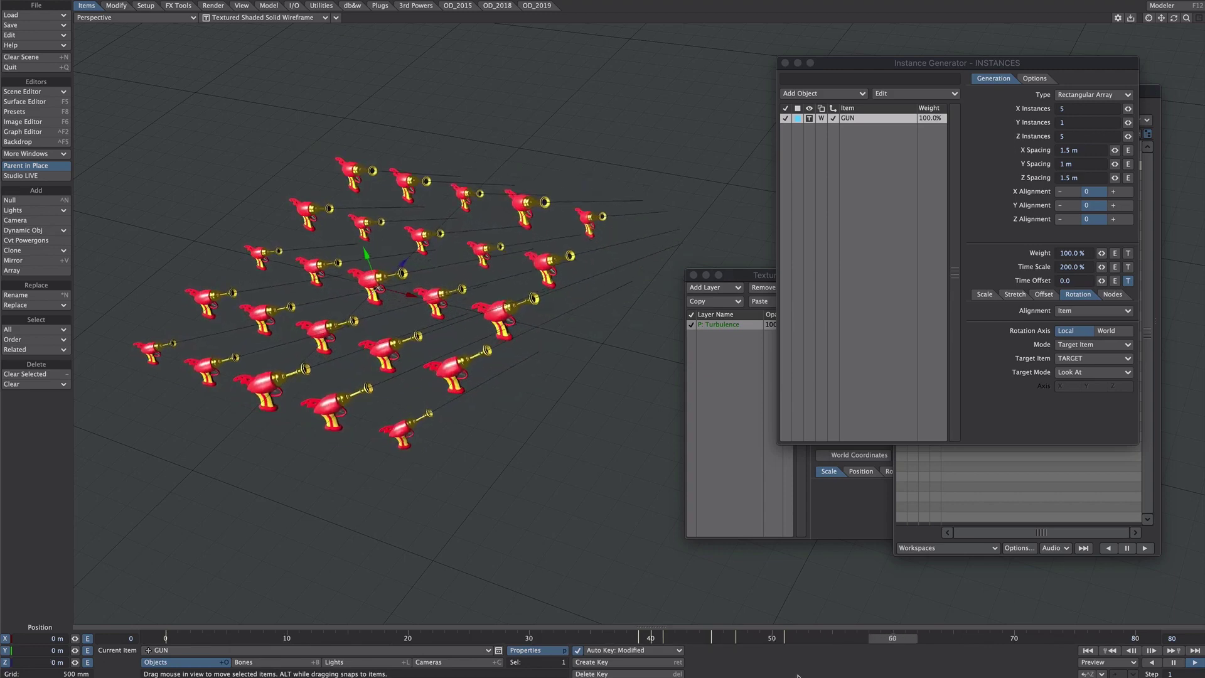
# Try a Time Scale of 50% on the GUN instances and restore it to 100%.
pyautogui.moveTo(1089, 253); pyautogui.dragTo(1042, 268)
pyautogui.write('50')
pyautogui.press('Return')
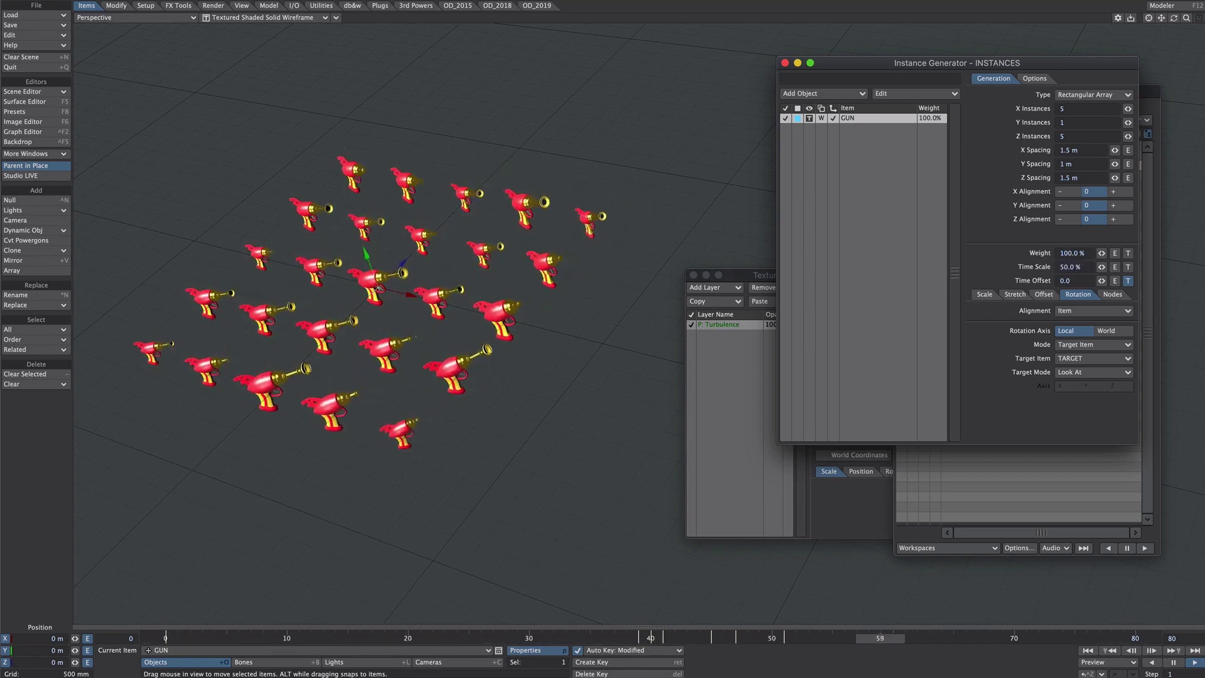
pyautogui.moveTo(1087, 267); pyautogui.dragTo(1042, 268)
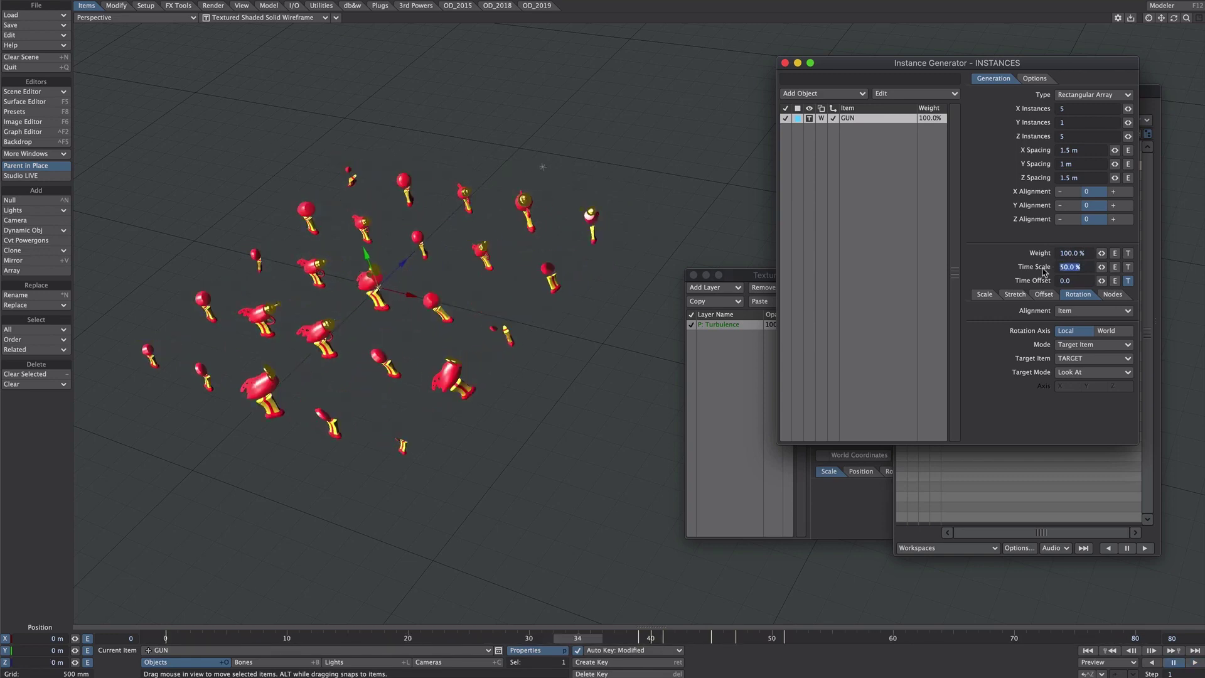
pyautogui.write('100')
pyautogui.press('Return')
# Add a texture to the GUN instances' Time Scale and set its layer type to Procedural Texture.
pyautogui.click(1128, 267)
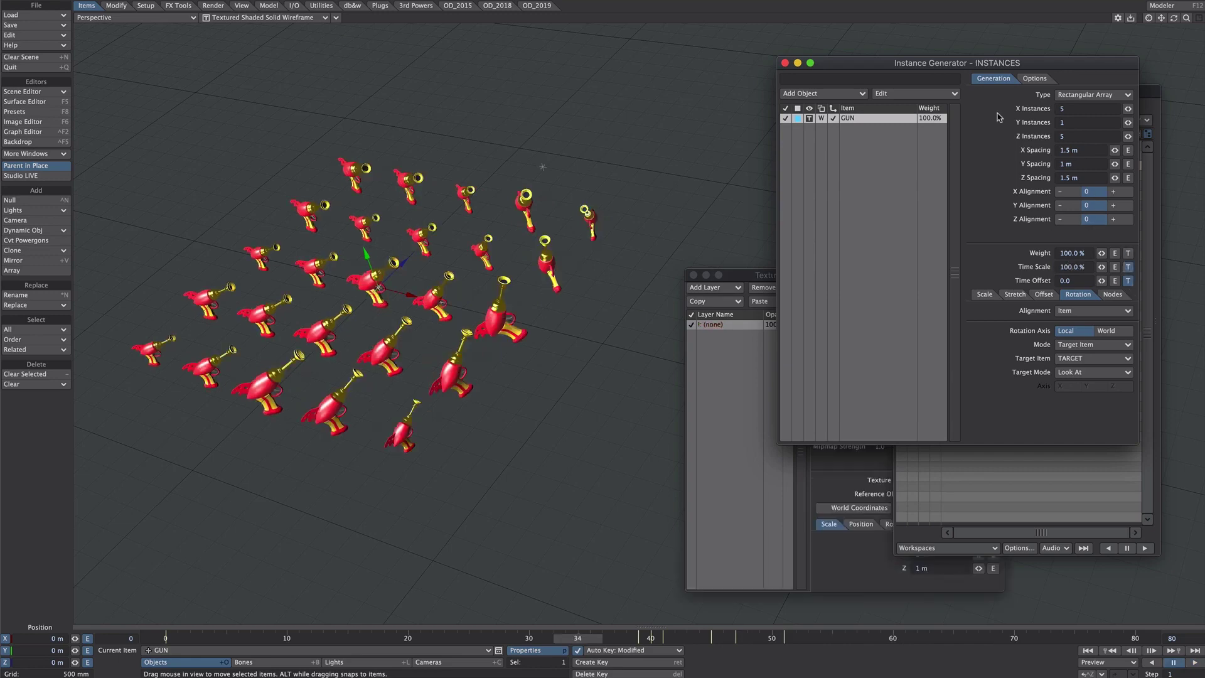
pyautogui.click(740, 417)
pyautogui.click(945, 291)
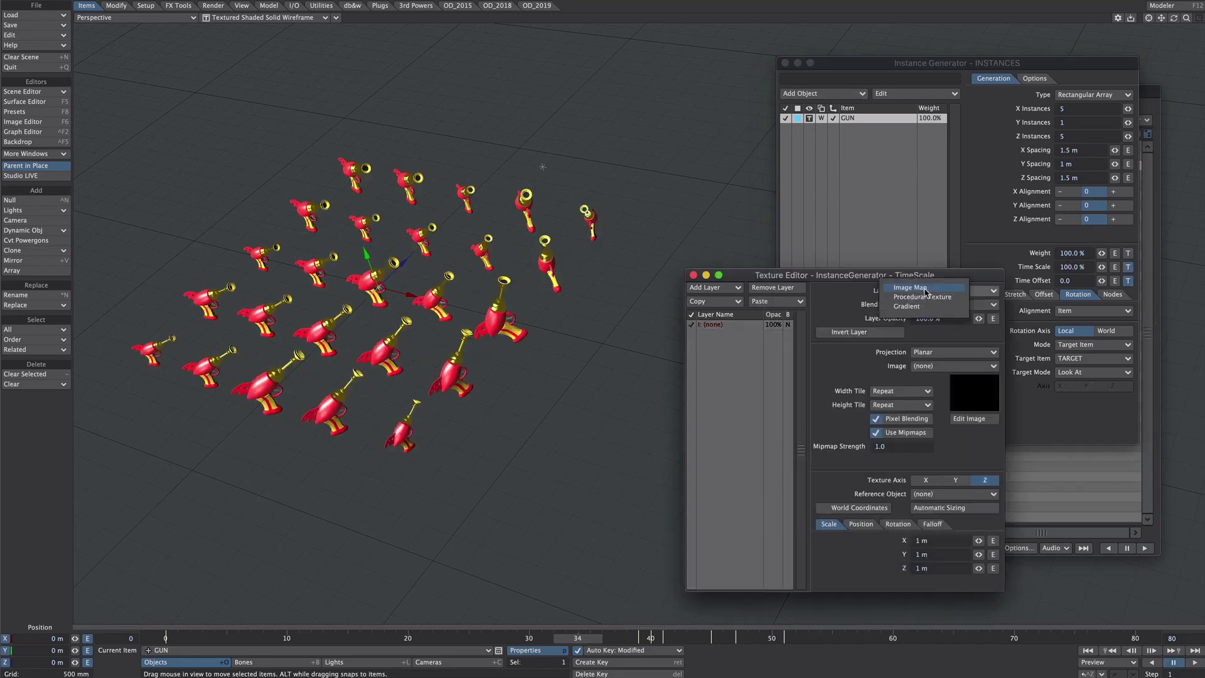
pyautogui.click(935, 304)
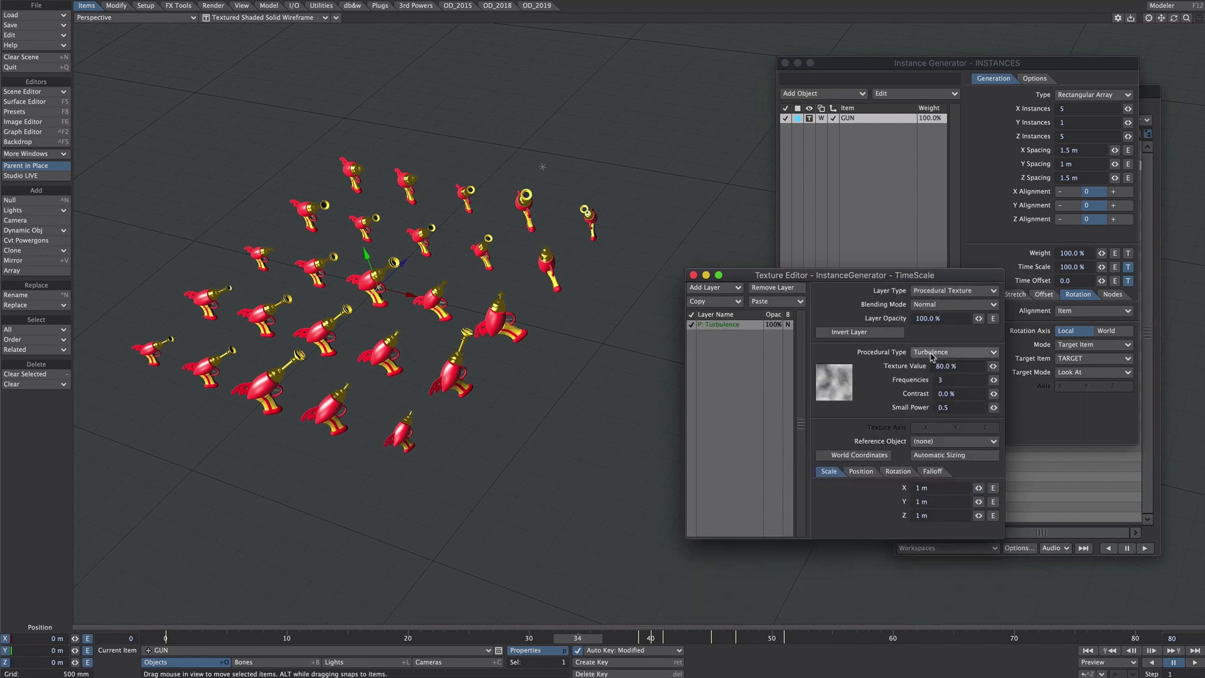
# Set the procedural type of the GUN instances' Time Scale texture to Hetero Terrain.
pyautogui.click(931, 354)
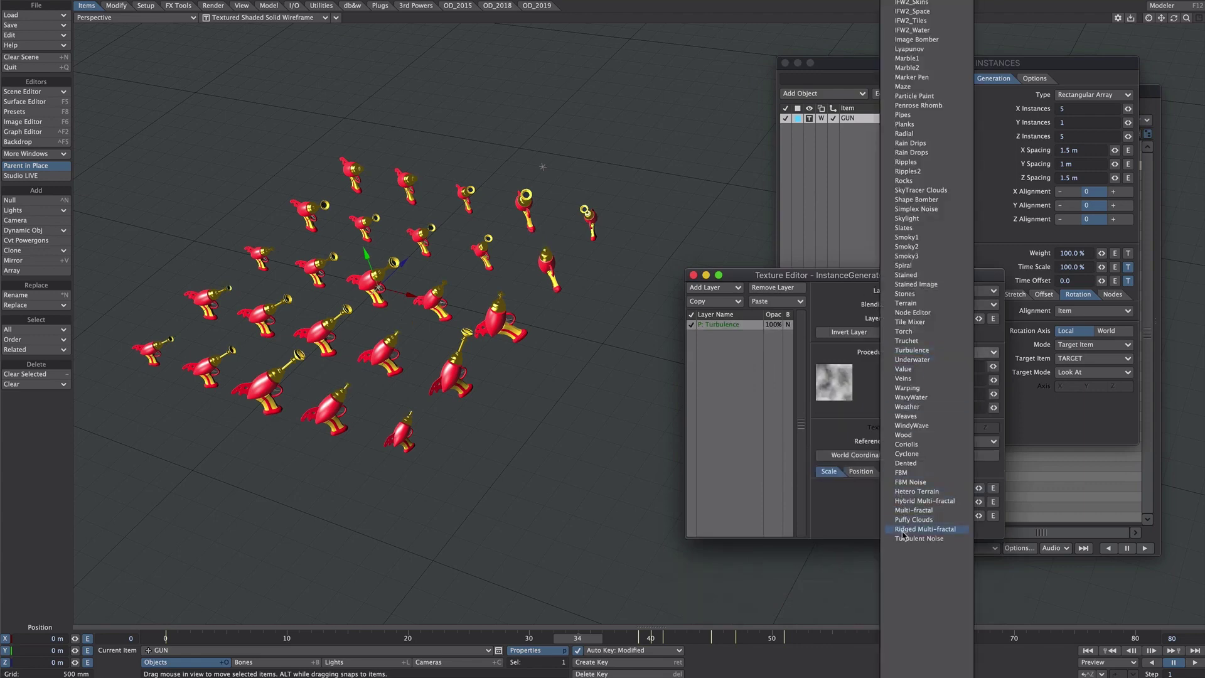
pyautogui.click(917, 492)
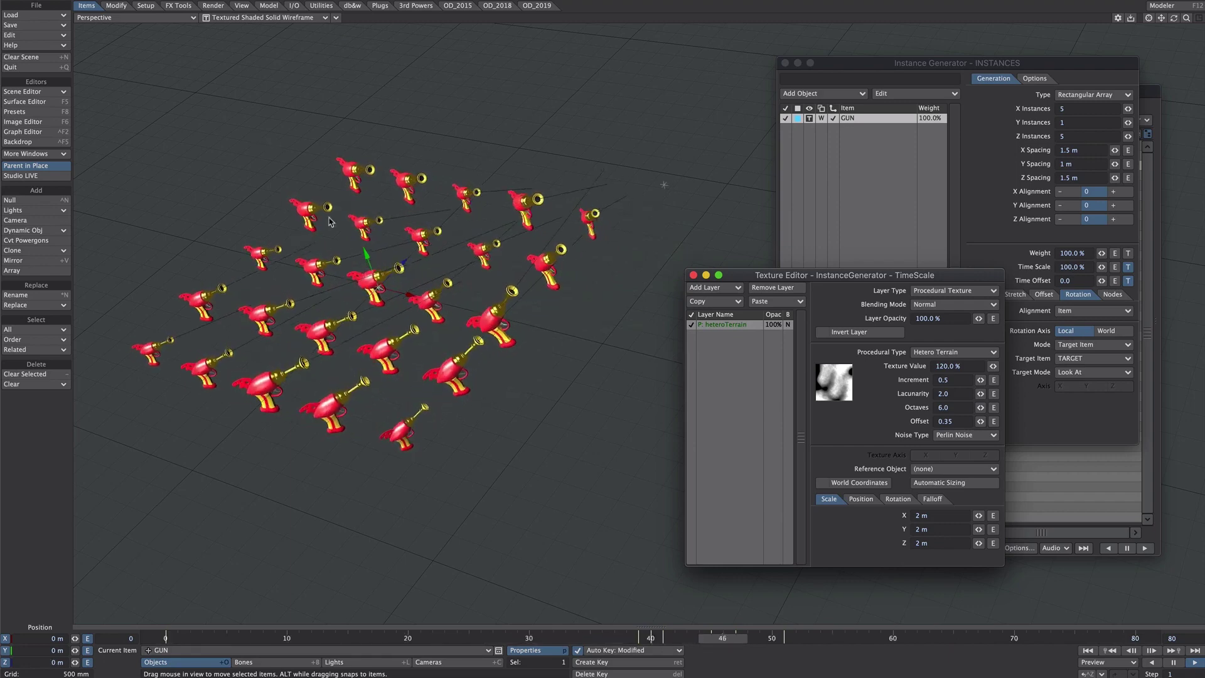
# Envelope the Time Offset texture's layer opacity with a stepped 0% key at frame 44.
pyautogui.click(1128, 281)
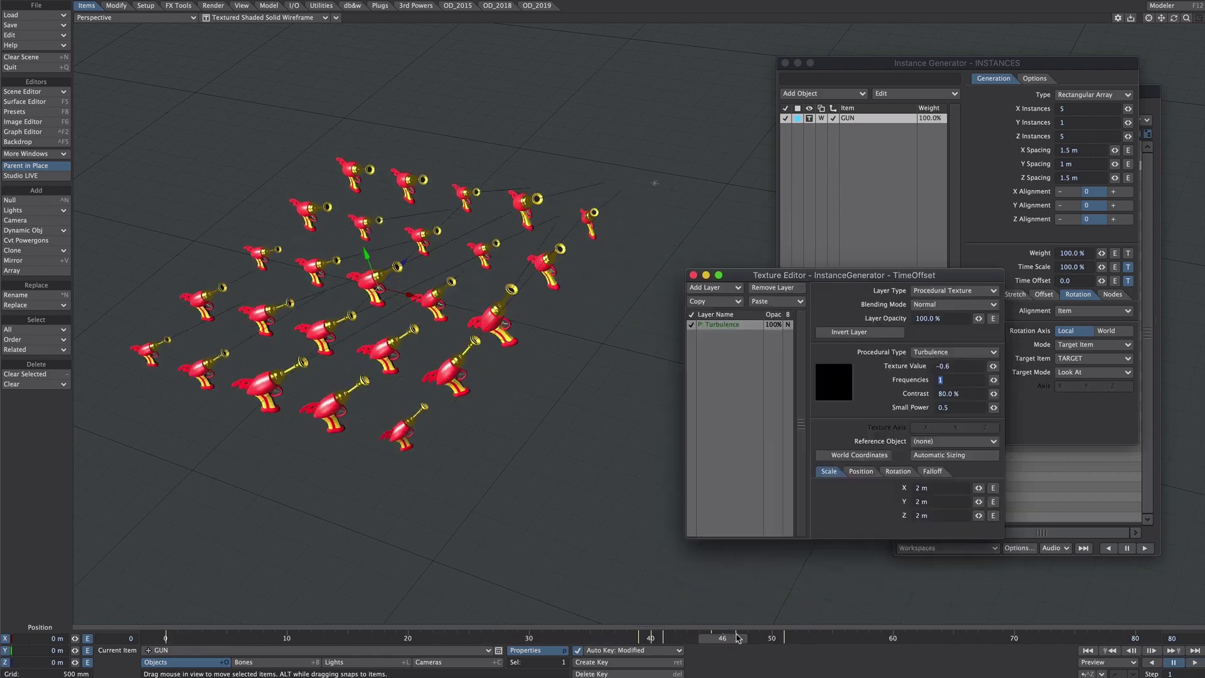
pyautogui.moveTo(736, 637); pyautogui.dragTo(699, 641)
pyautogui.click(993, 318)
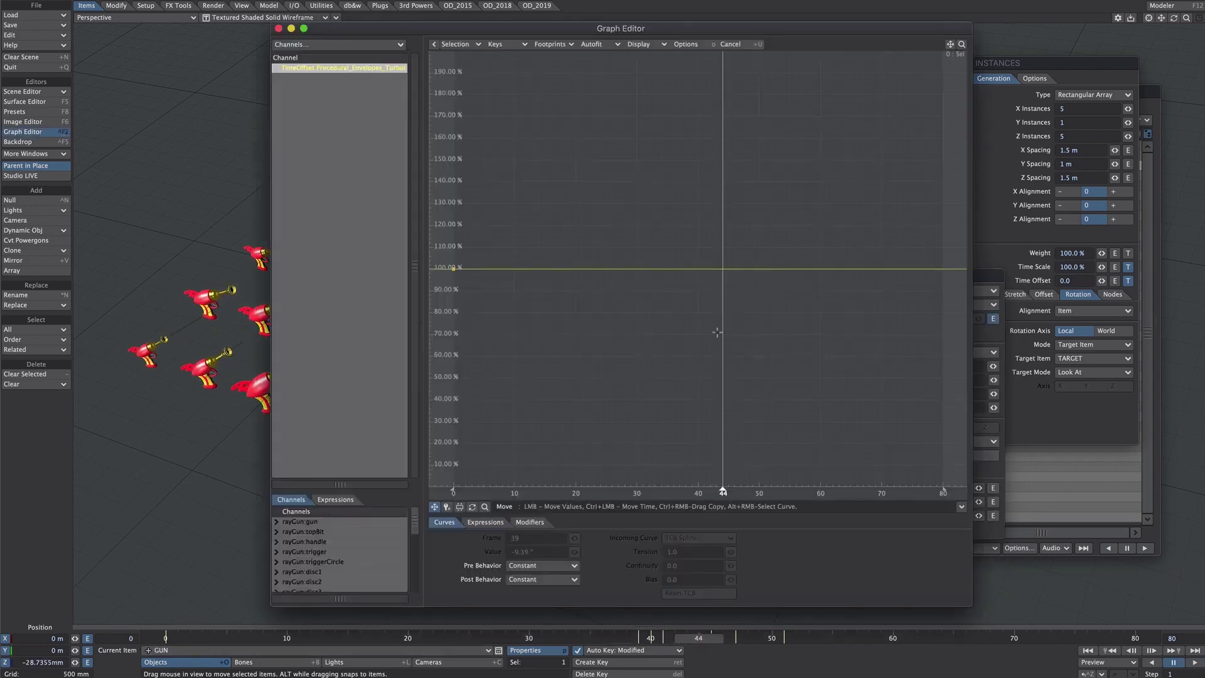
pyautogui.press('Return')
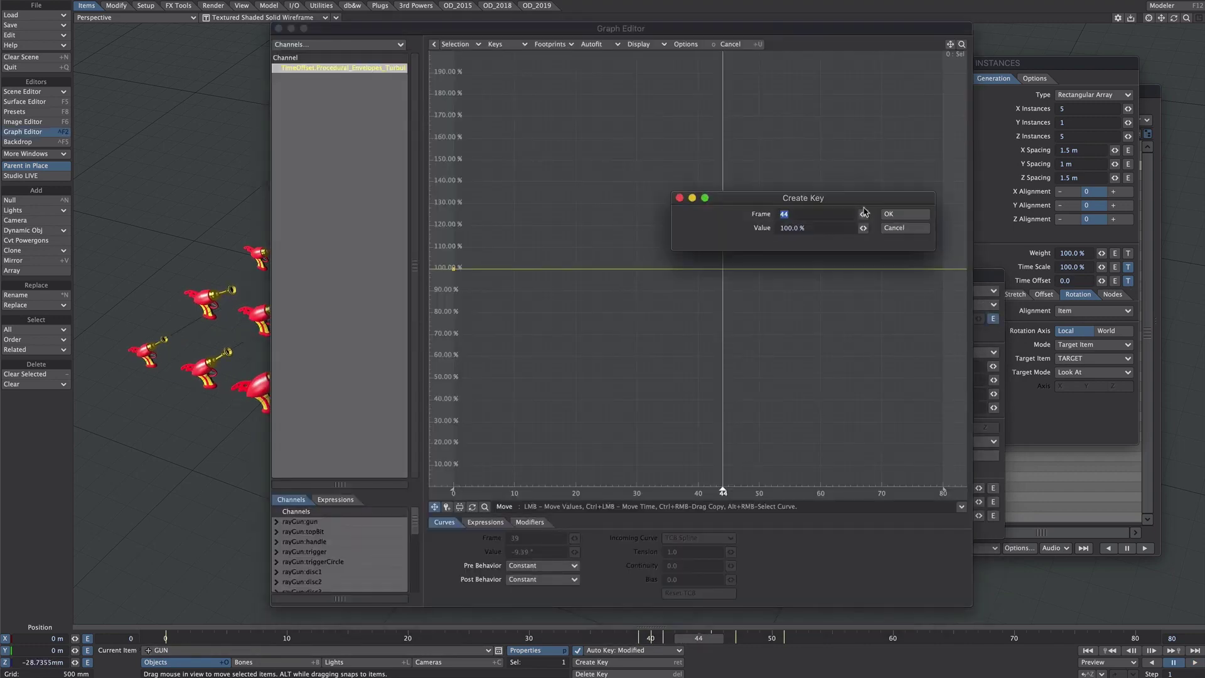
pyautogui.moveTo(819, 227); pyautogui.dragTo(772, 229)
pyautogui.write('0')
pyautogui.press('Return')
pyautogui.click(727, 537)
pyautogui.click(708, 576)
pyautogui.click(278, 29)
# Envelope the Time Scale texture's layer opacity with a stepped 10% key at frame 44.
pyautogui.click(1128, 270)
pyautogui.click(1128, 267)
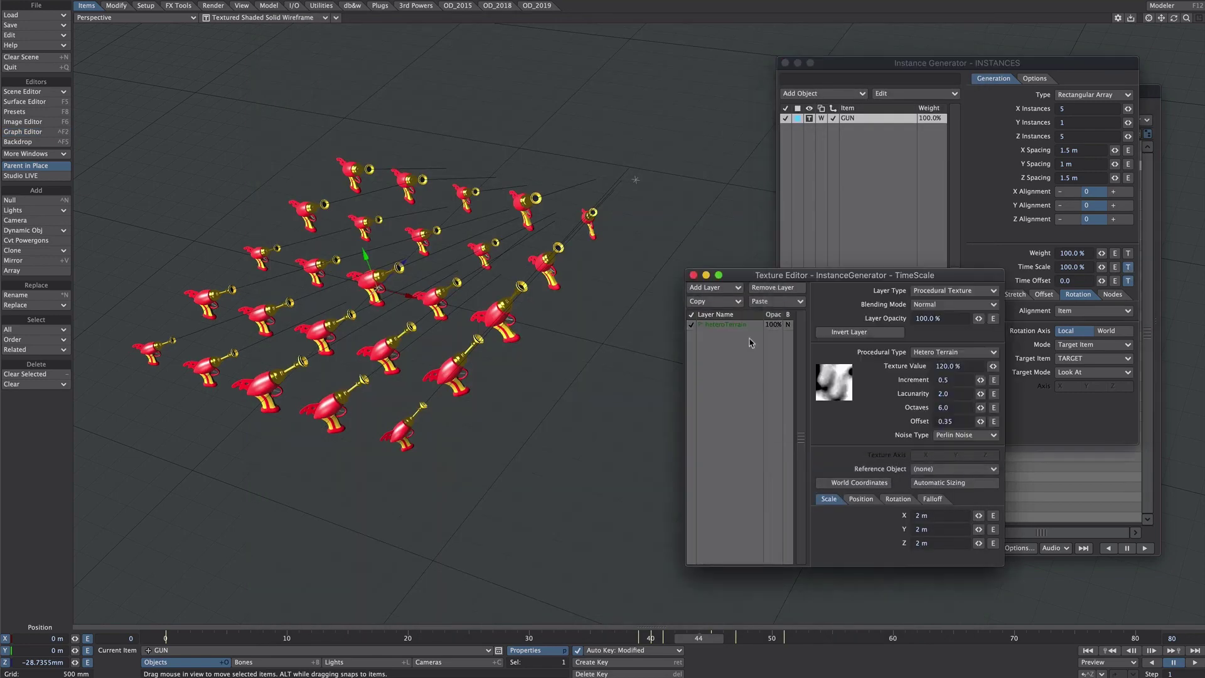
pyautogui.click(993, 318)
pyautogui.press('Return')
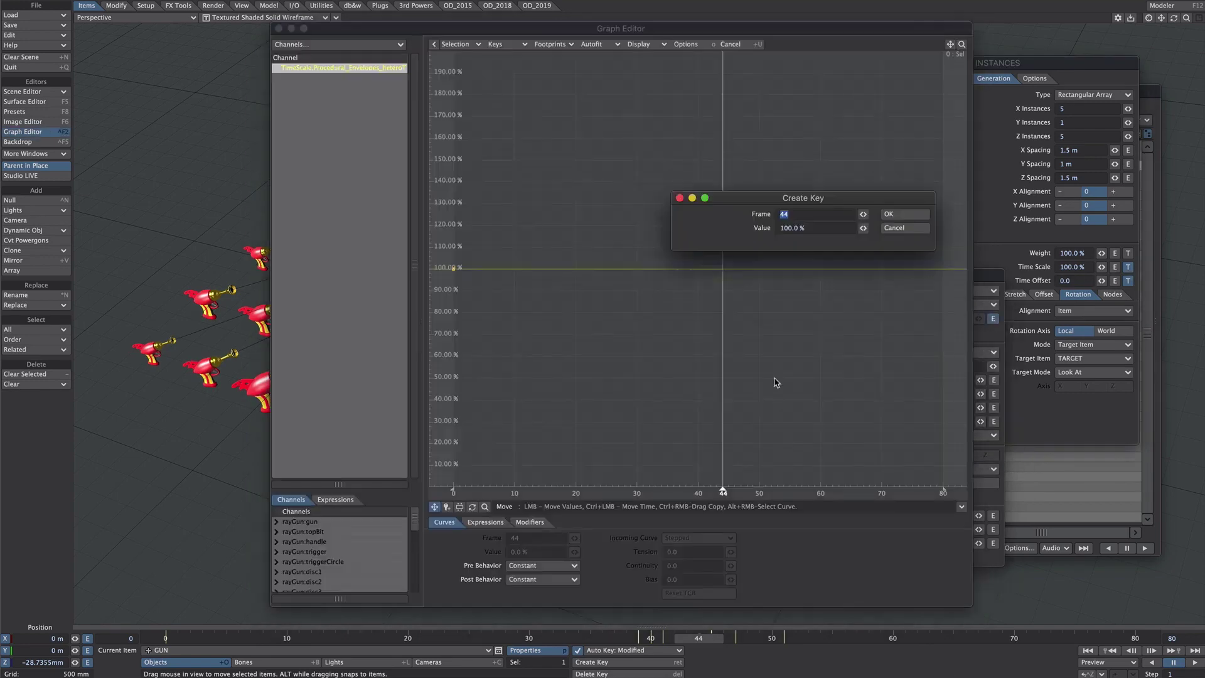
pyautogui.press('Tab')
pyautogui.write('10')
pyautogui.press('Return')
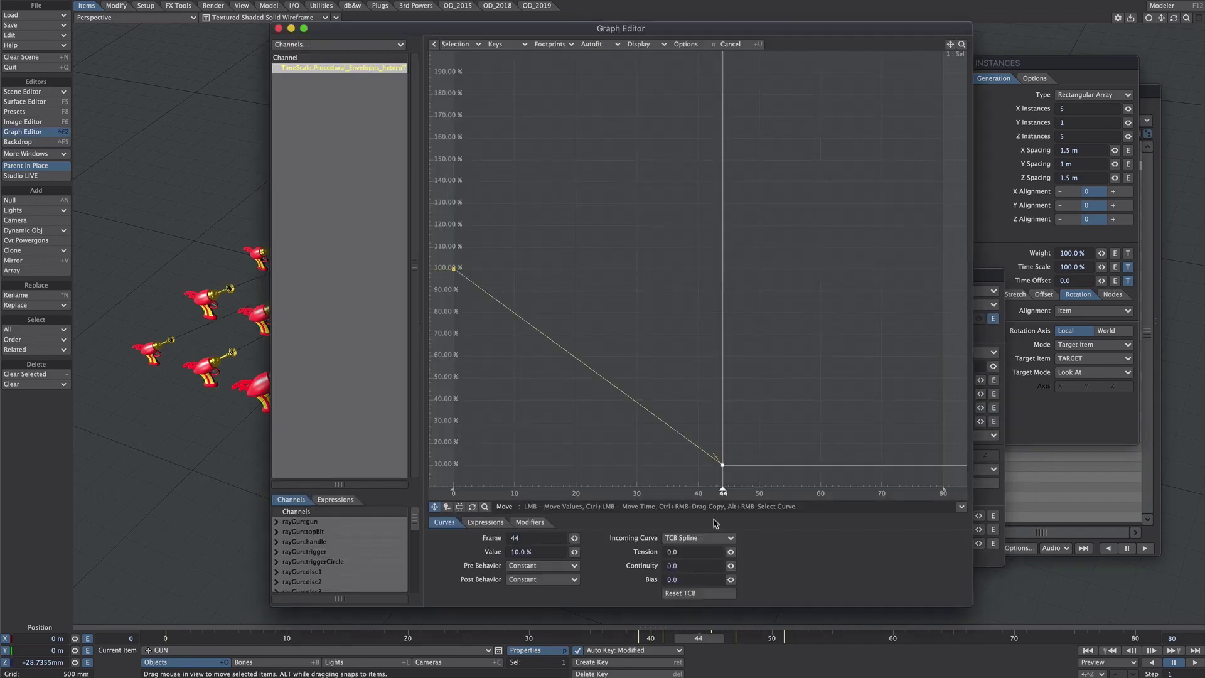
pyautogui.click(696, 538)
pyautogui.click(696, 575)
pyautogui.click(279, 29)
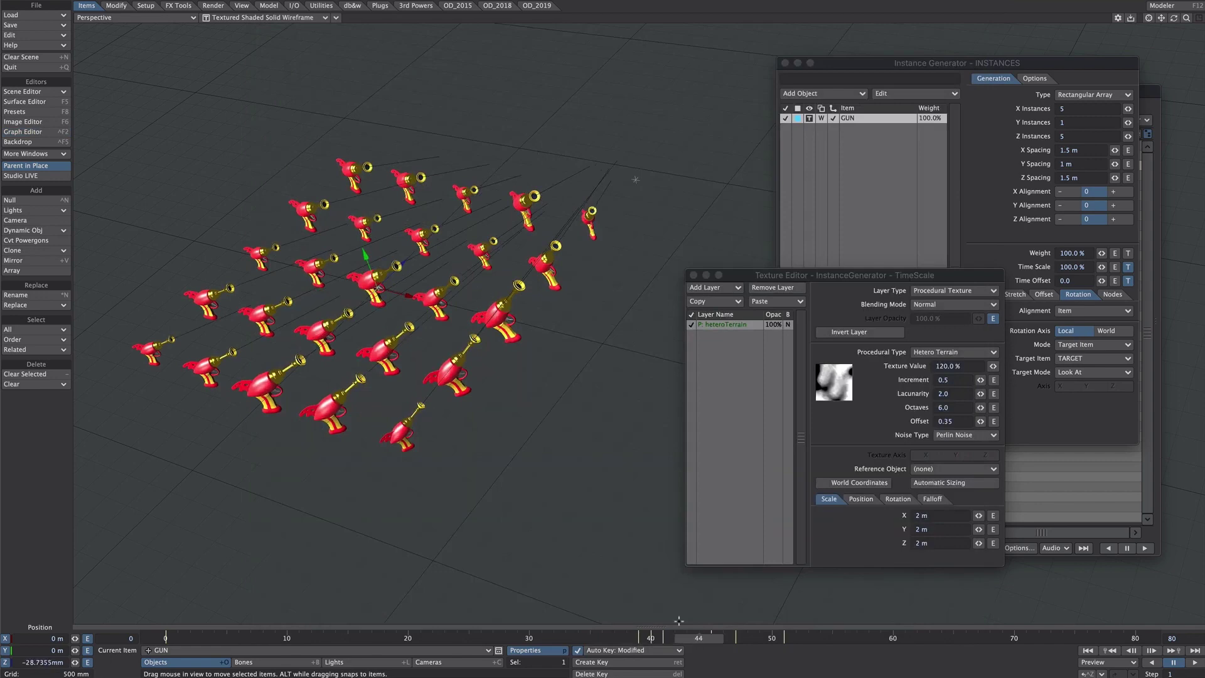
# Load the Opacity channels of both the TimeOffset and TimeScale textures into the Graph Editor.
pyautogui.hotkey('ctrl', 'F2')
pyautogui.moveTo(414, 521); pyautogui.dragTo(414, 578)
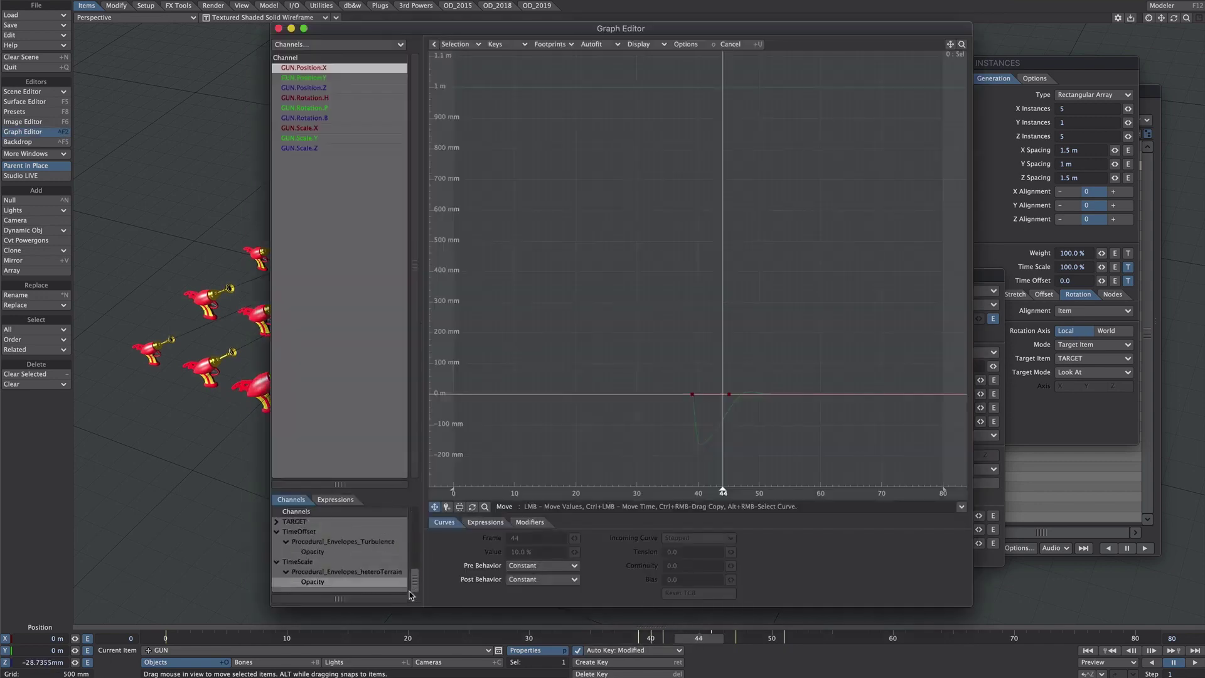
pyautogui.click(314, 551)
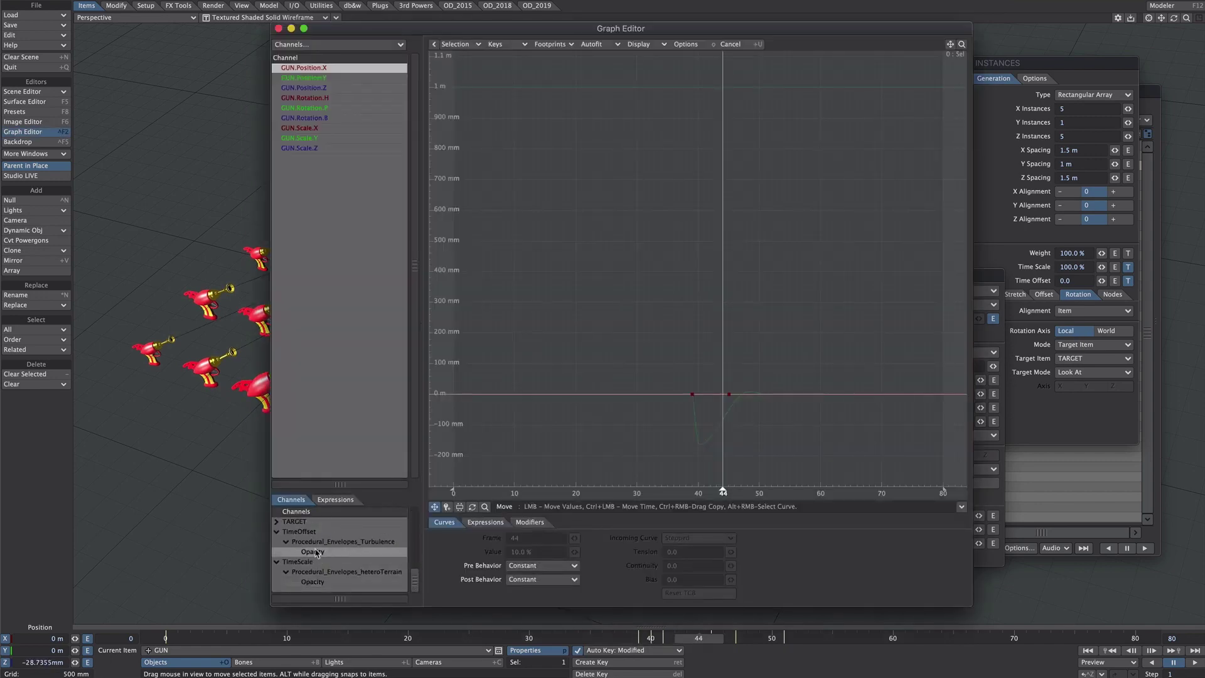
pyautogui.click(313, 582)
pyautogui.moveTo(307, 577); pyautogui.dragTo(323, 82)
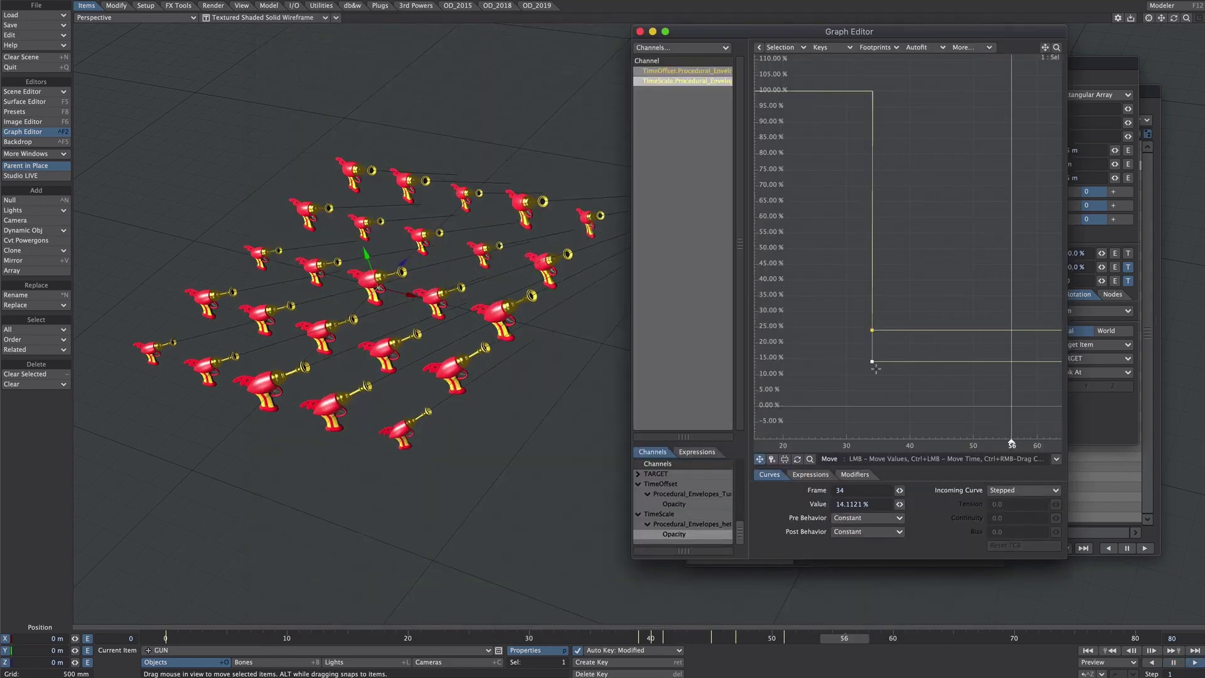
# Adjust the Time Scale texture's opacity key at frame 34 to about 8%.
pyautogui.moveTo(875, 368)
pyautogui.mouseDown()
pyautogui.moveTo(875, 351)
pyautogui.moveTo(875, 385)
pyautogui.mouseUp()
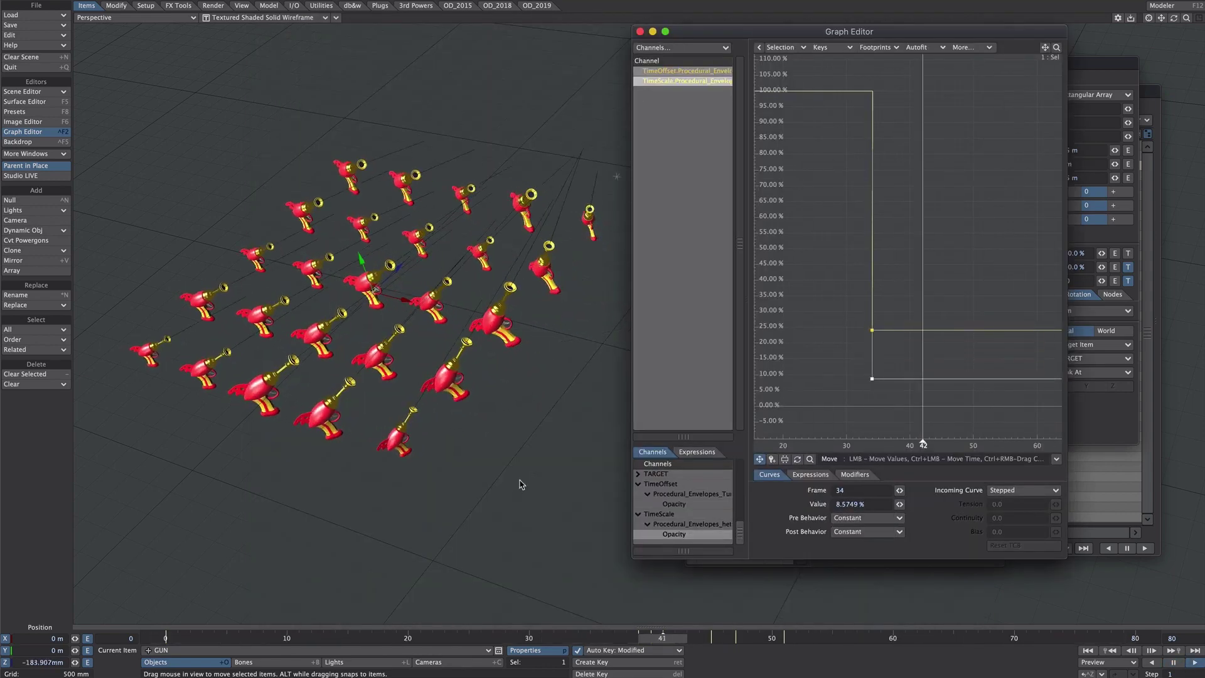
pyautogui.moveTo(881, 381); pyautogui.dragTo(881, 395)
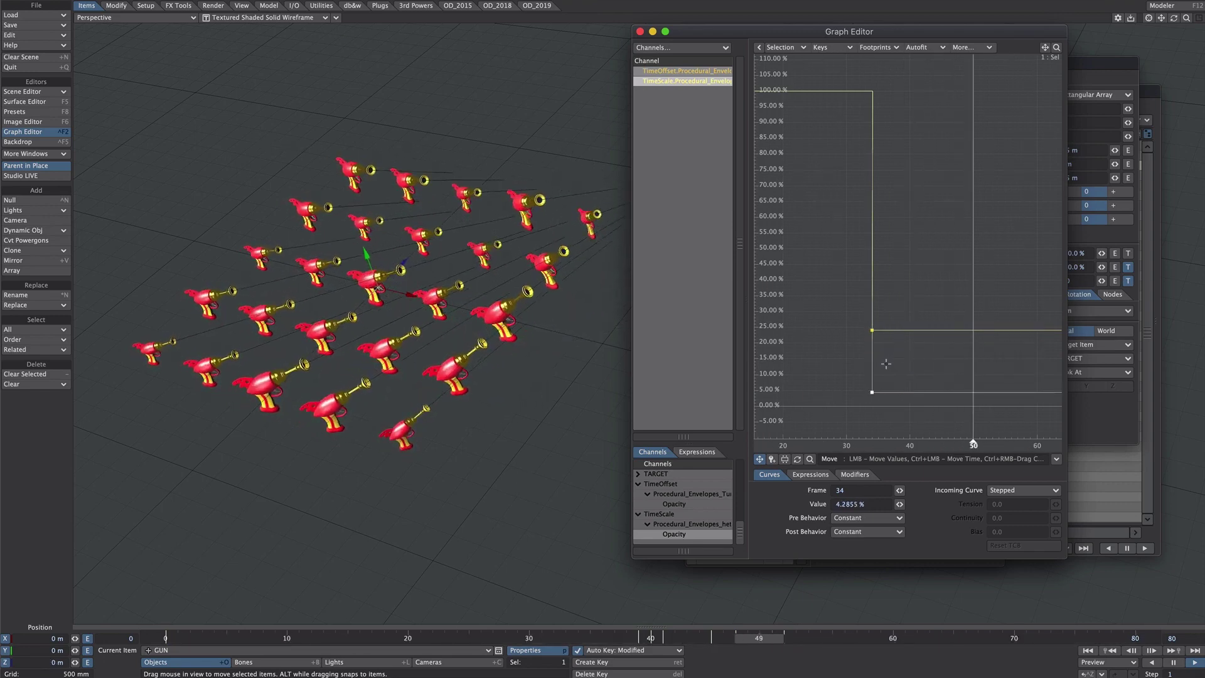
pyautogui.moveTo(873, 391)
pyautogui.moveTo(873, 391); pyautogui.dragTo(872, 380)
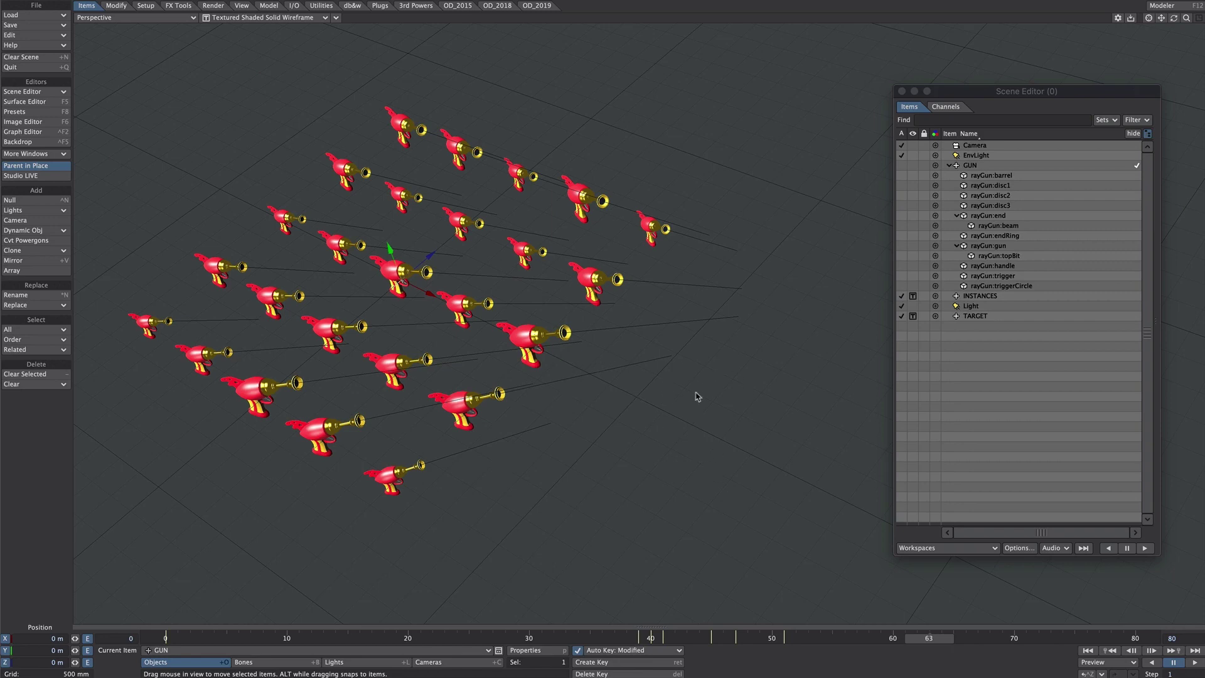
# Add a null object named BEAM to the scene.
pyautogui.click(1010, 227)
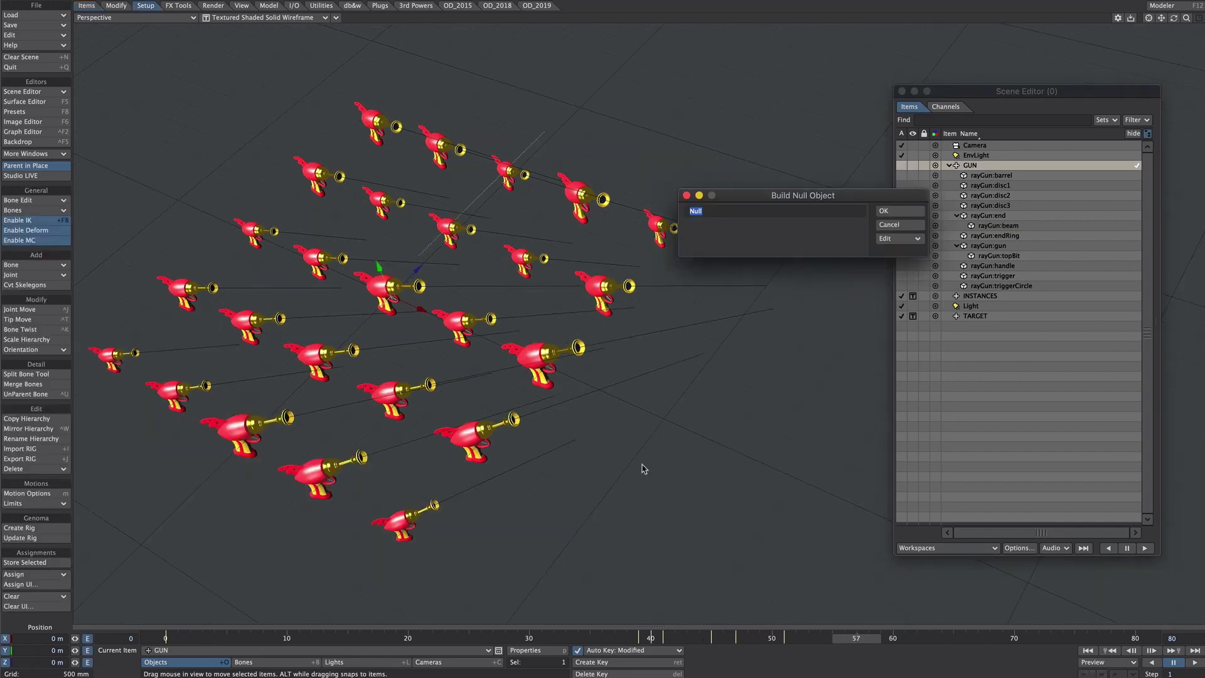
pyautogui.write('BEAM')
pyautogui.press('Return')
# Store rayGun:end and assign it to the BEAM null as Same As Position, Same As Rotation and Same As Scale.
pyautogui.click(1007, 236)
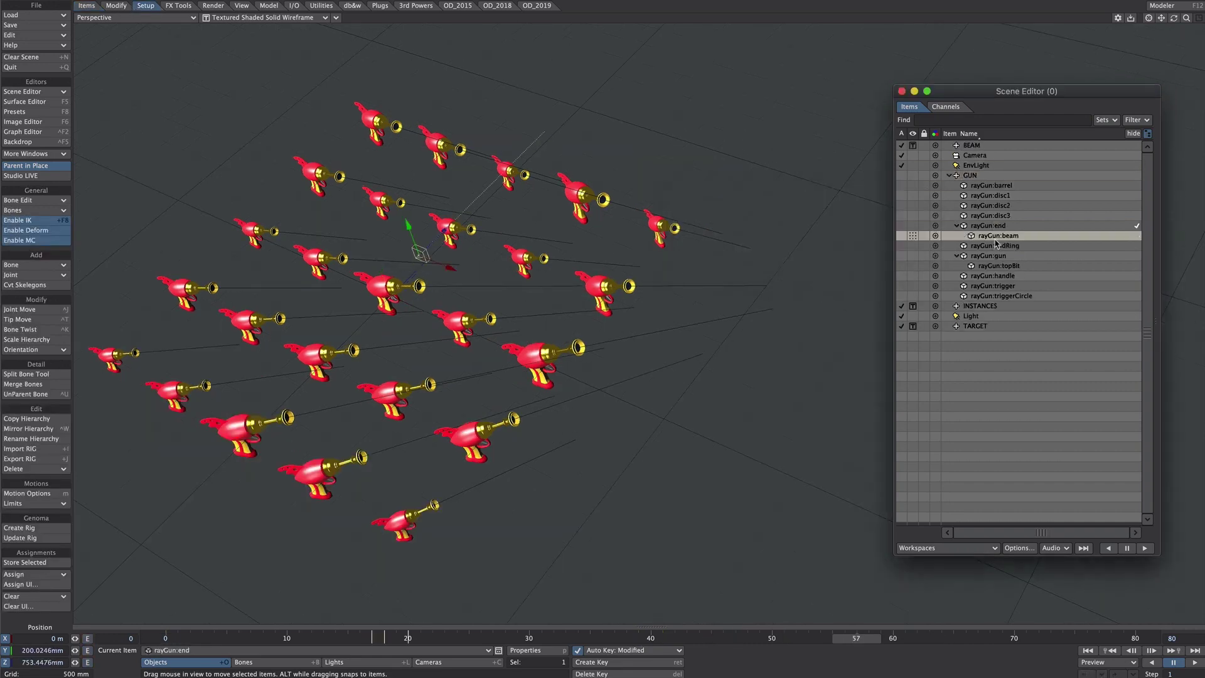
pyautogui.click(1004, 227)
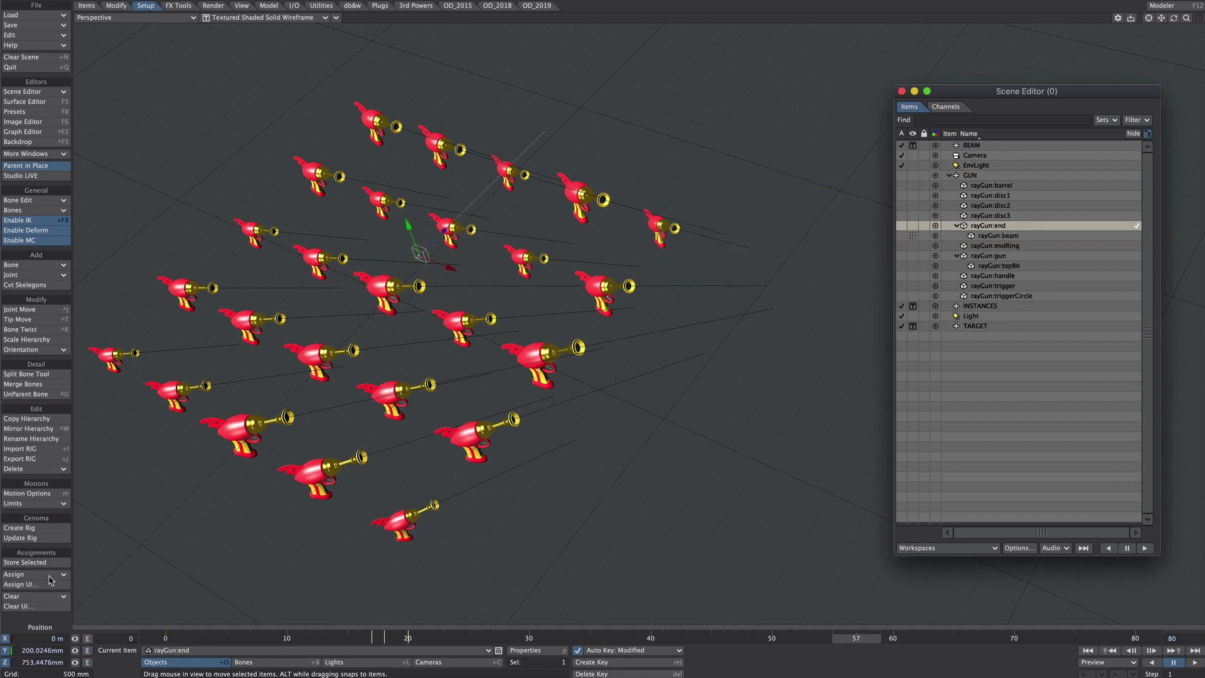
pyautogui.click(30, 563)
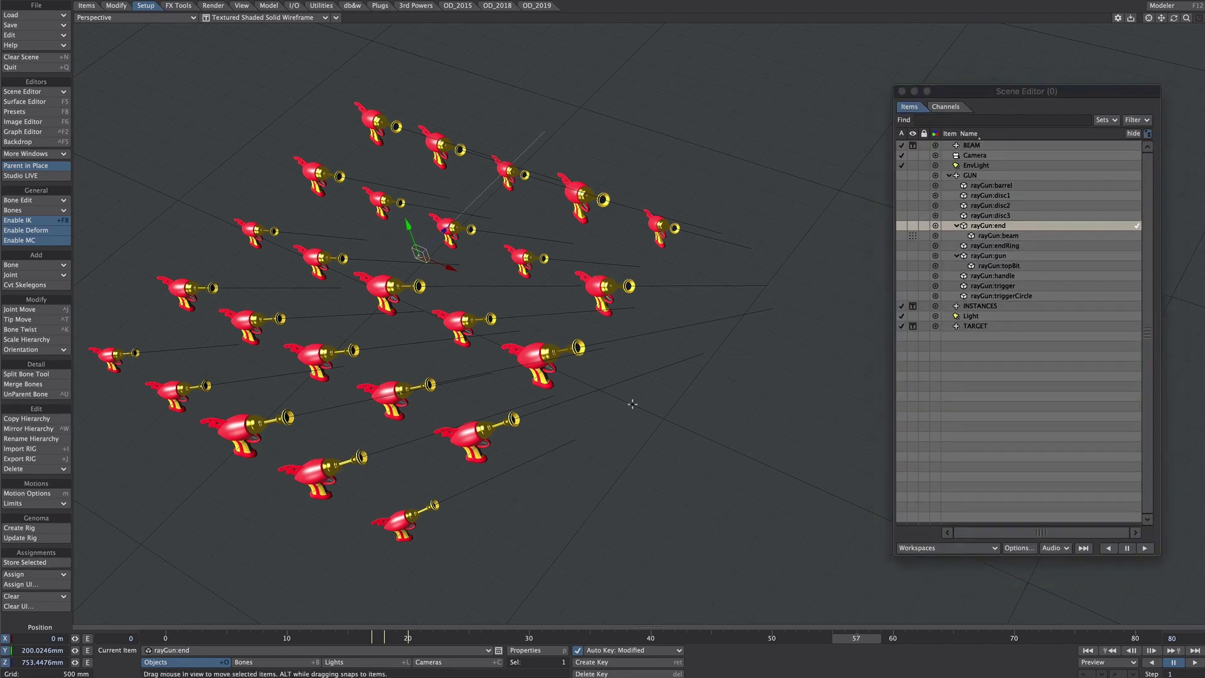
pyautogui.click(972, 148)
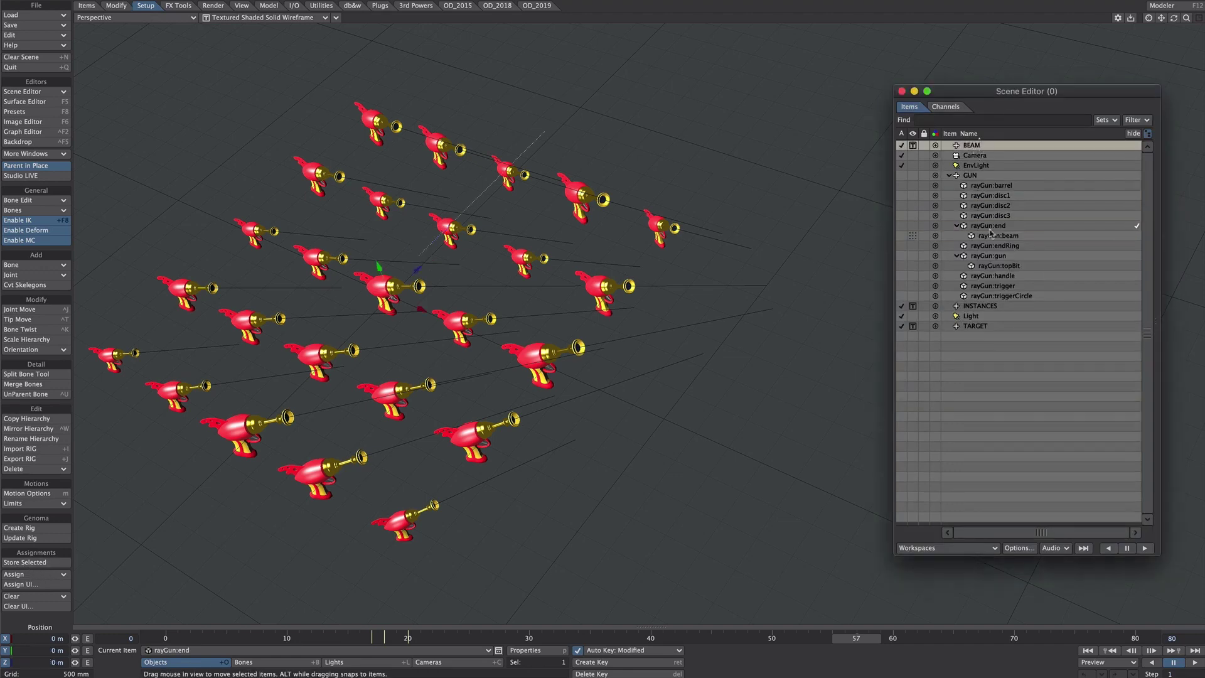
pyautogui.click(33, 575)
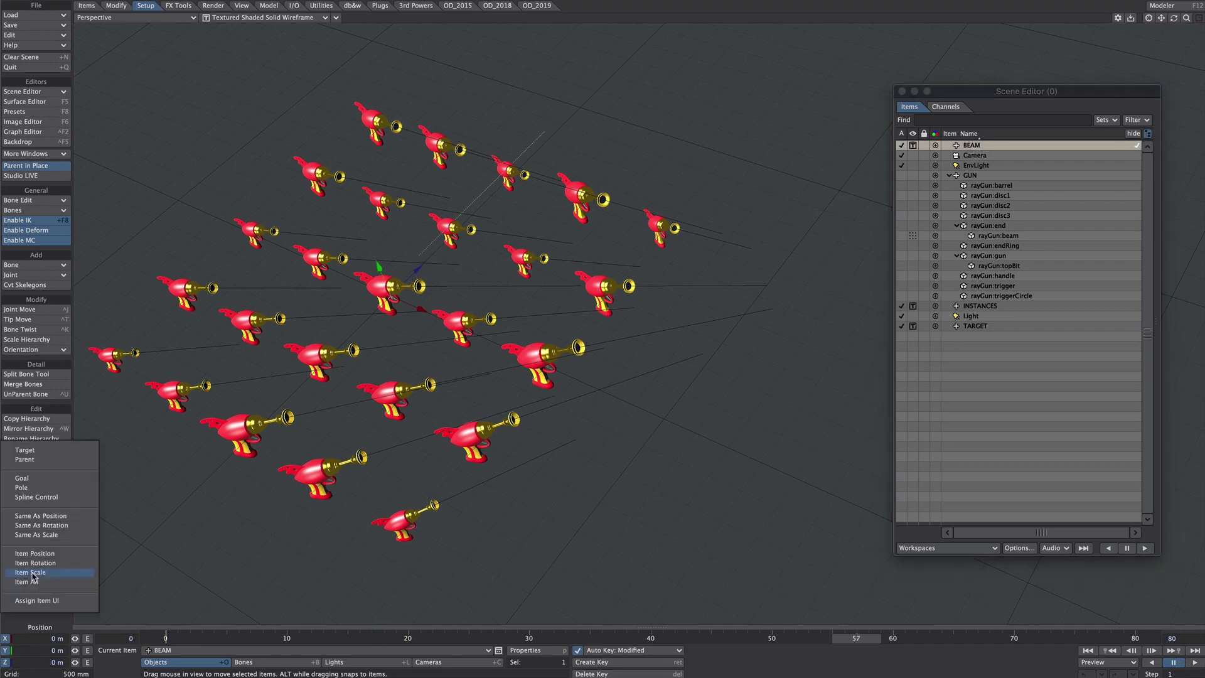
pyautogui.click(40, 515)
pyautogui.click(39, 574)
pyautogui.click(40, 580)
pyautogui.click(43, 575)
pyautogui.click(53, 581)
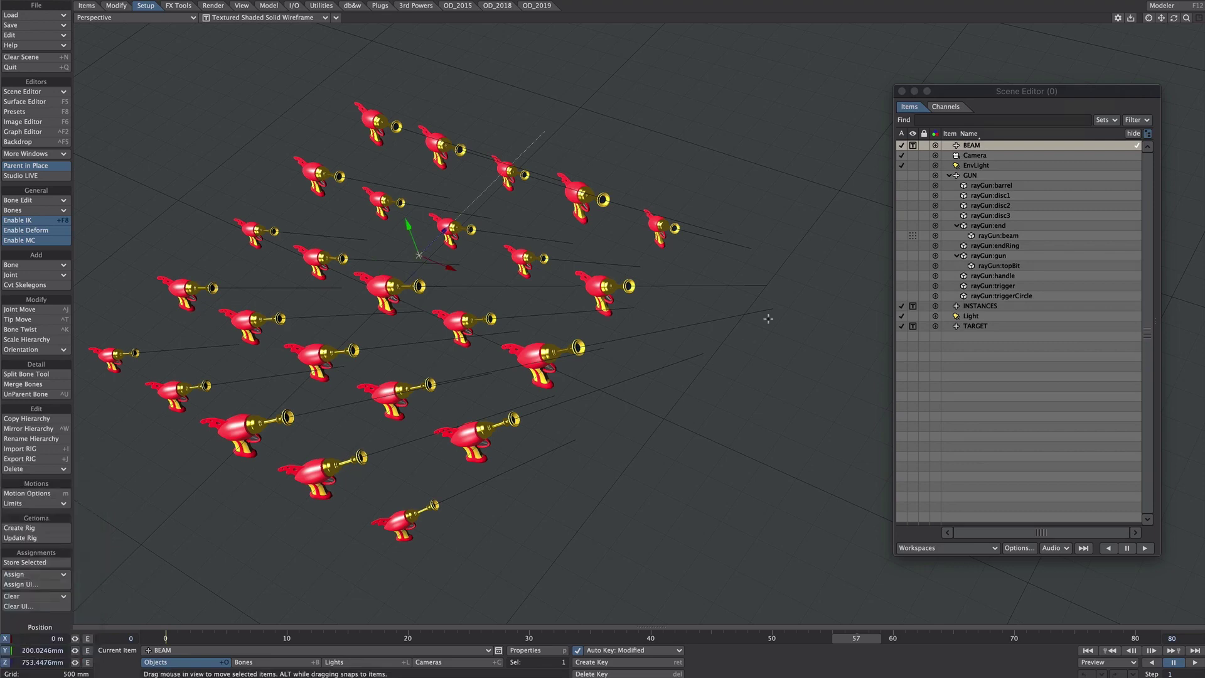
# Parent rayGun:beam to the BEAM null at frame 0 and revert the scene to the last saved version.
pyautogui.click(1089, 651)
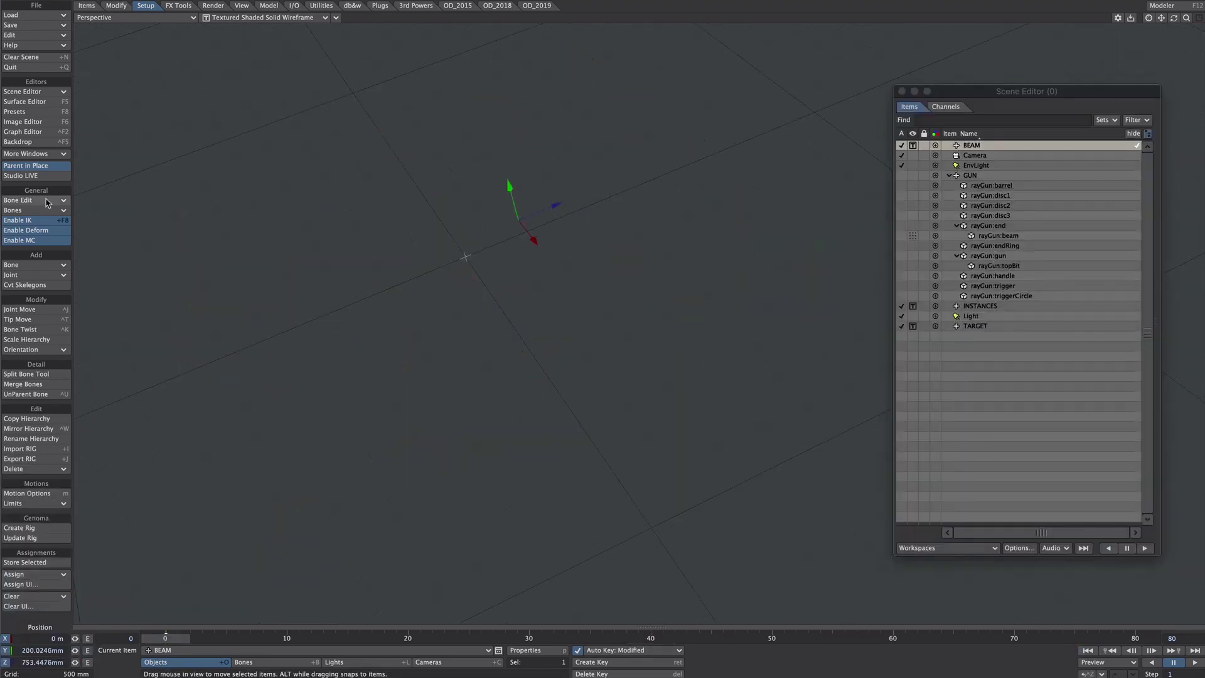
pyautogui.click(1007, 236)
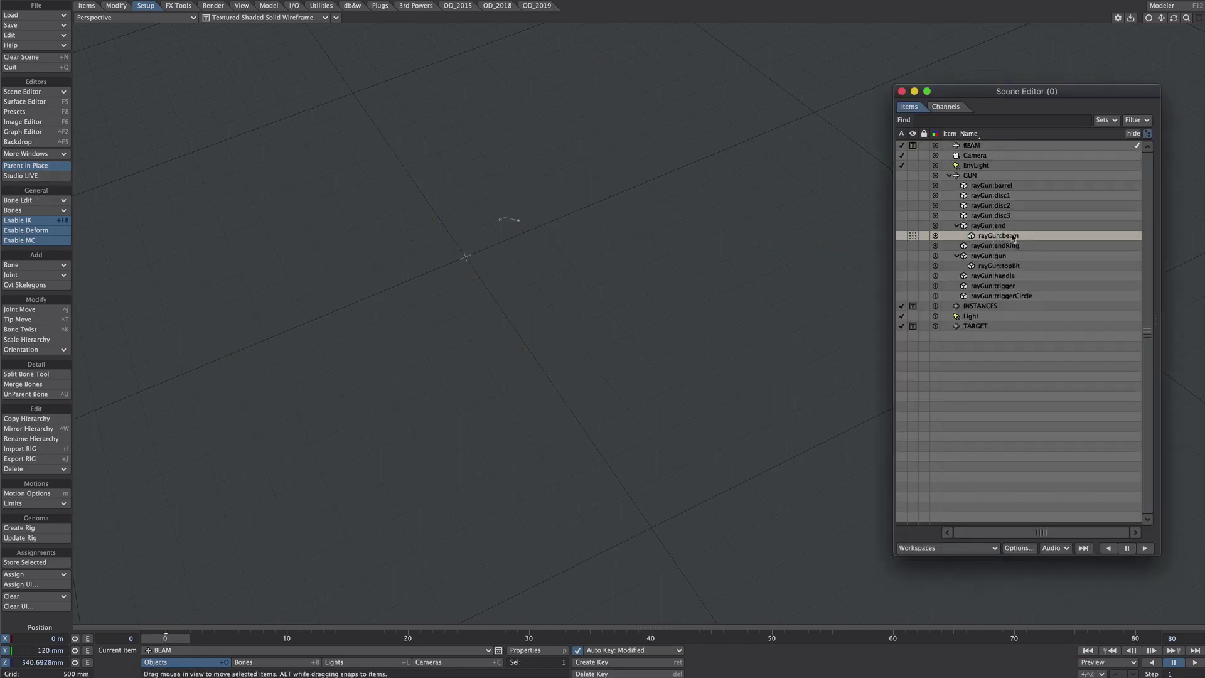
pyautogui.moveTo(994, 239); pyautogui.dragTo(976, 158)
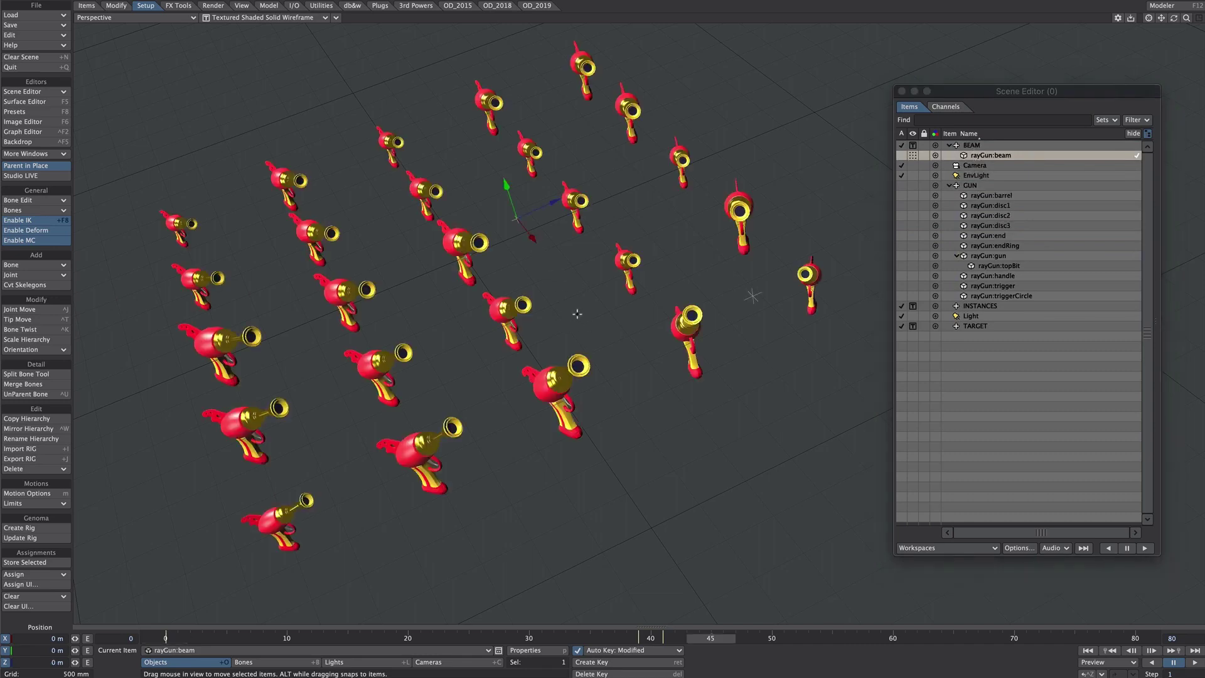
pyautogui.click(56, 15)
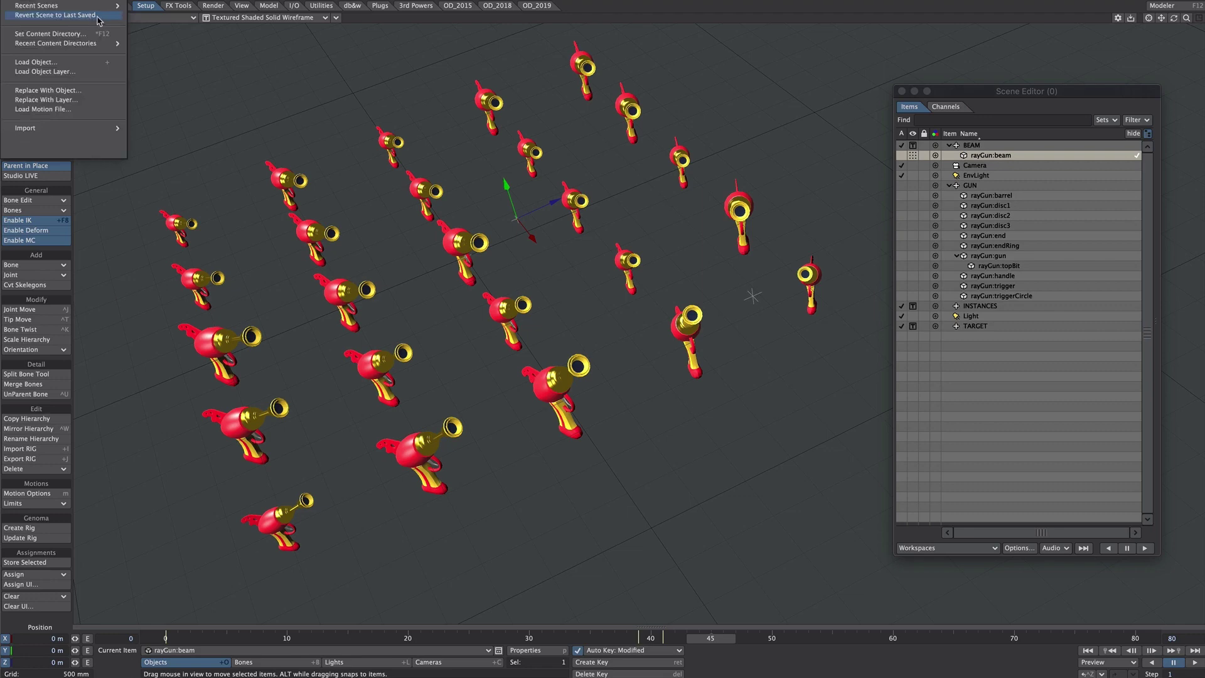
pyautogui.click(97, 16)
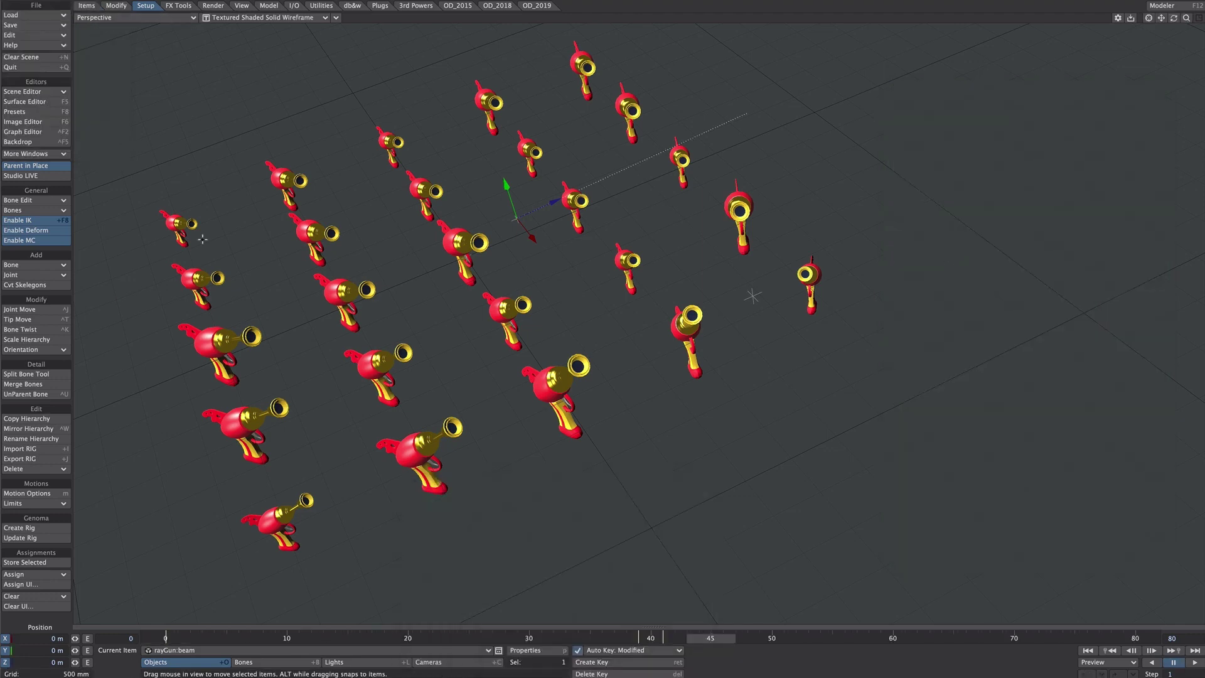
# Select the frame 0 keys of rayGun:beam's Scale X, Y and Z channels in the Graph Editor.
pyautogui.hotkey('ctrl', 'F2')
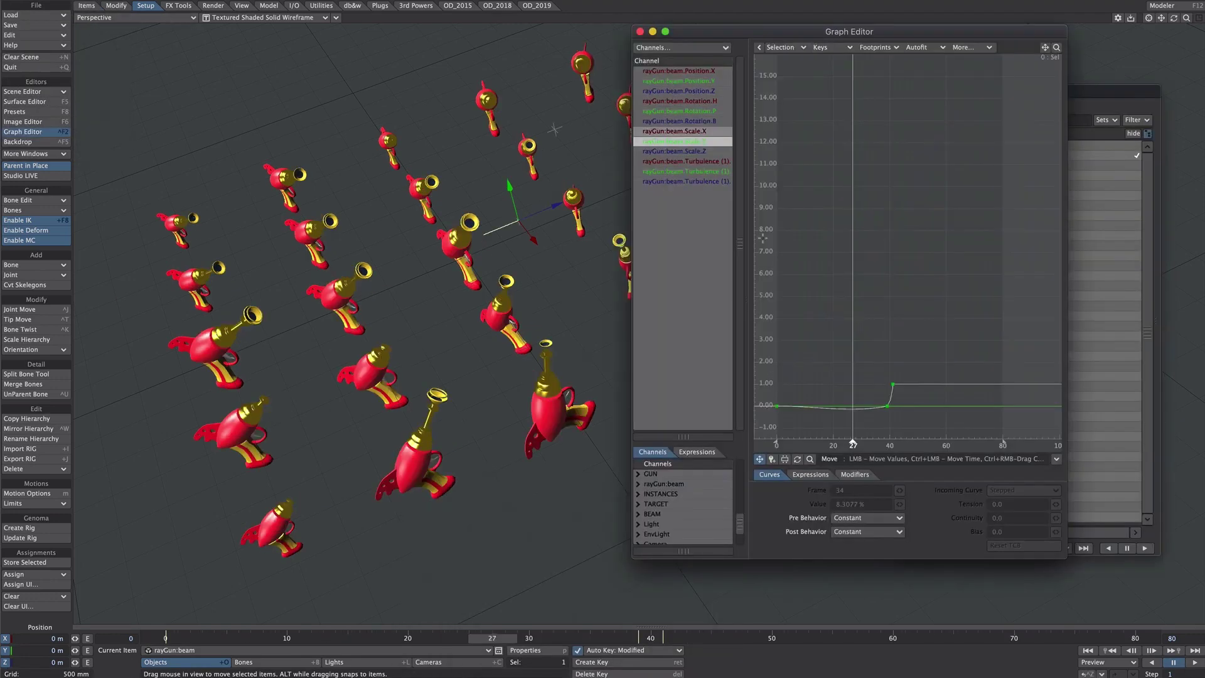
pyautogui.click(706, 322)
pyautogui.click(693, 134)
pyautogui.keyDown('shift'); pyautogui.click(700, 151); pyautogui.keyUp('shift')
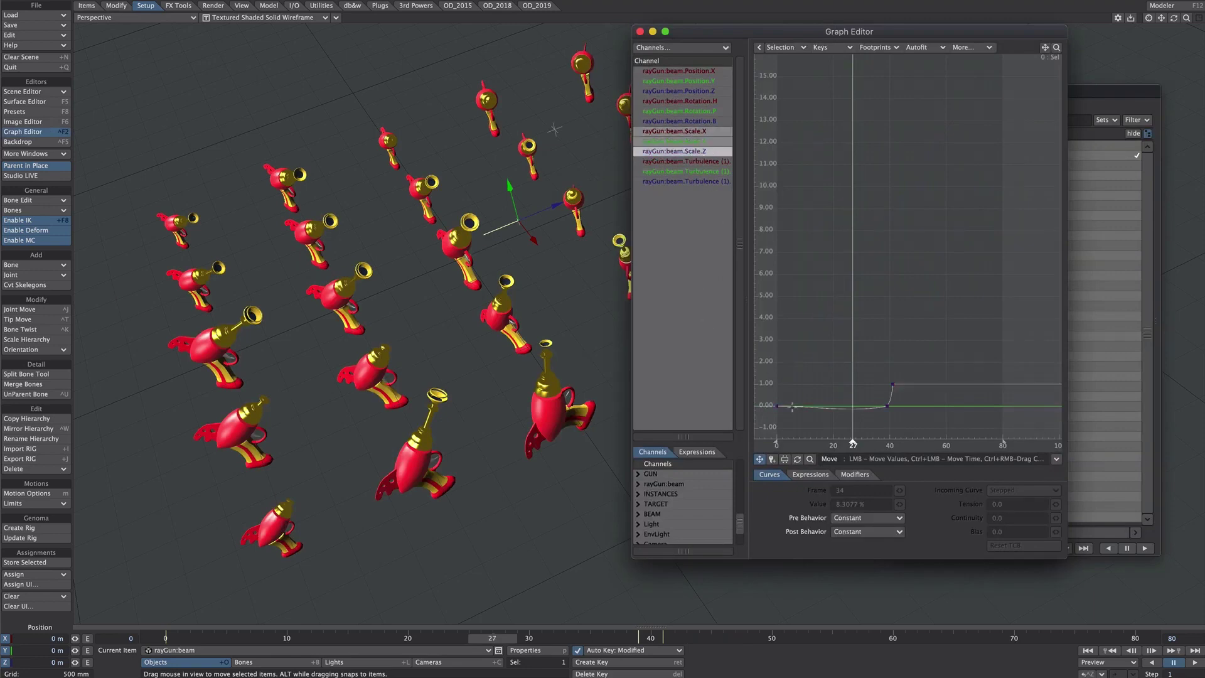
pyautogui.moveTo(808, 370); pyautogui.dragTo(752, 455)
pyautogui.click(640, 32)
# Copy the existing Instance Generator of the INSTANCES null.
pyautogui.click(995, 196)
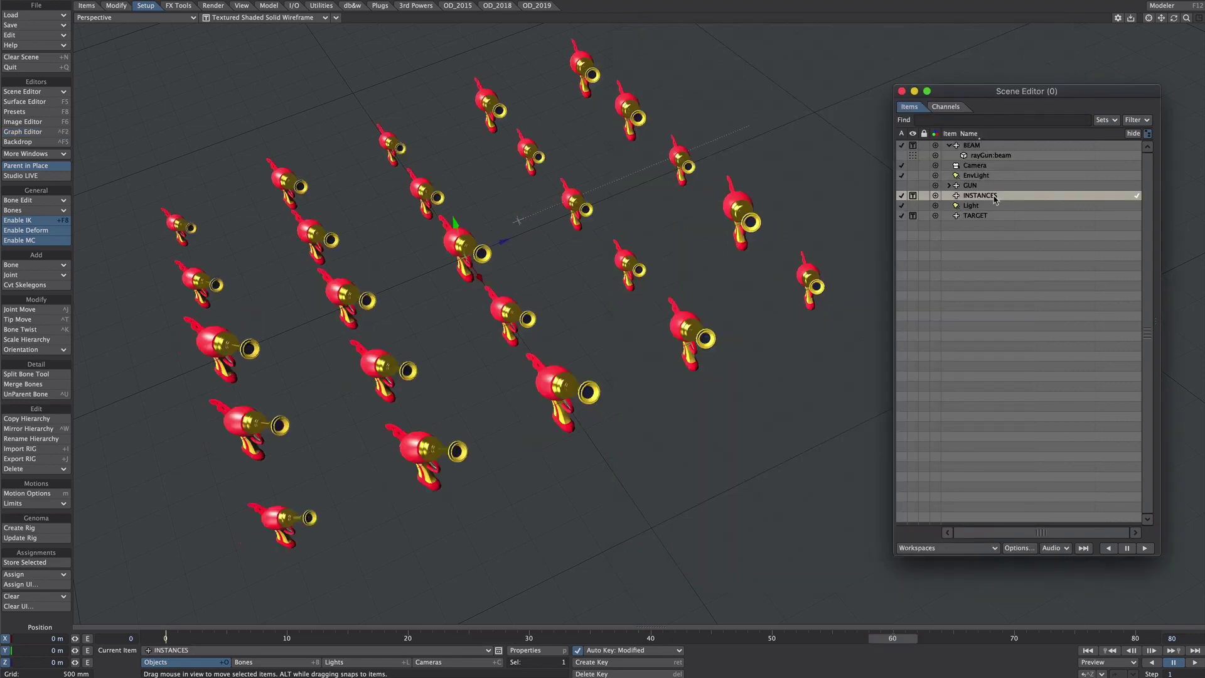
pyautogui.press('p')
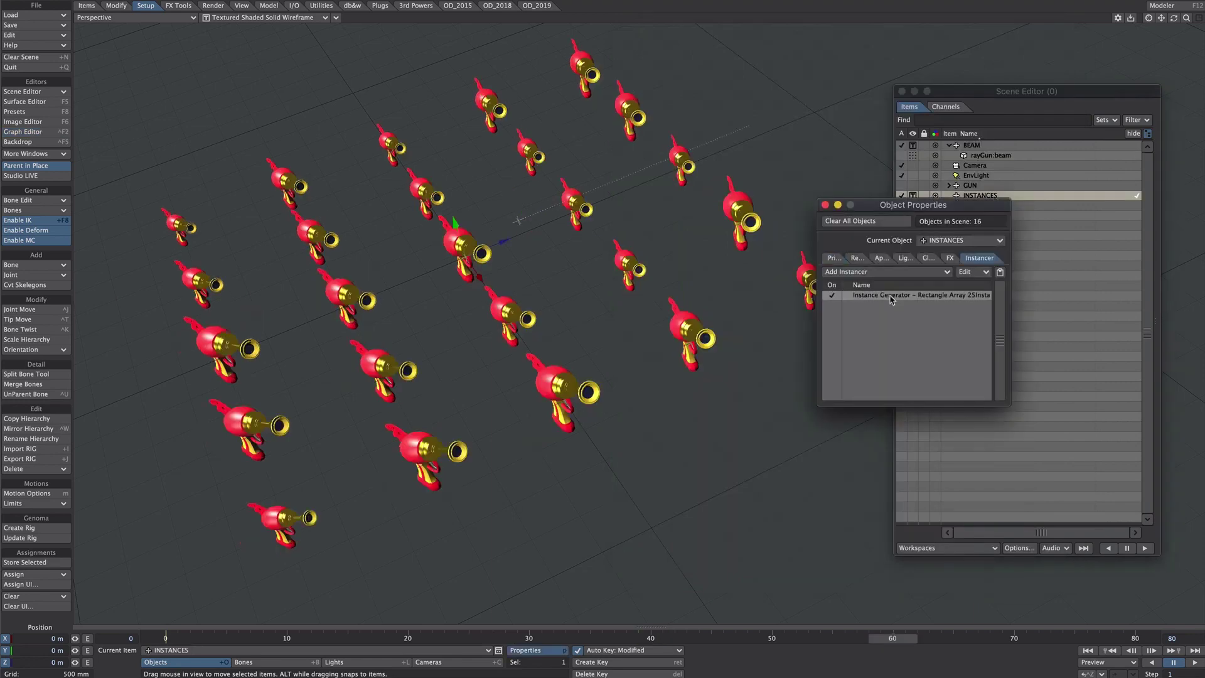
pyautogui.rightClick(890, 296)
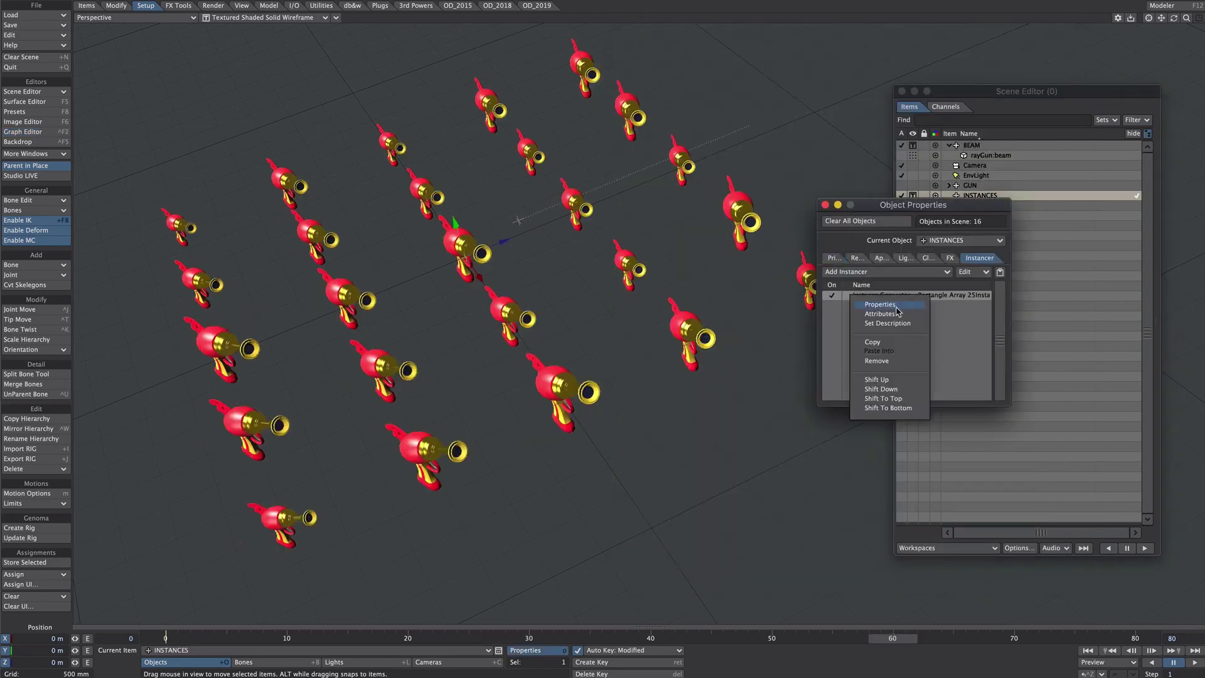
pyautogui.click(890, 343)
# Add a second Instance Generator to INSTANCES and paste the copied generator's settings into it.
pyautogui.click(883, 270)
pyautogui.click(884, 281)
pyautogui.click(879, 307)
pyautogui.rightClick(879, 307)
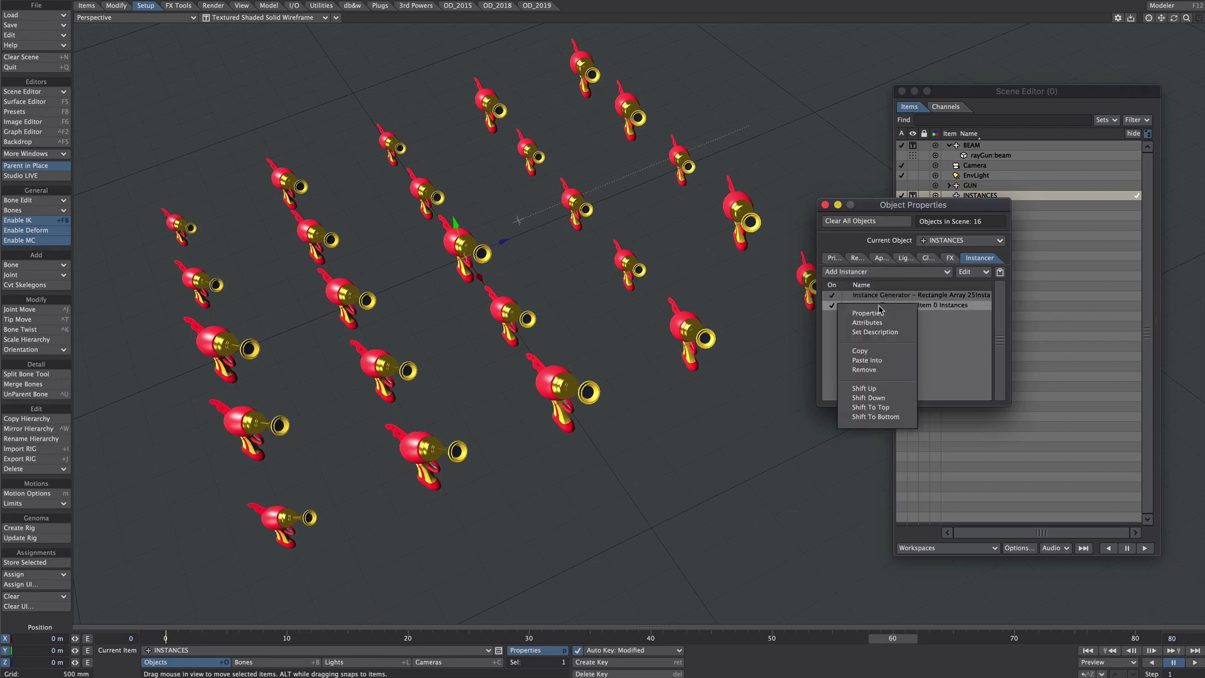
pyautogui.click(866, 360)
# Set the description of the second Instance Generator on INSTANCES to BEAM.
pyautogui.rightClick(882, 311)
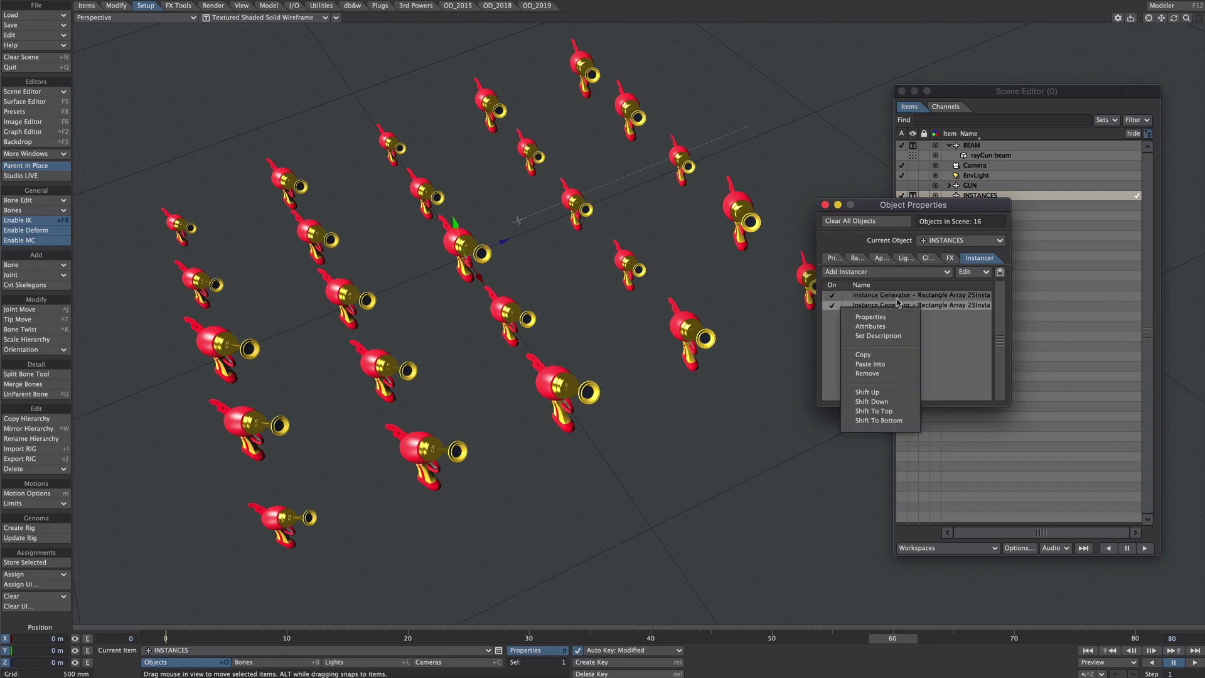
pyautogui.click(894, 340)
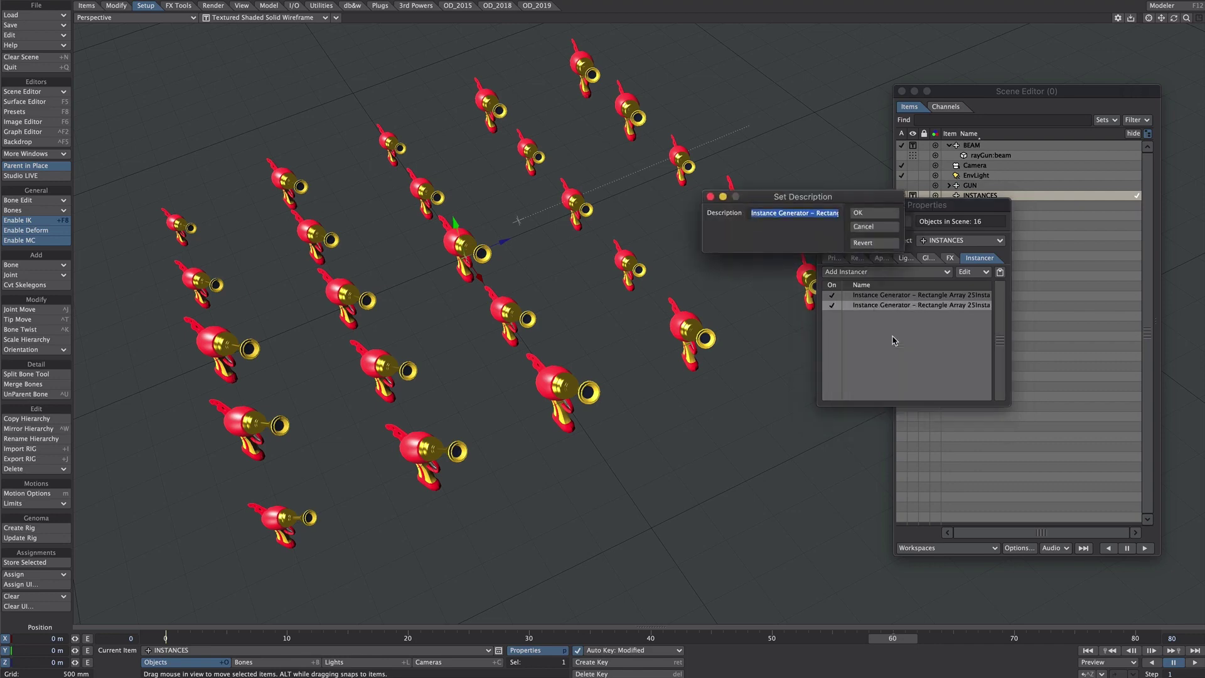
pyautogui.write('B')
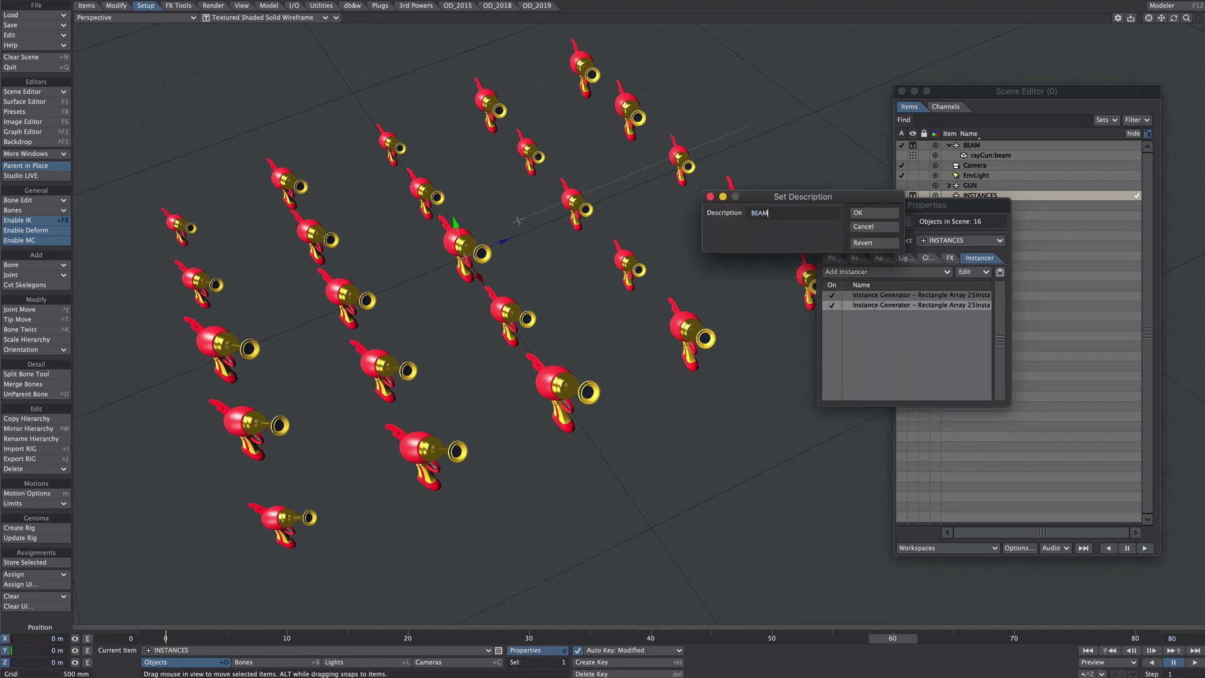
pyautogui.write('EAM')
pyautogui.press('Return')
# Replace the GUN object with the BEAM null in the BEAM instance generator and check the instanced beams in the viewport.
pyautogui.doubleClick(861, 302)
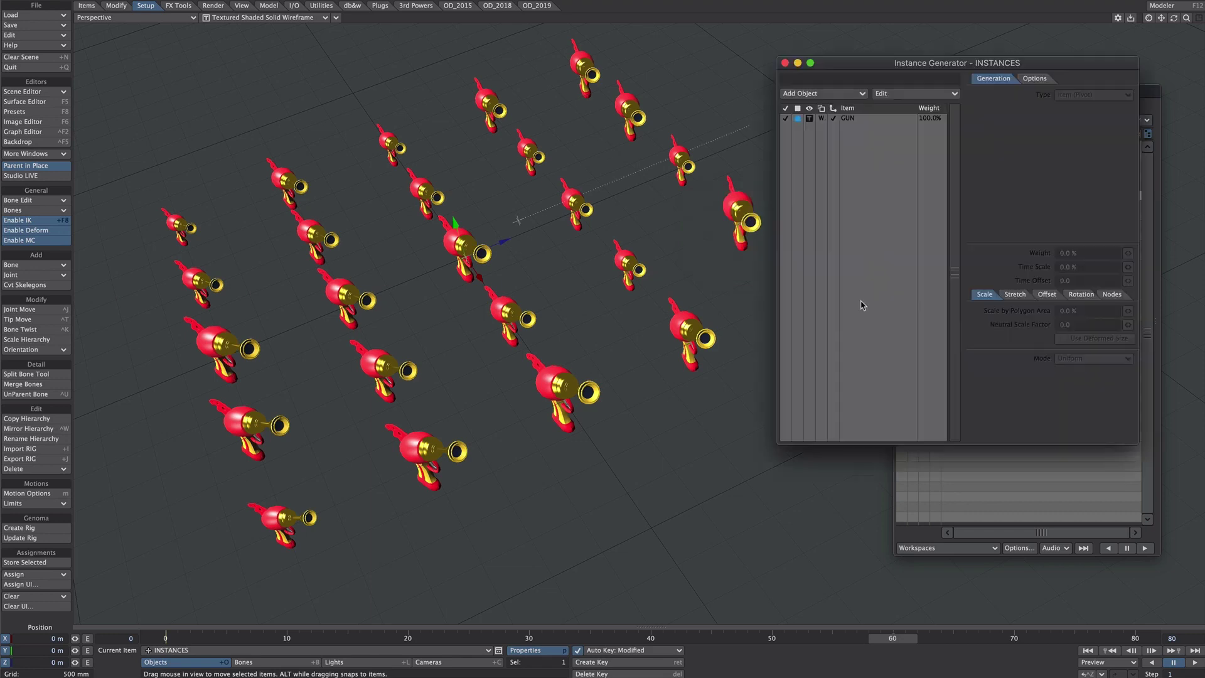
pyautogui.click(852, 121)
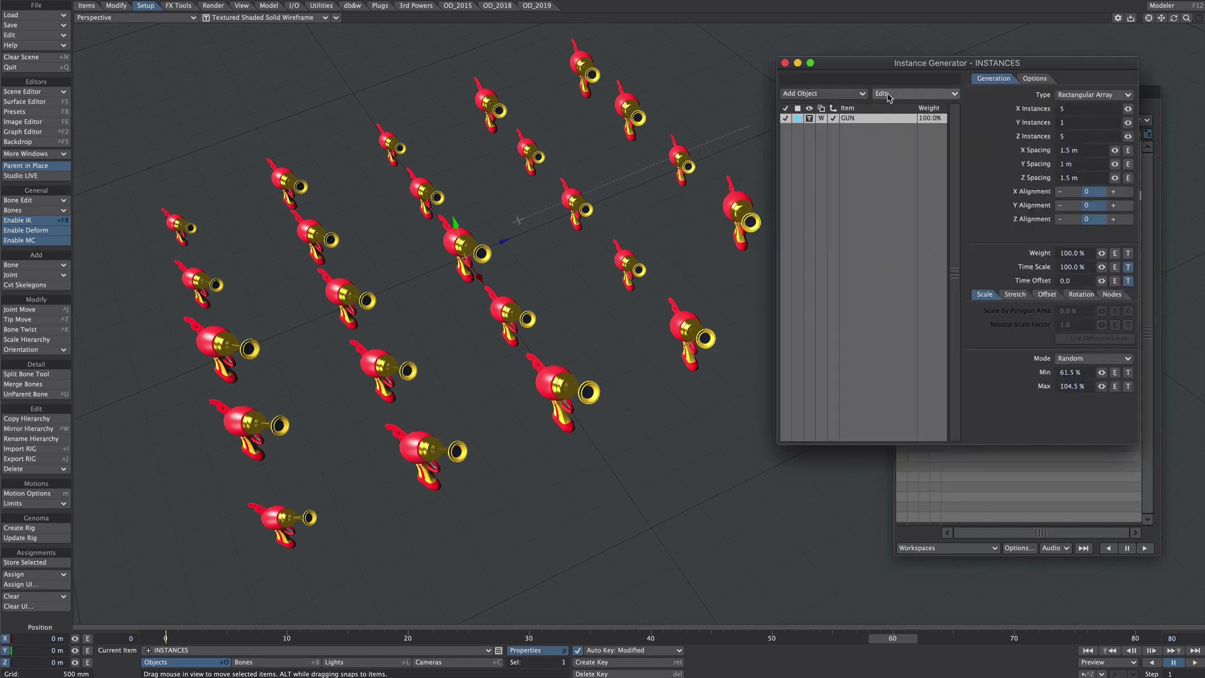
pyautogui.click(893, 95)
pyautogui.moveTo(884, 113)
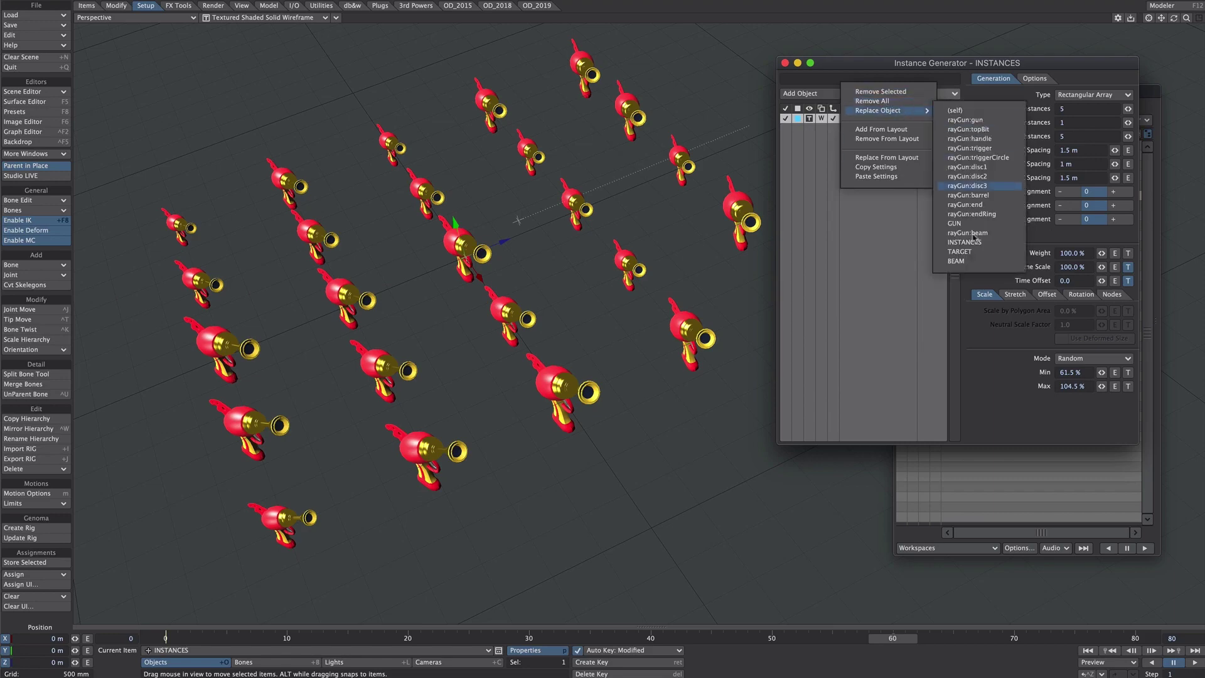
pyautogui.click(960, 261)
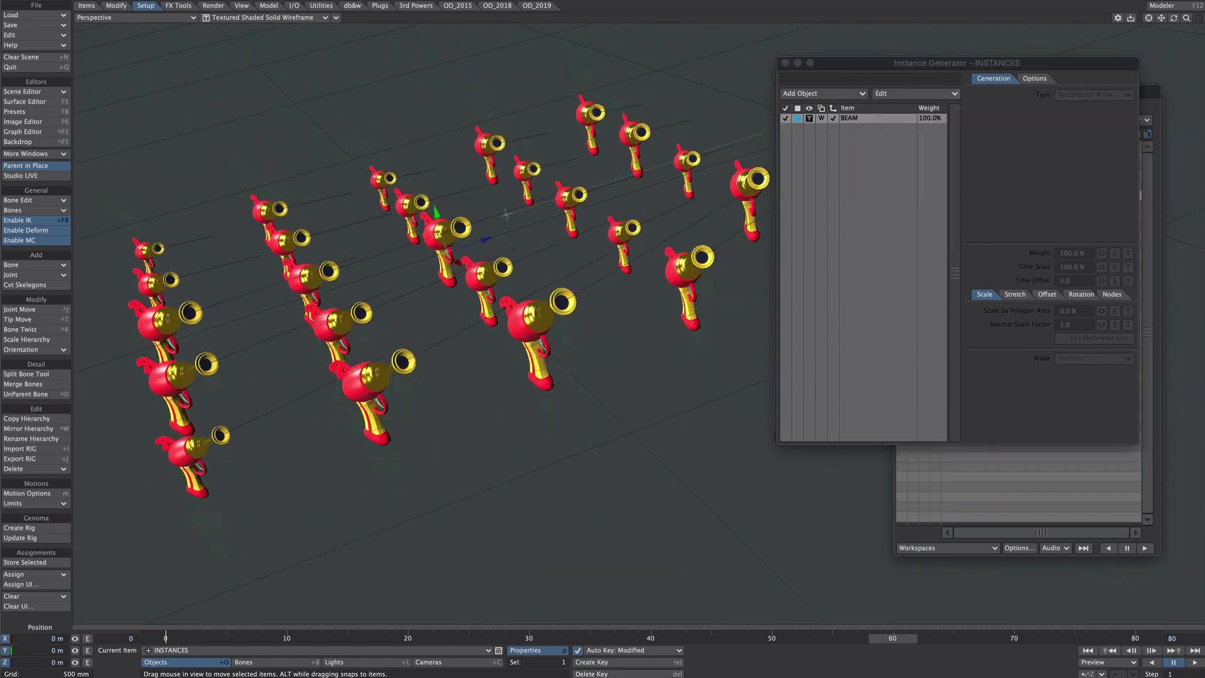
pyautogui.keyDown('alt'); pyautogui.moveTo(603, 277); pyautogui.dragTo(672, 339); pyautogui.keyUp('alt')
pyautogui.keyDown('alt'); pyautogui.moveTo(608, 306); pyautogui.dragTo(637, 332); pyautogui.keyUp('alt')
pyautogui.click(1092, 651)
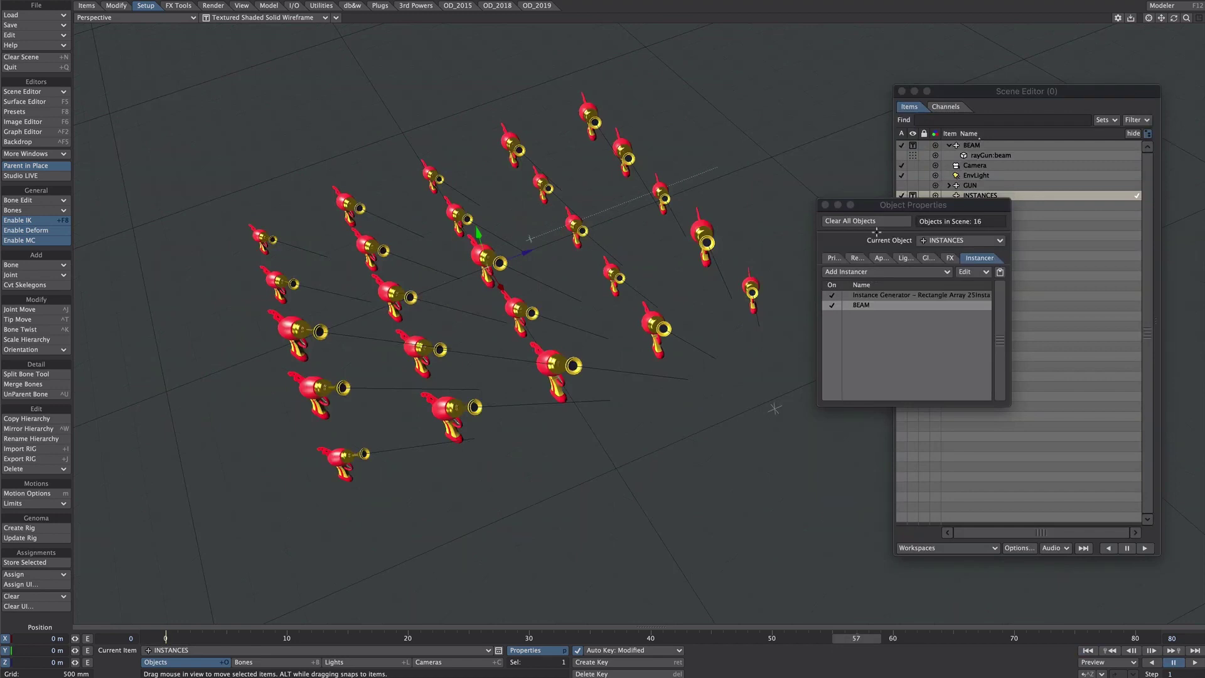
# Compare the Random Seed options of the gun's instance generator and the BEAM generator.
pyautogui.doubleClick(867, 295)
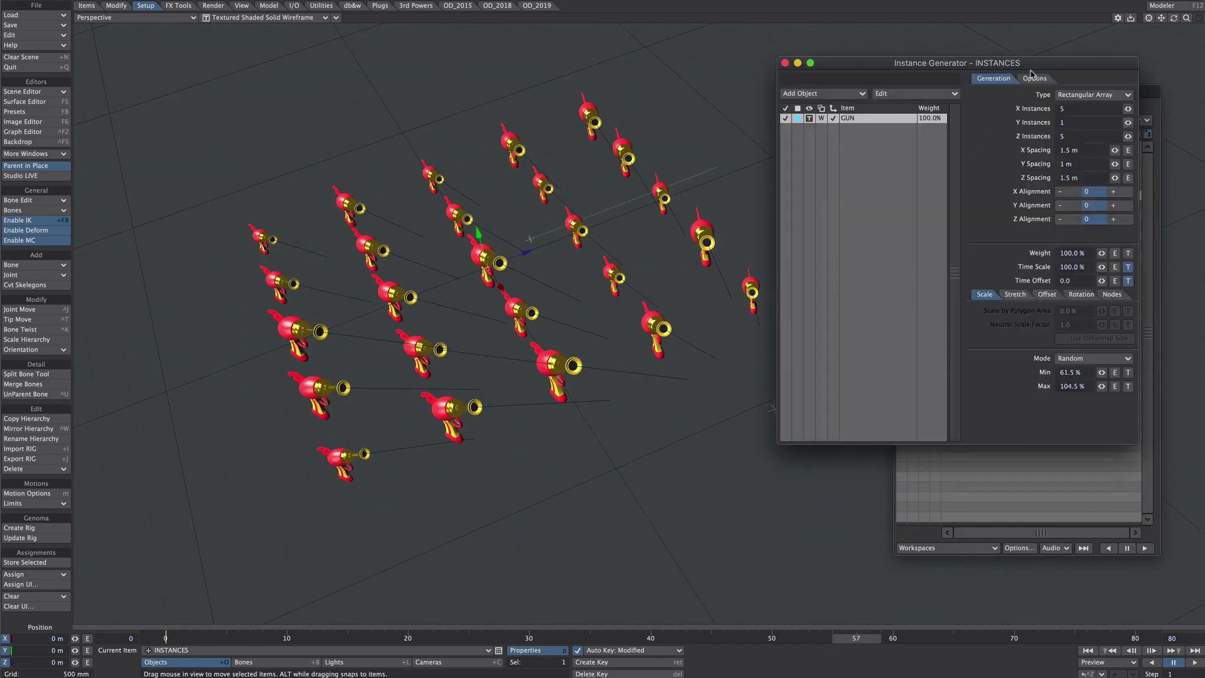
pyautogui.click(1033, 78)
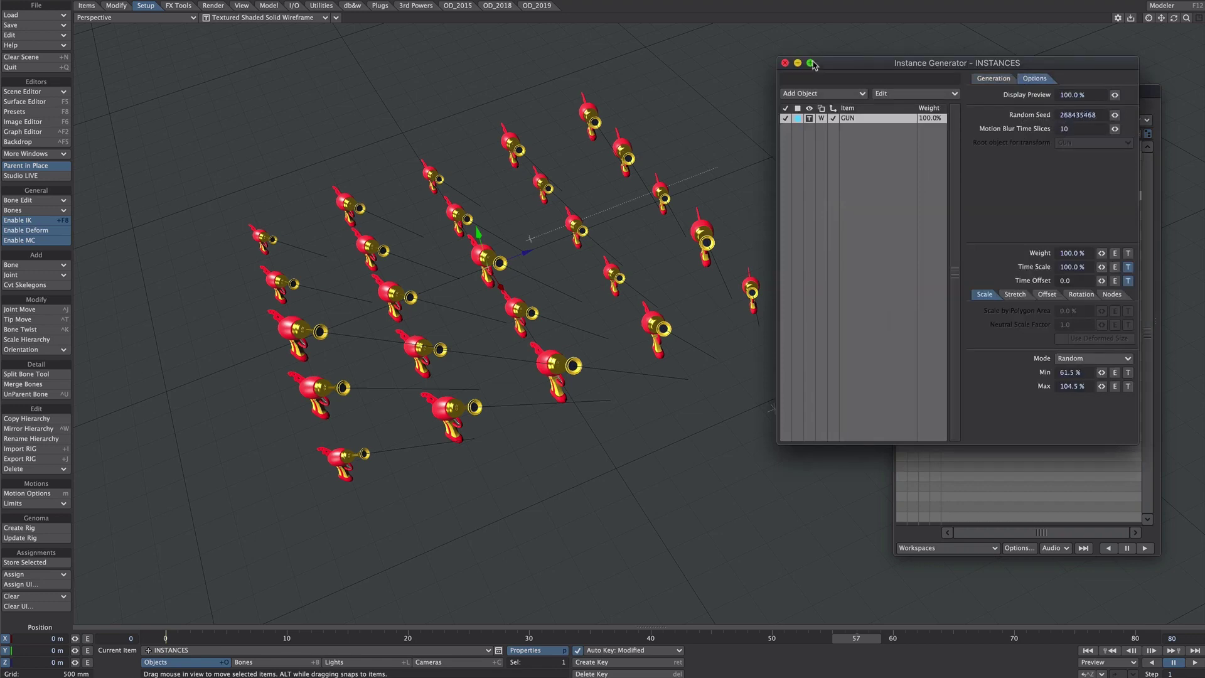
pyautogui.click(785, 62)
pyautogui.click(858, 306)
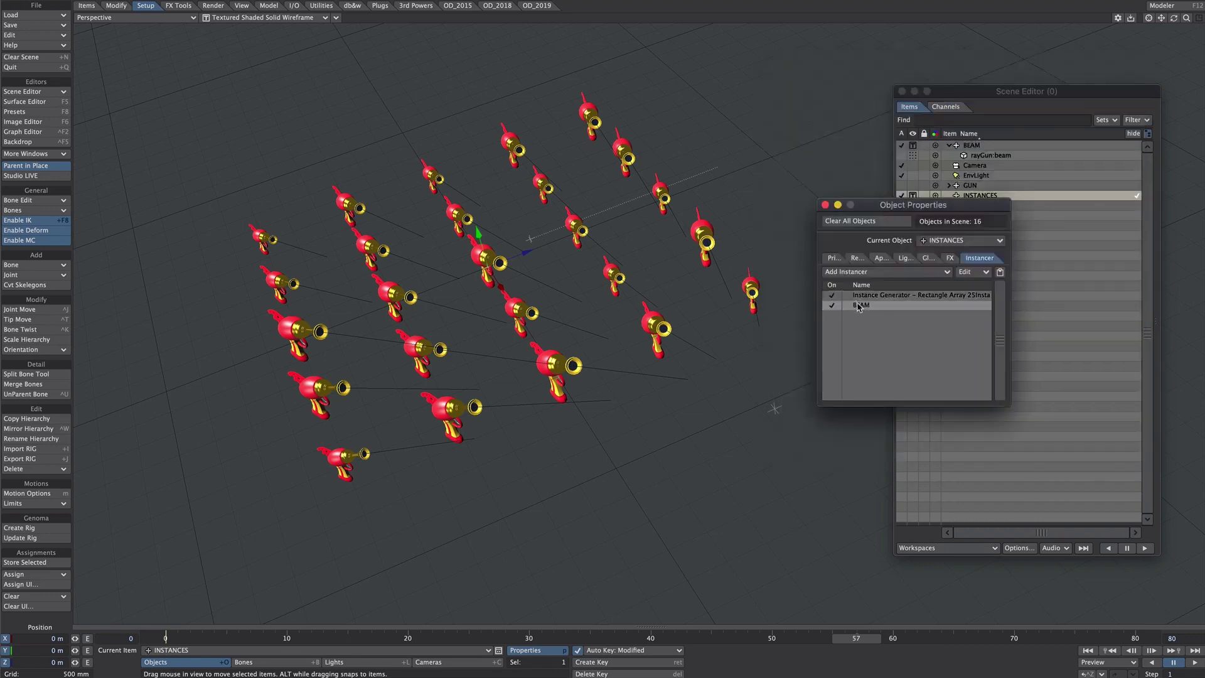
pyautogui.doubleClick(858, 305)
pyautogui.click(1034, 78)
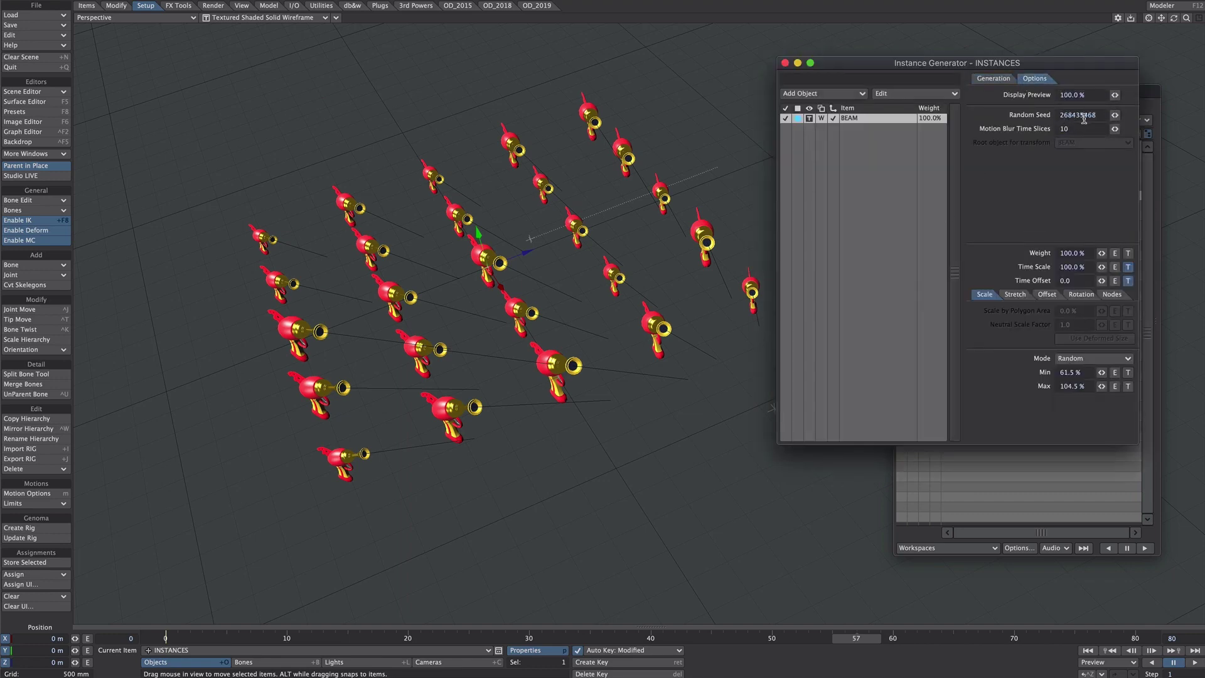
pyautogui.click(784, 63)
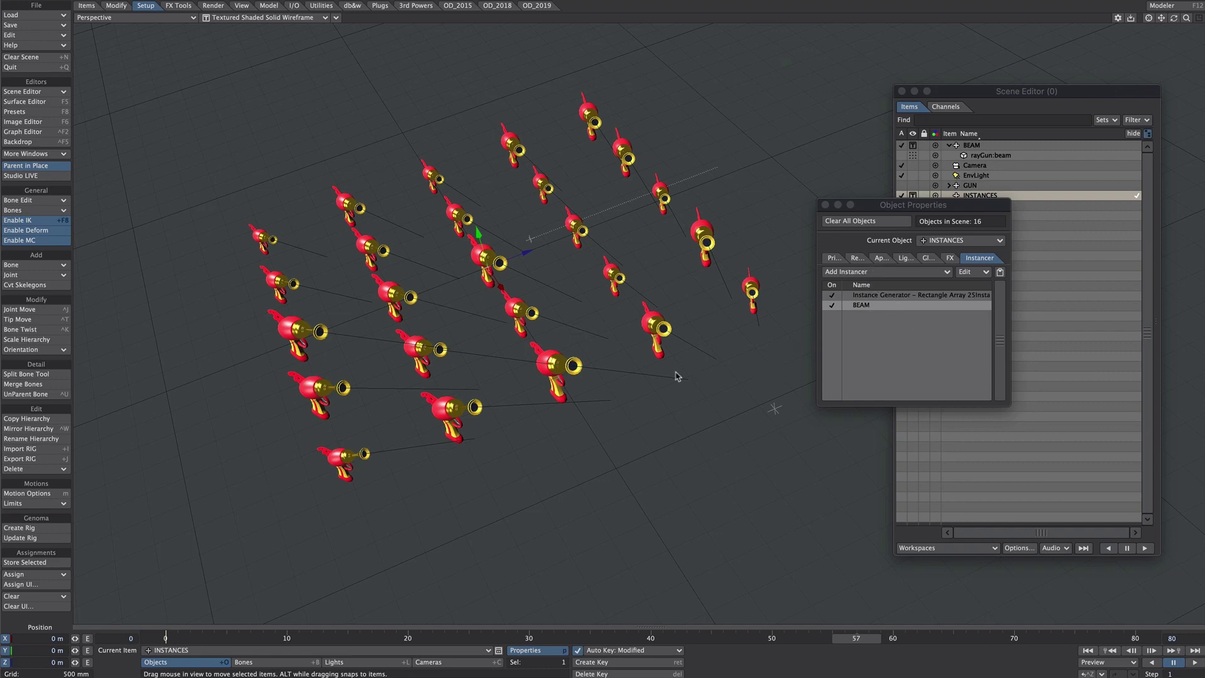
# Change the display mode of the BEAM instances to Wireframe.
pyautogui.doubleClick(864, 306)
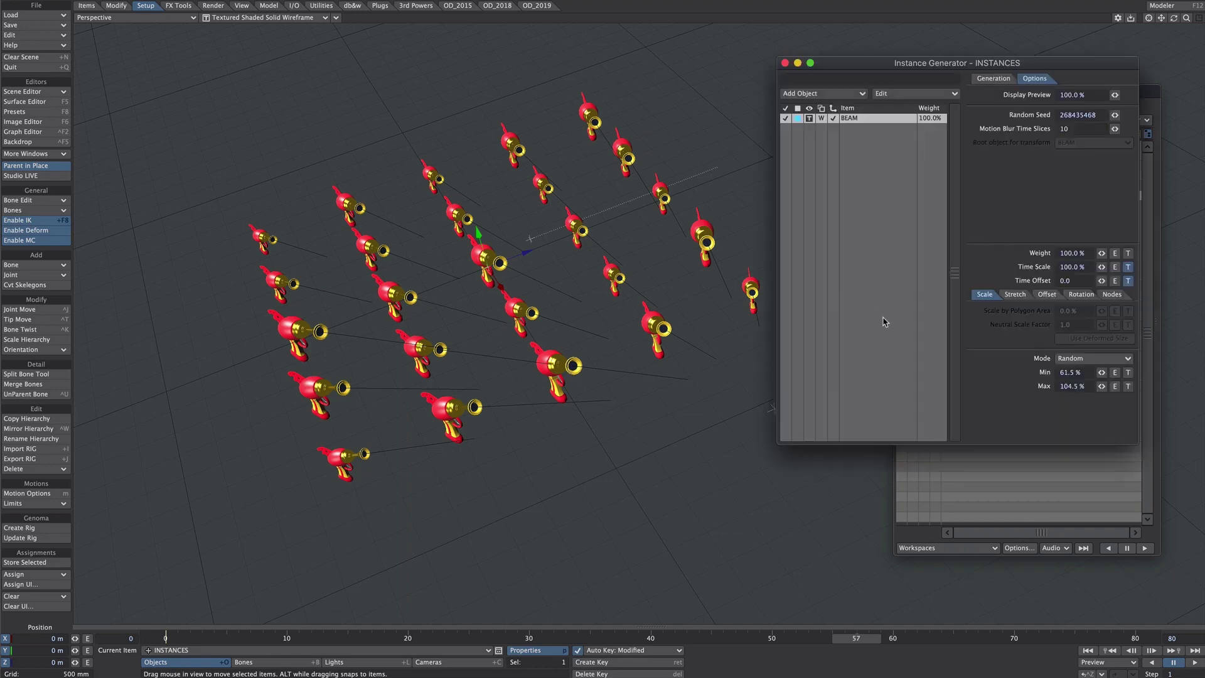
pyautogui.click(809, 119)
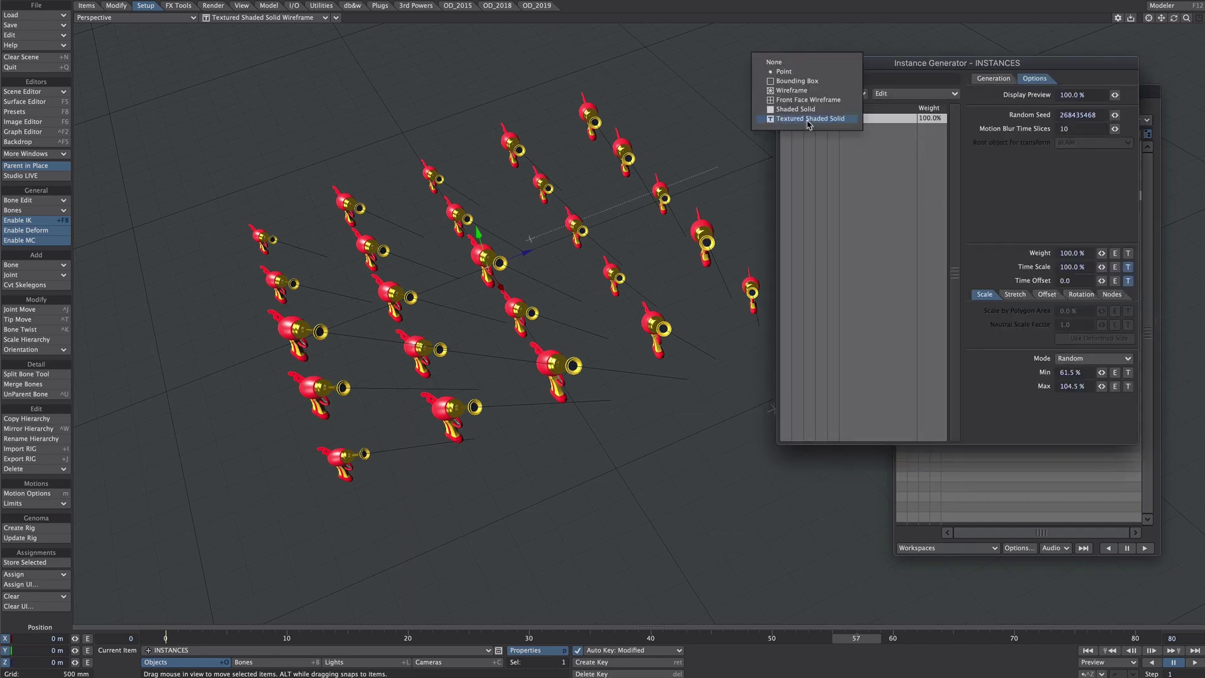
pyautogui.click(802, 93)
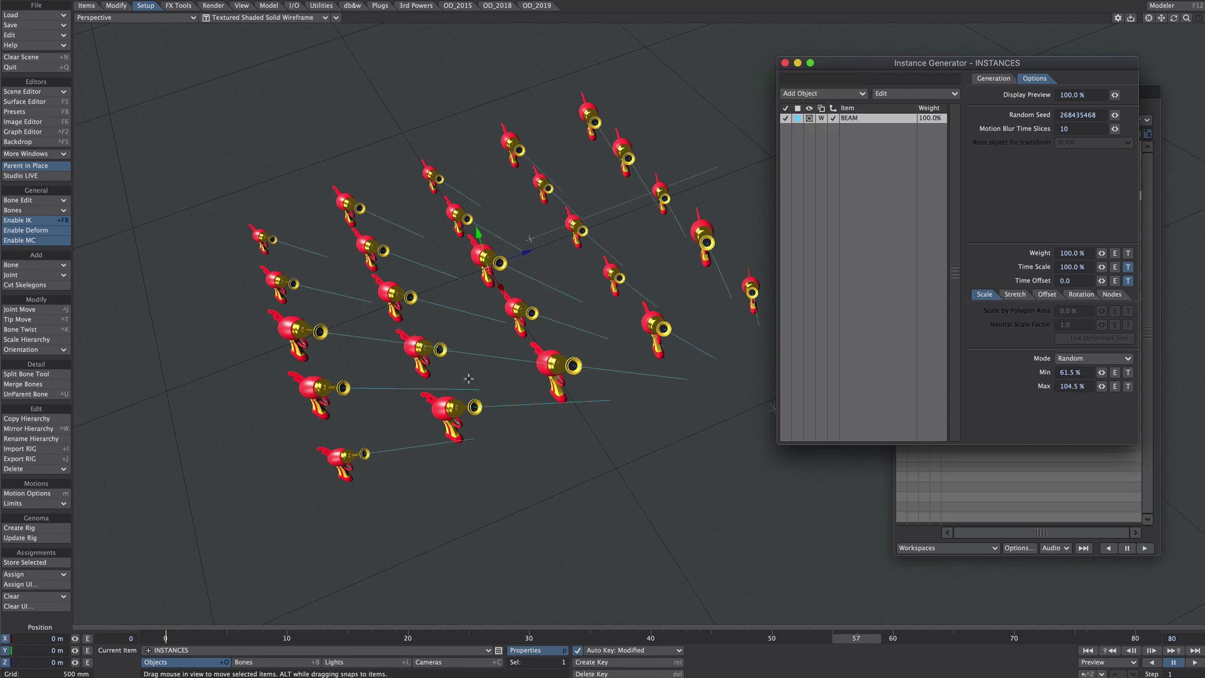
# Enable nodes for the BEAM instances, add a Turbulence node and connect its Alpha output to the generator's Weight.
pyautogui.click(1112, 294)
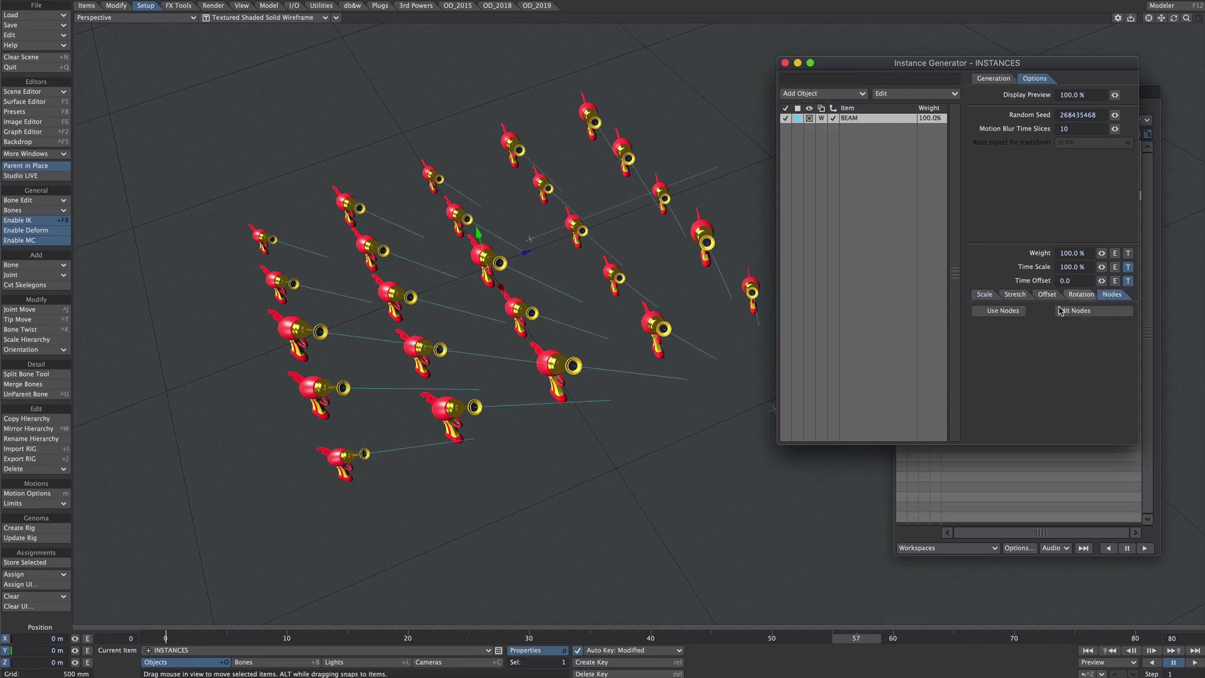
pyautogui.click(1004, 311)
pyautogui.click(1073, 311)
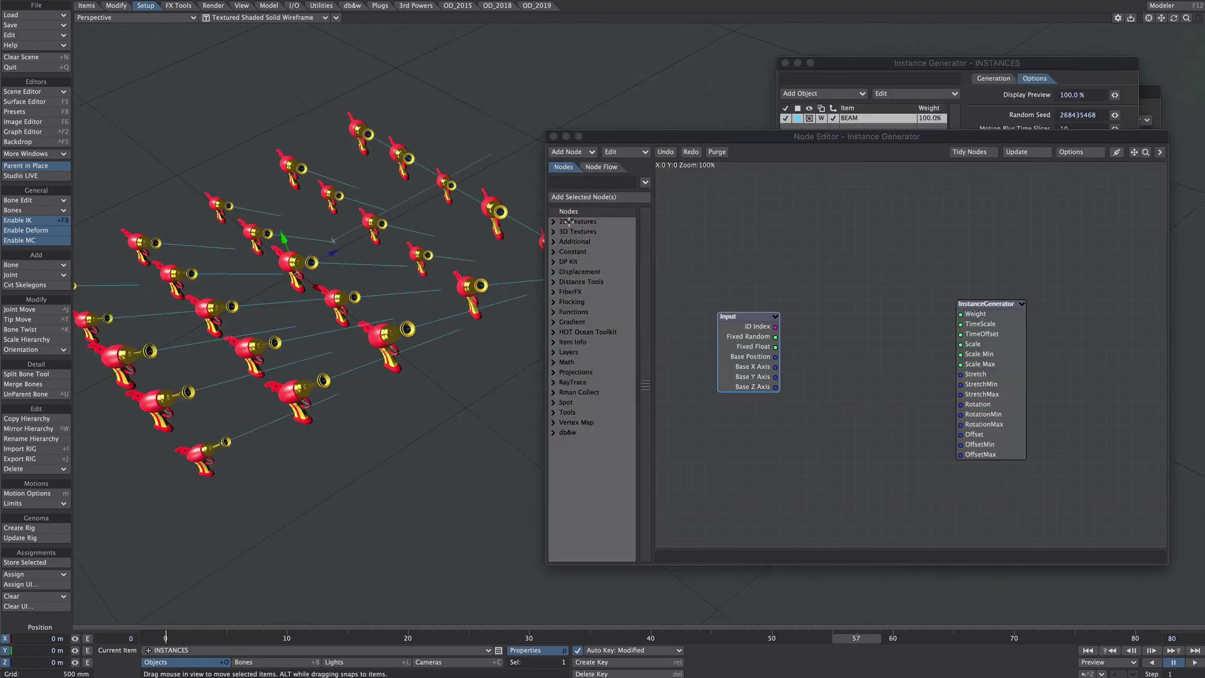
pyautogui.click(569, 181)
pyautogui.write('TUR')
pyautogui.write('B')
pyautogui.moveTo(895, 224); pyautogui.dragTo(1001, 324)
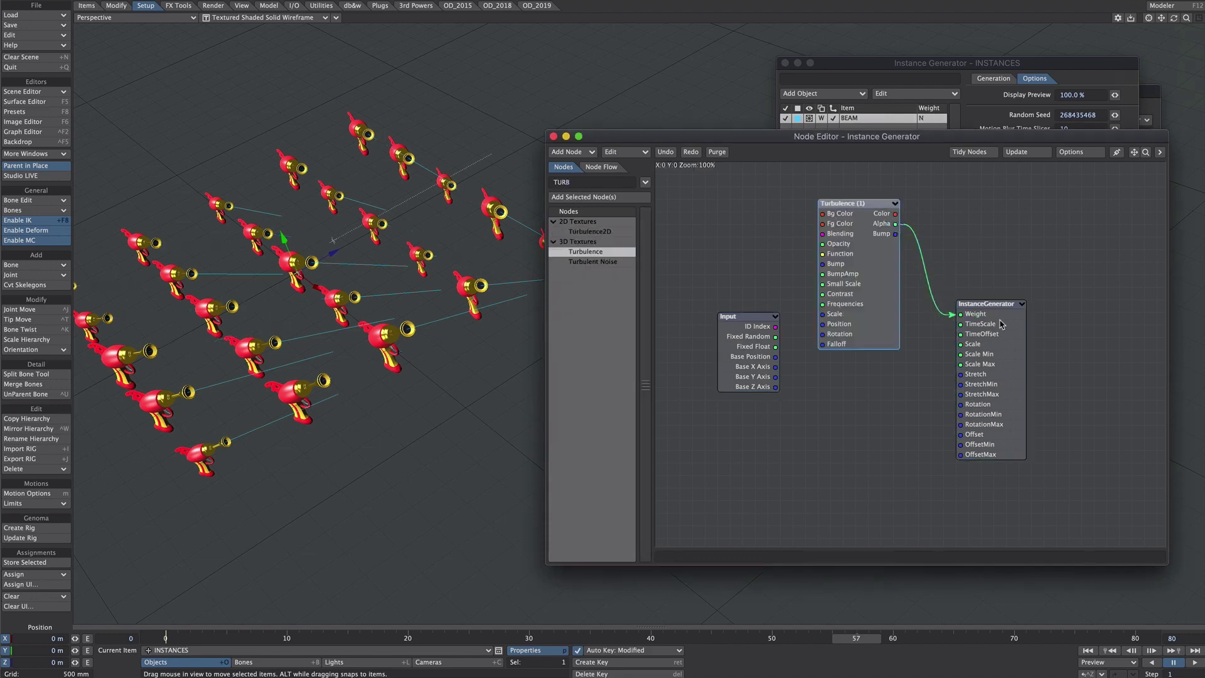
# Animate the Turbulence node's Y position with an added envelope key and change the post behavior so the motion continues past it.
pyautogui.doubleClick(877, 295)
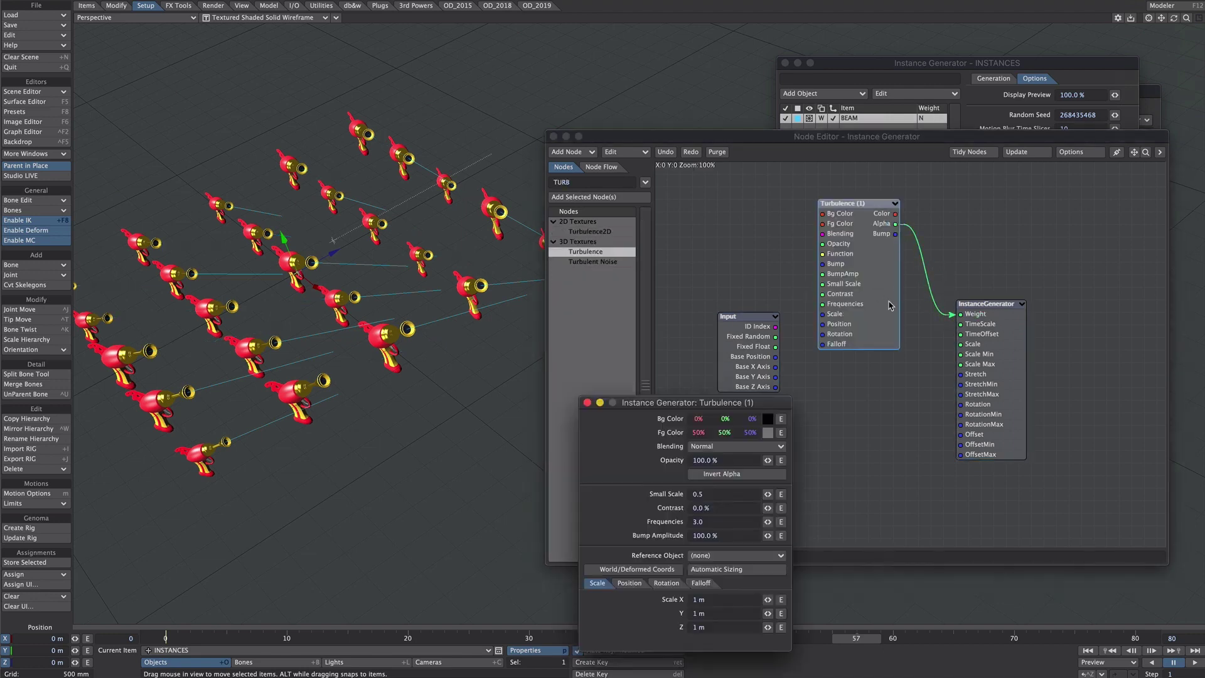
pyautogui.click(640, 584)
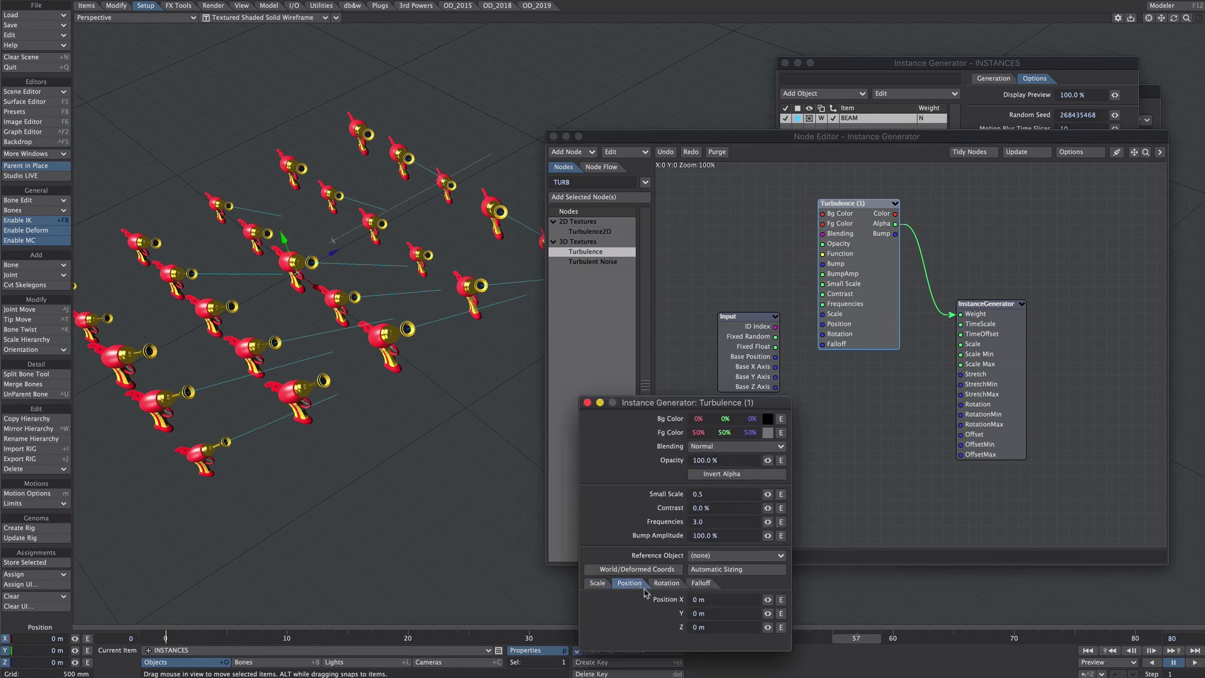
pyautogui.click(782, 613)
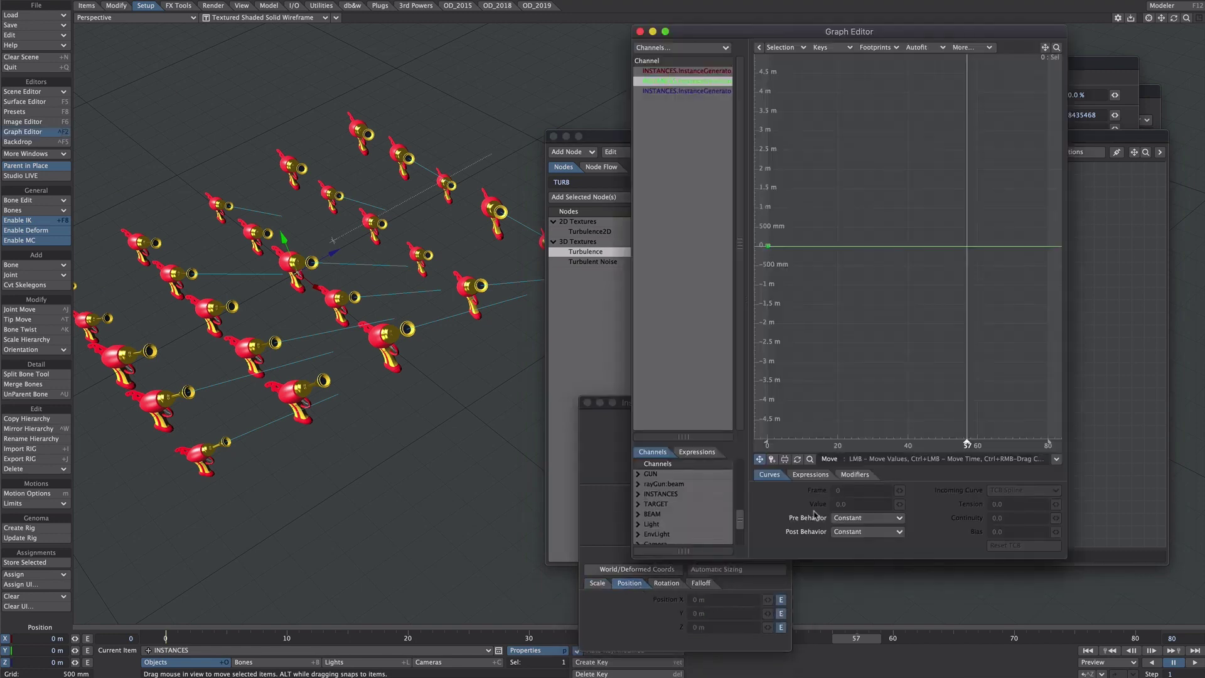
pyautogui.click(772, 460)
pyautogui.click(823, 149)
pyautogui.click(868, 532)
pyautogui.click(853, 572)
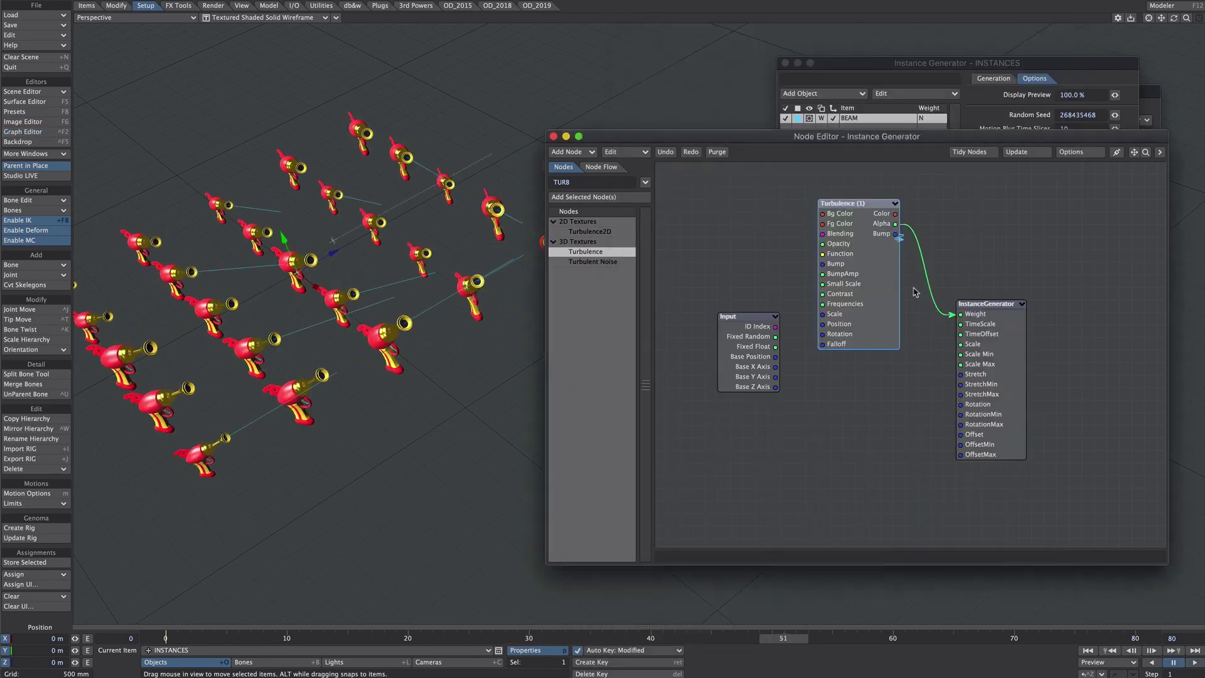
# Connect the Turbulence Bump output to the generator's Offset input, check the Offset settings and play the animation.
pyautogui.moveTo(945, 433); pyautogui.dragTo(973, 436)
pyautogui.click(983, 65)
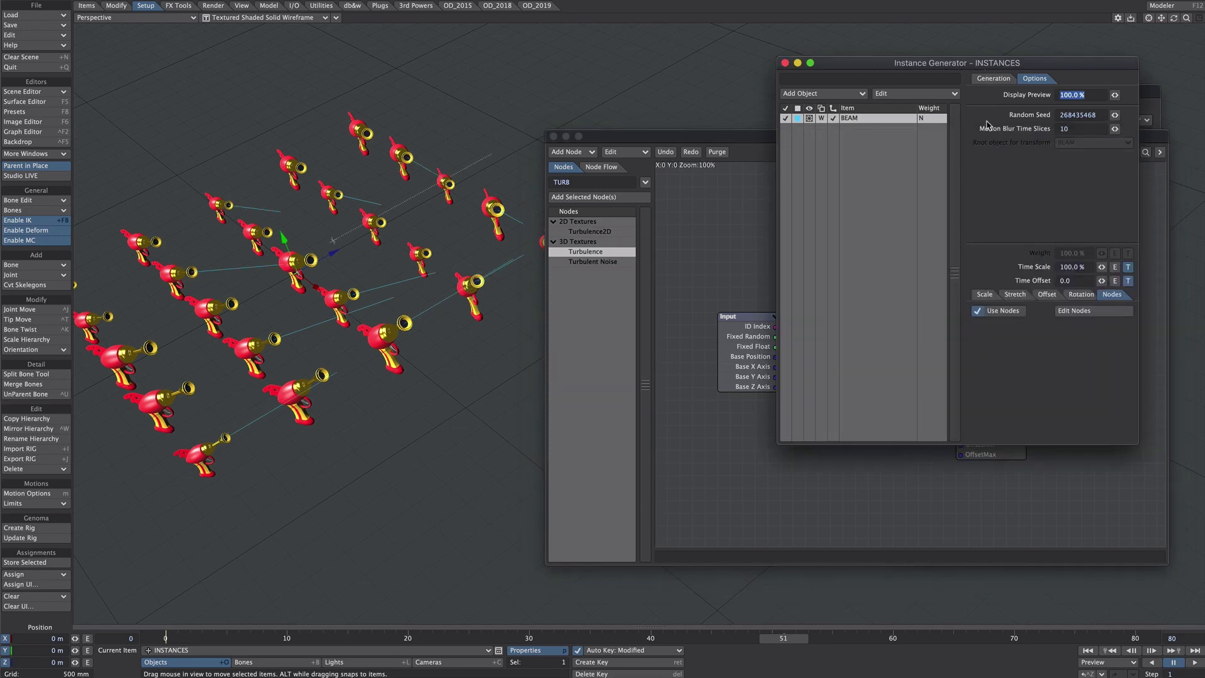
pyautogui.click(1047, 295)
pyautogui.click(1071, 302)
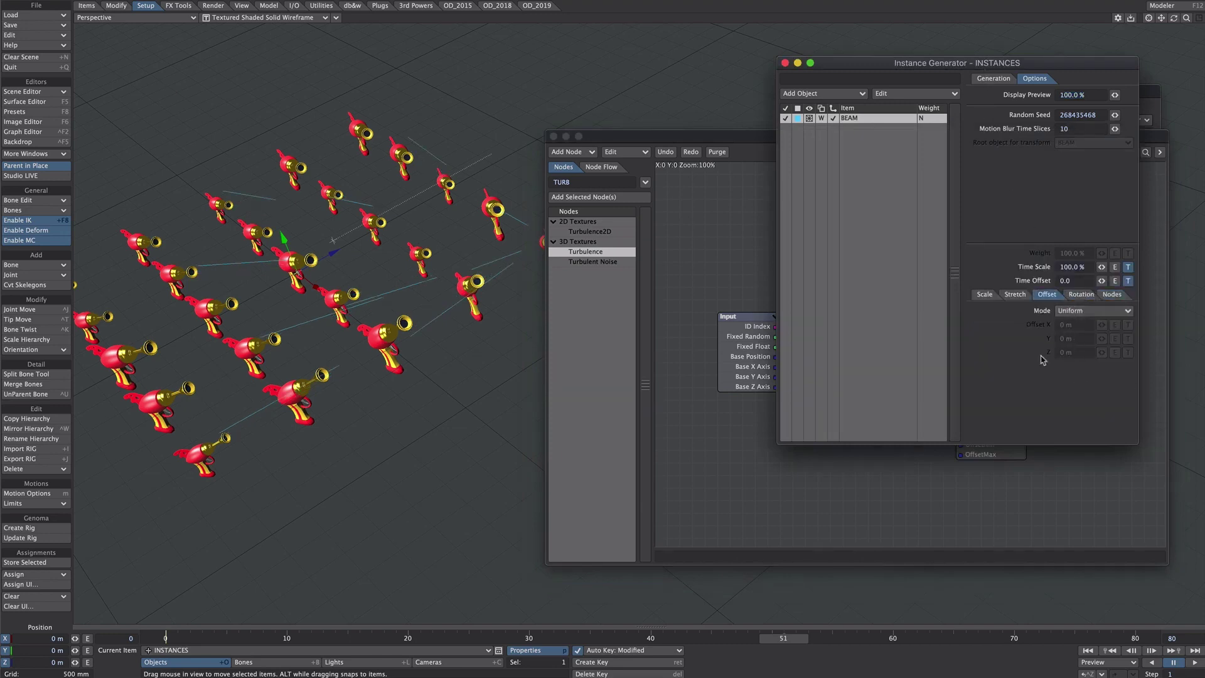
pyautogui.click(723, 452)
pyautogui.click(1195, 663)
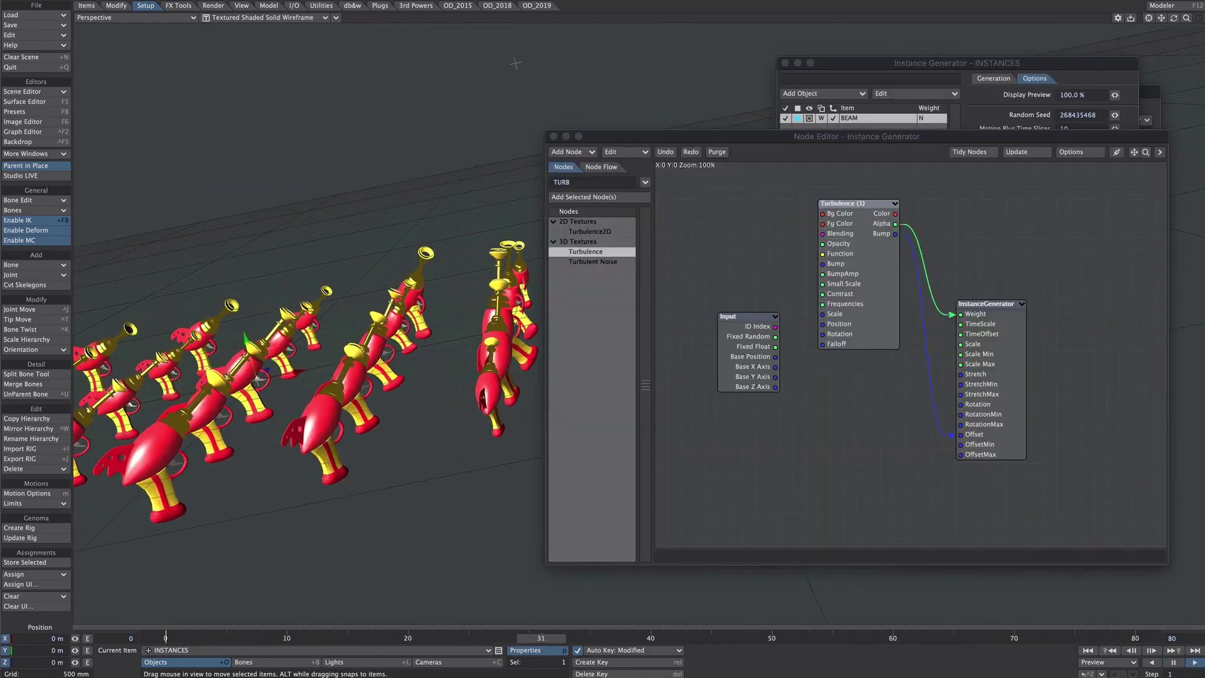
# Set the Turbulence node's Bump Amplitude to 10% and close the node, generator and object property windows.
pyautogui.click(855, 287)
pyautogui.doubleClick(859, 287)
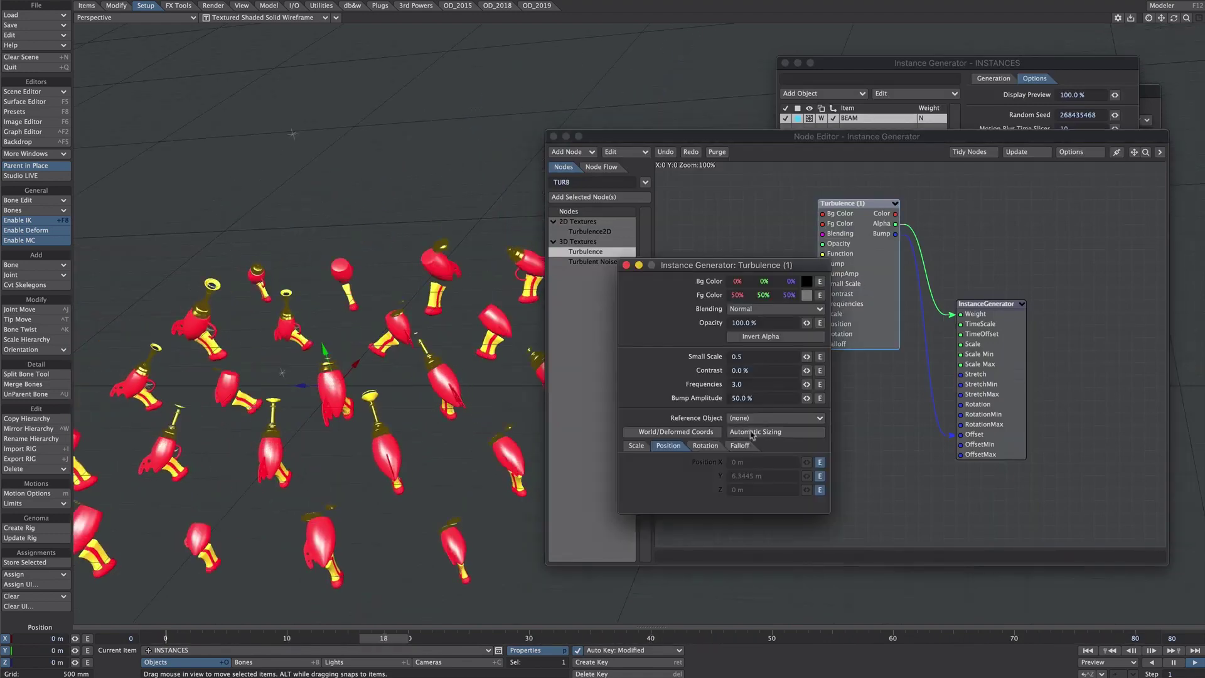
pyautogui.click(740, 398)
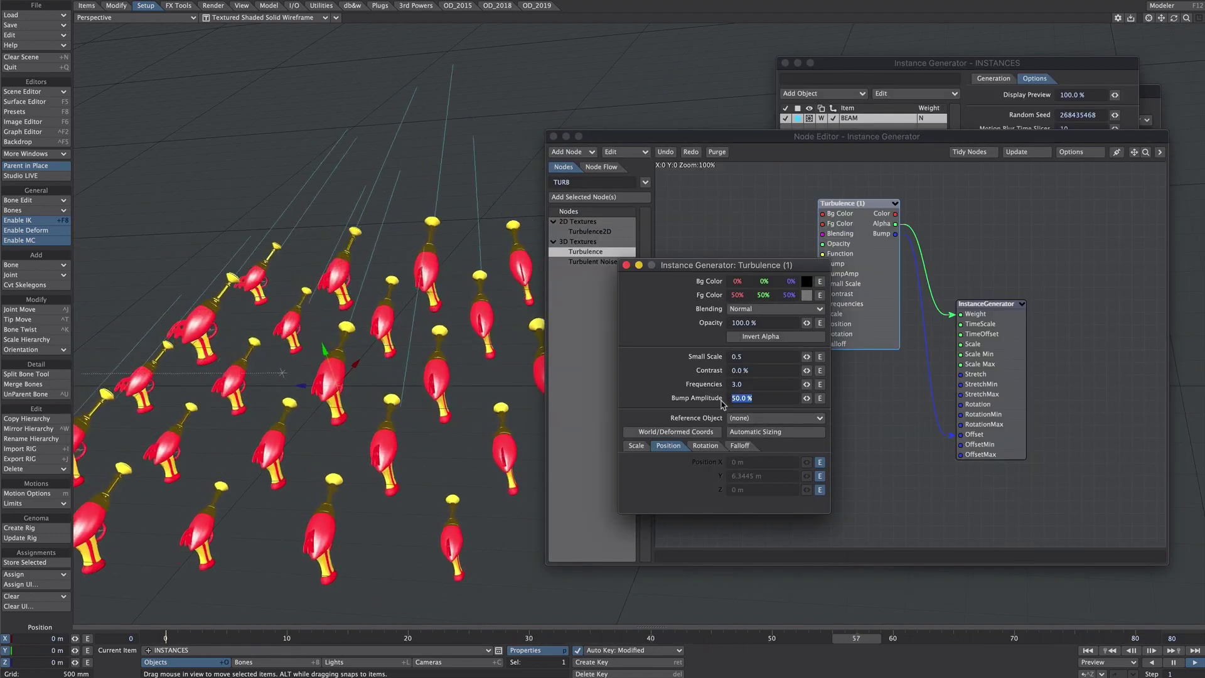
pyautogui.write('10')
pyautogui.press('Return')
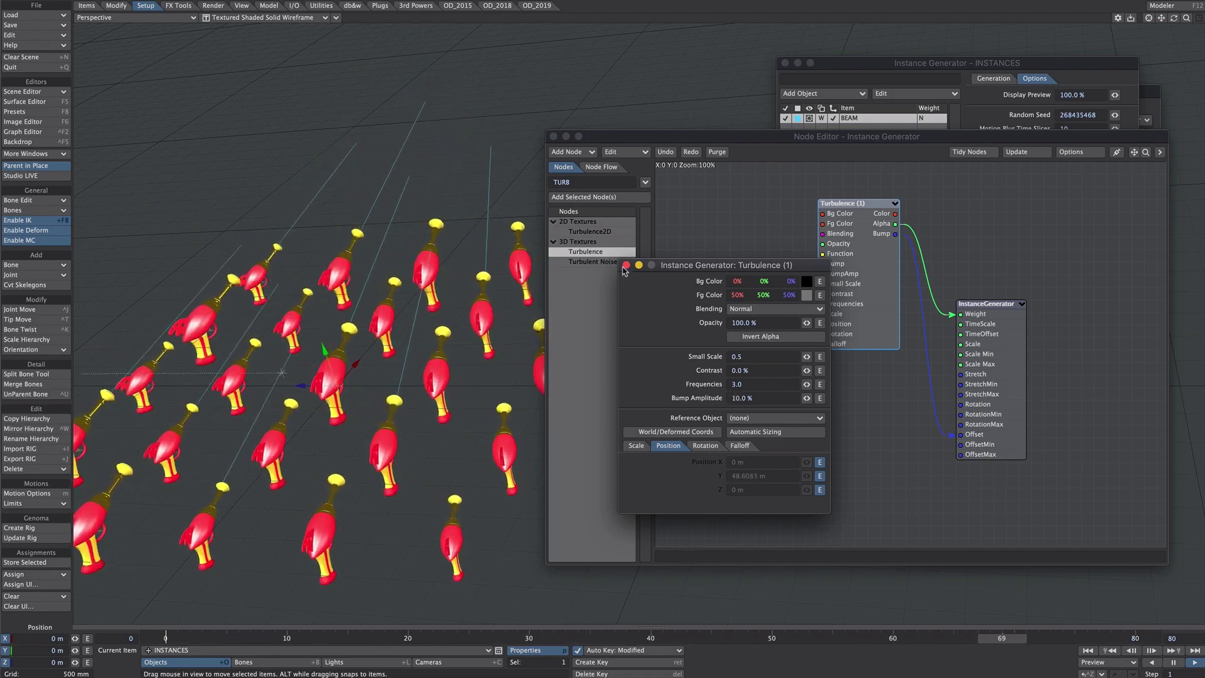
pyautogui.click(626, 264)
pyautogui.click(553, 136)
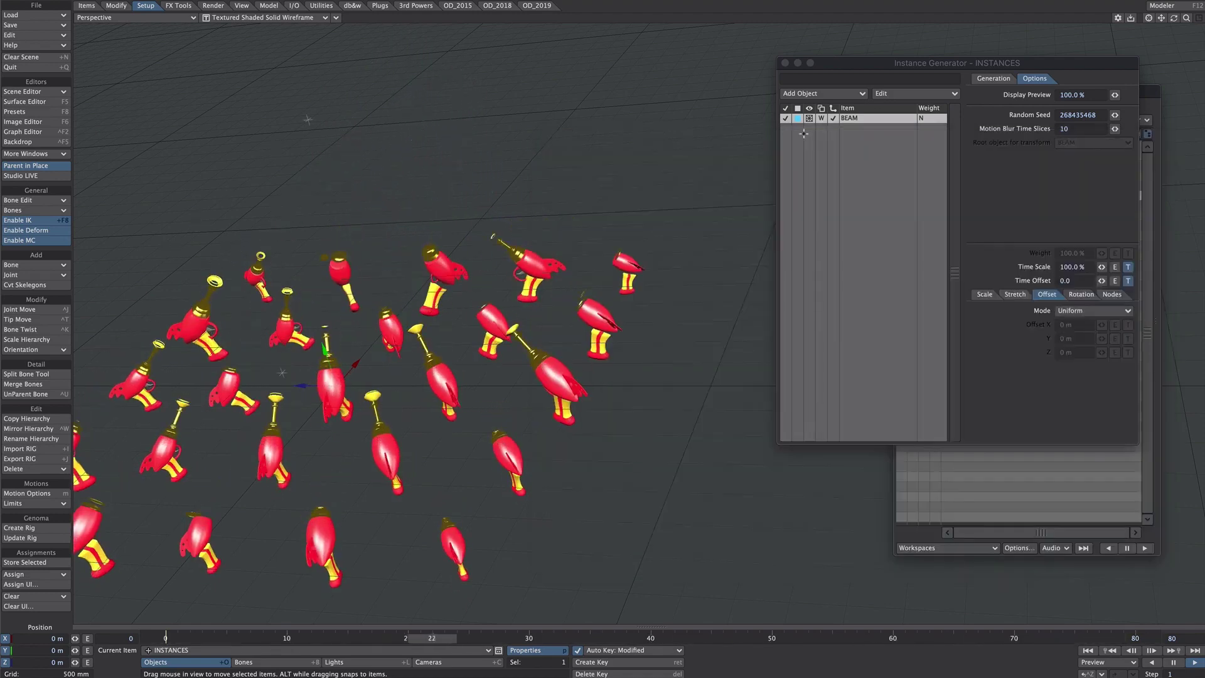
pyautogui.click(784, 63)
pyautogui.click(825, 205)
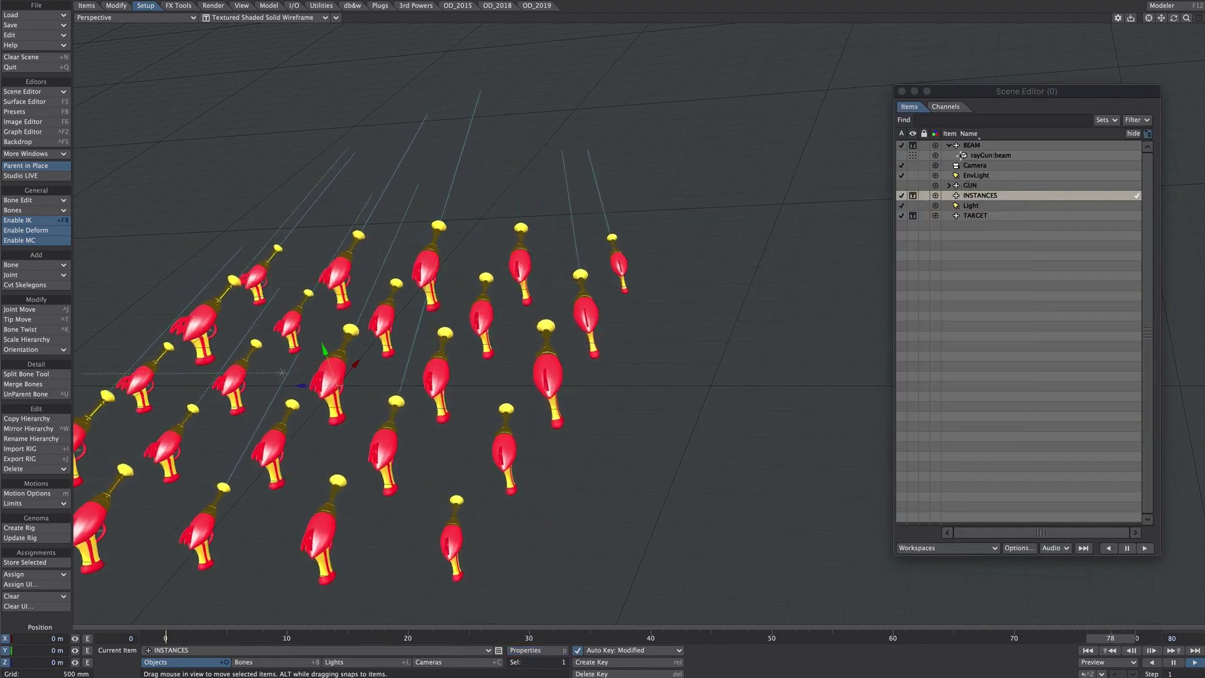
# Enable Nodal Displacement on rayGun:beam and open the settings of the Gradient node that feeds the Turbulence opacity.
pyautogui.click(989, 155)
pyautogui.press('p')
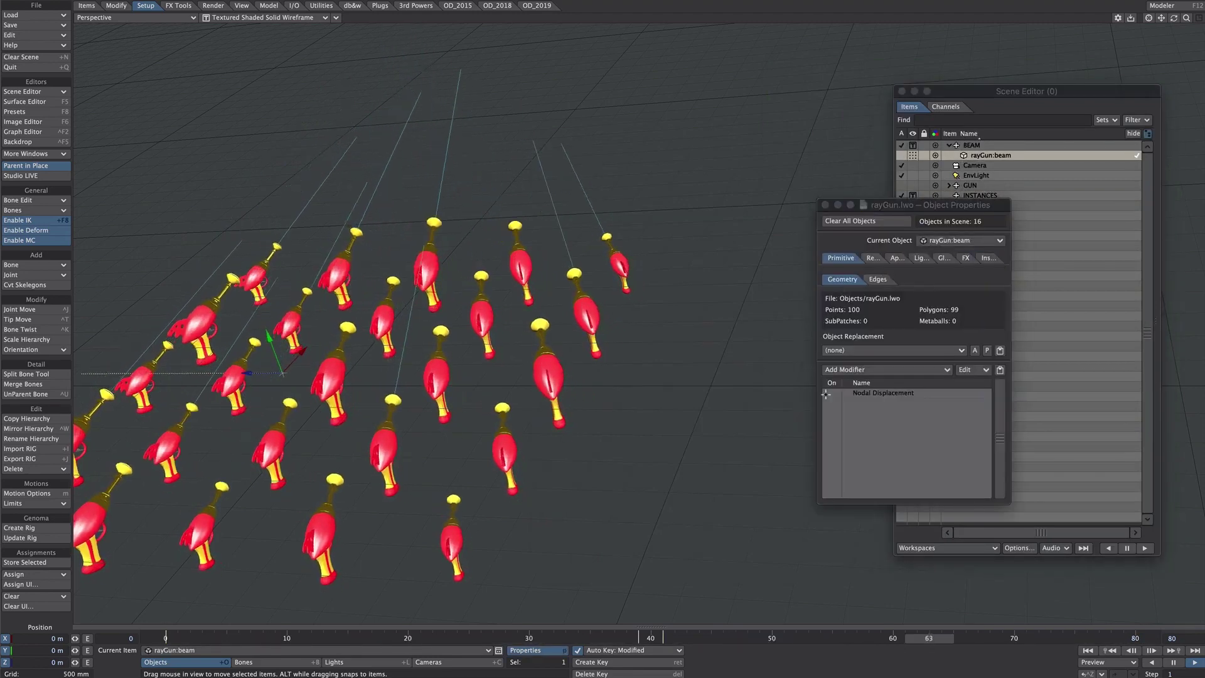
pyautogui.click(833, 409)
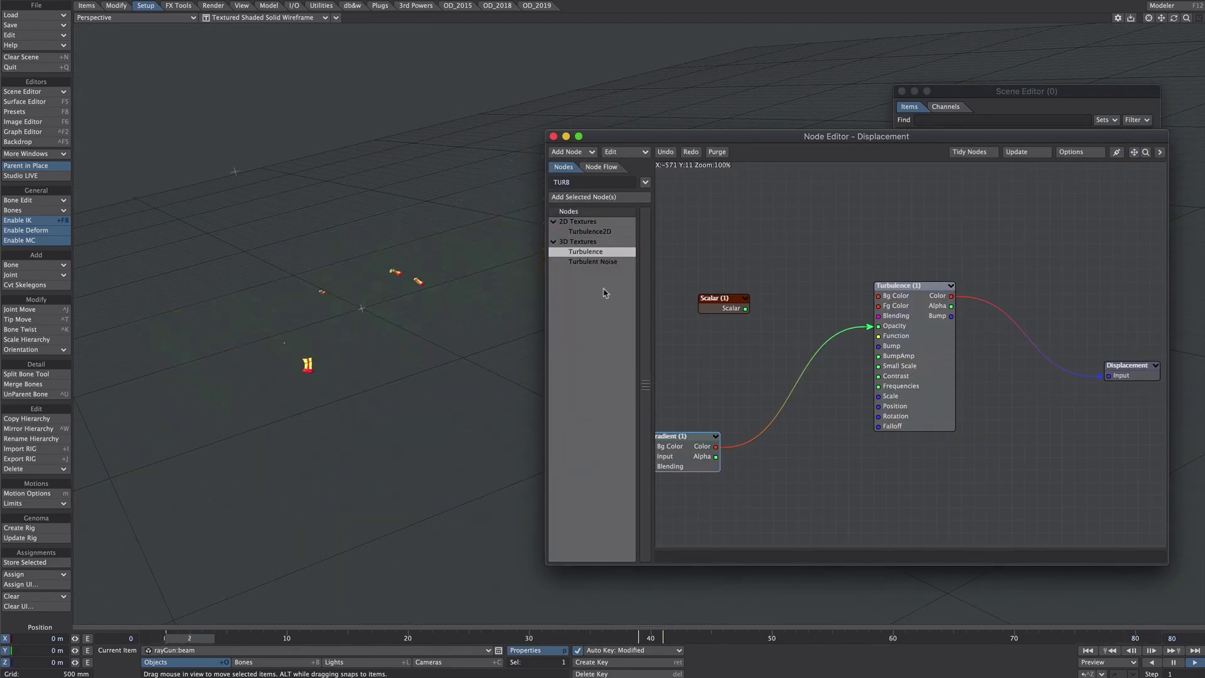
pyautogui.moveTo(1134, 154); pyautogui.dragTo(1204, 145)
pyautogui.doubleClick(799, 438)
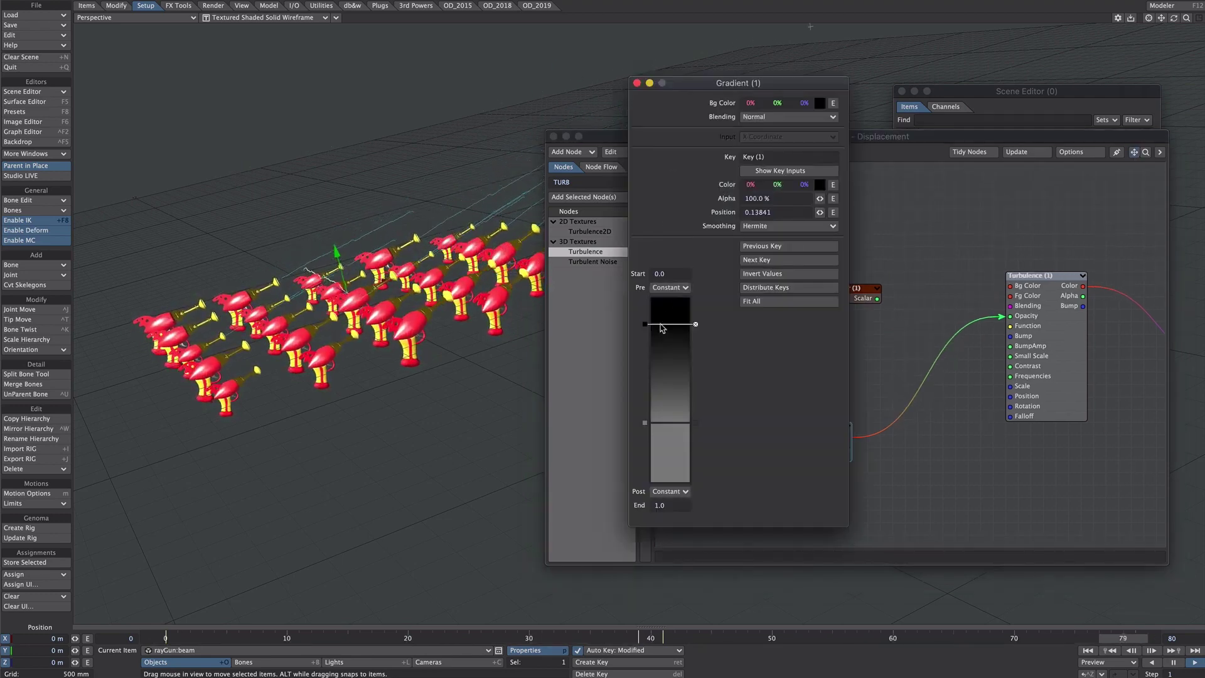